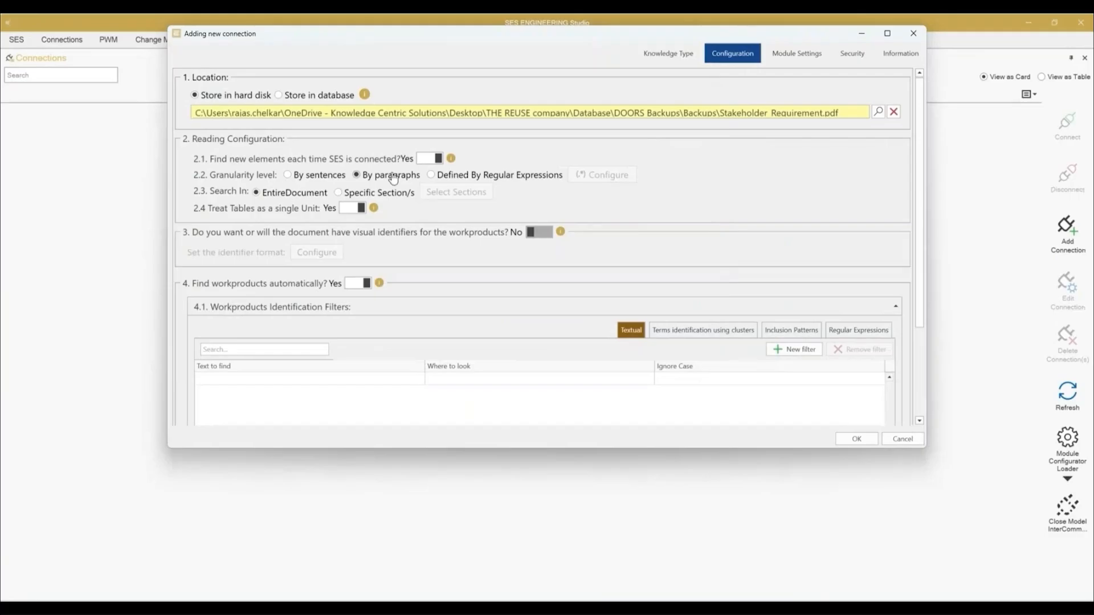
Step: Define the granularity level by regular expressions, adding (?:SR_\d{2}) as the opening expression with its related ending expression
left_click(461, 176)
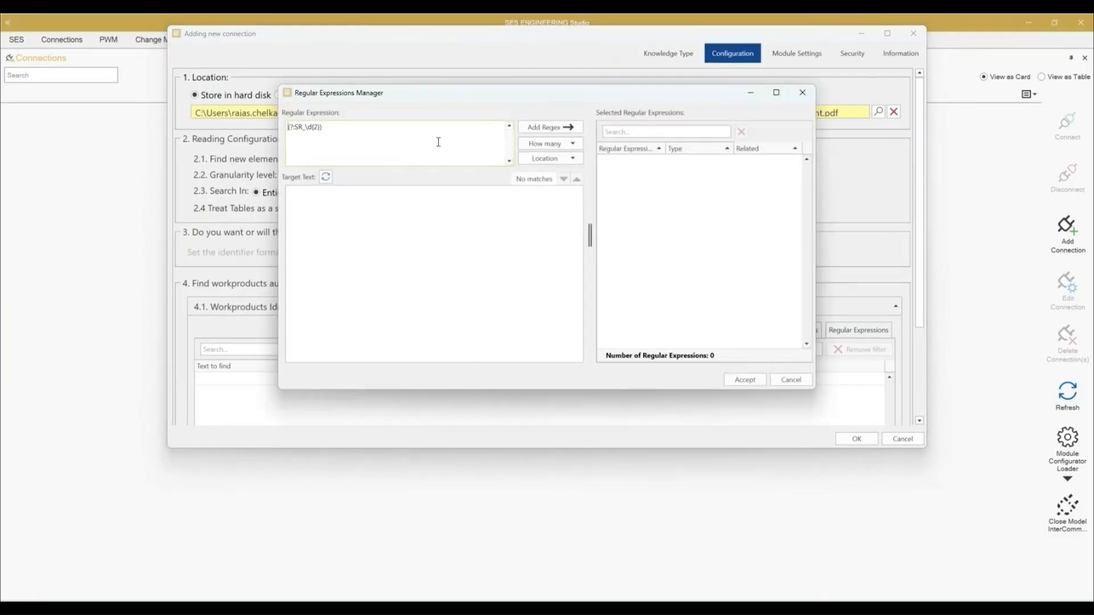
left_click(567, 126)
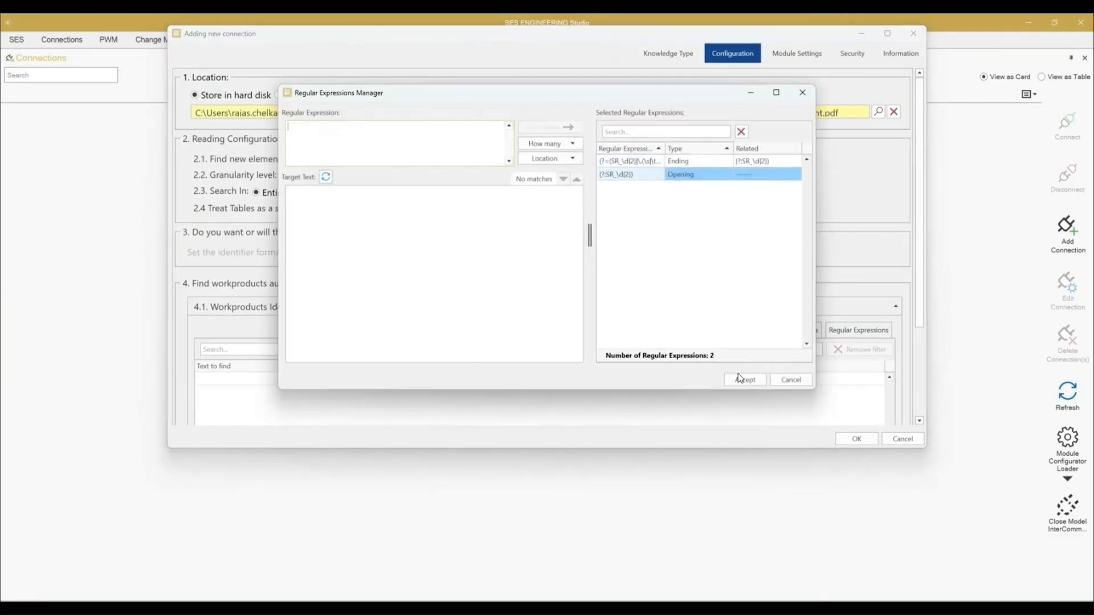
left_click(743, 379)
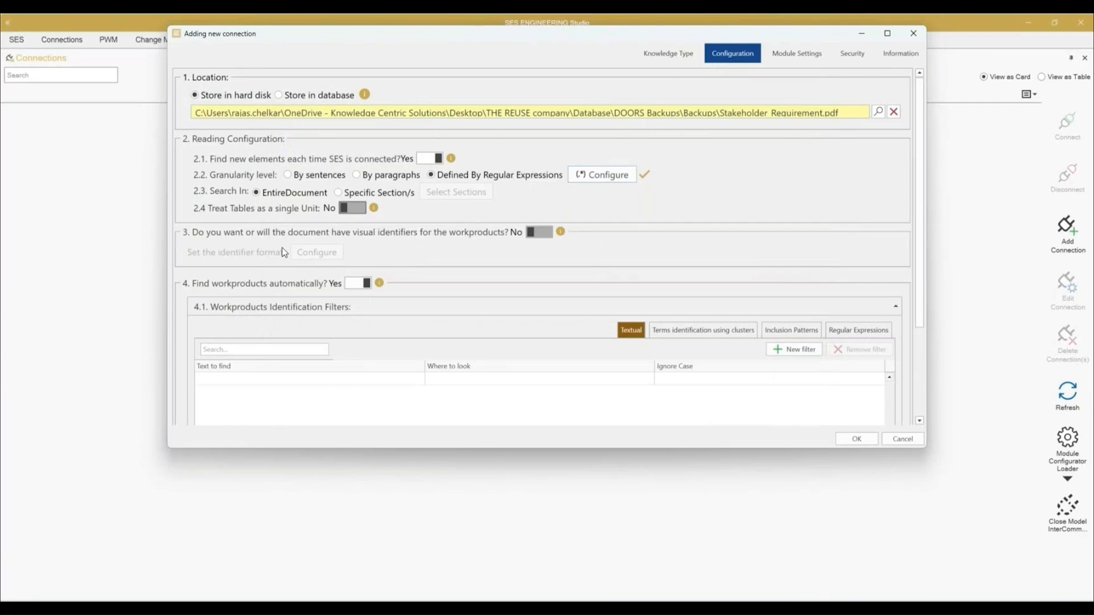
Step: Enable visual identifiers for the workproducts and configure their format with prefix SR_, no separator and a numerical length of 2
left_click(545, 239)
left_click(317, 252)
left_click(402, 114)
key("ctrl+a")
type("SR_")
left_click(415, 133)
left_click(497, 153)
left_click(723, 114)
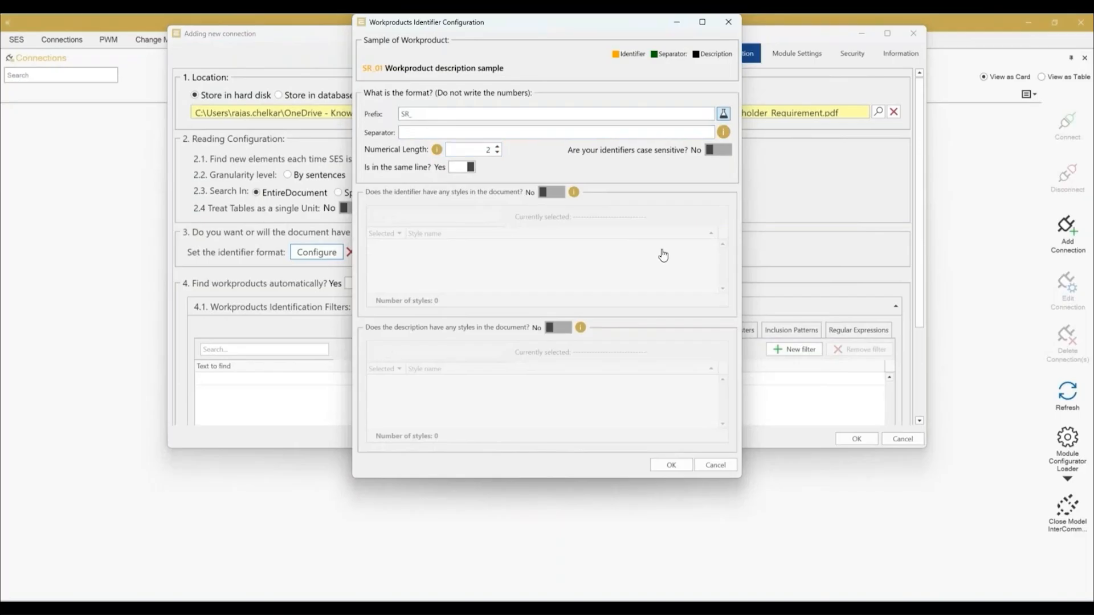
left_click(604, 366)
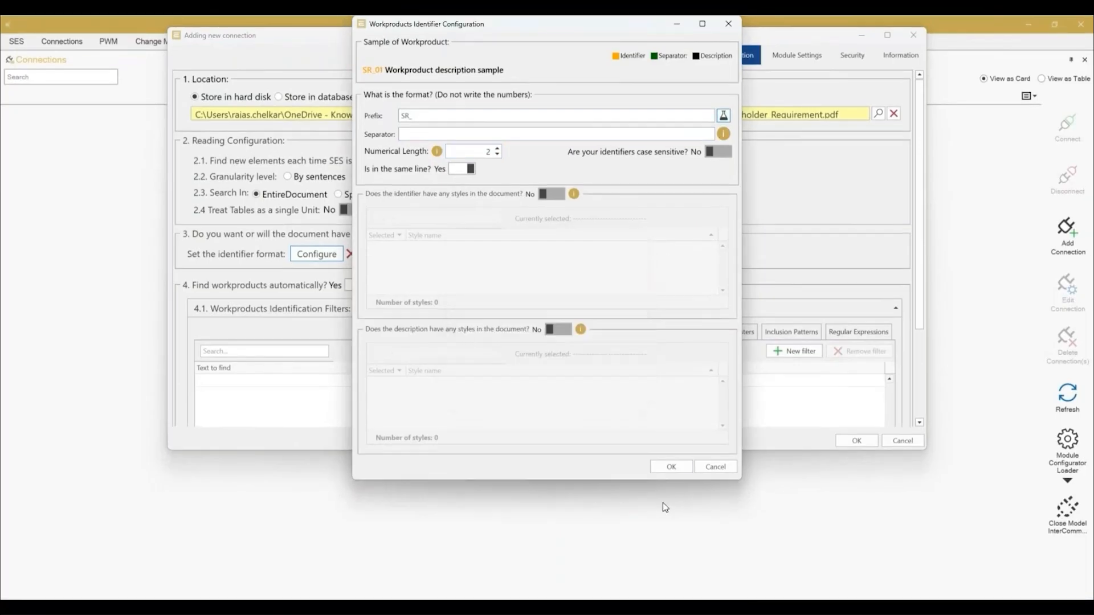
left_click(671, 468)
Step: Name the new connection PDF Parsing, make it shared and create it
left_click(900, 54)
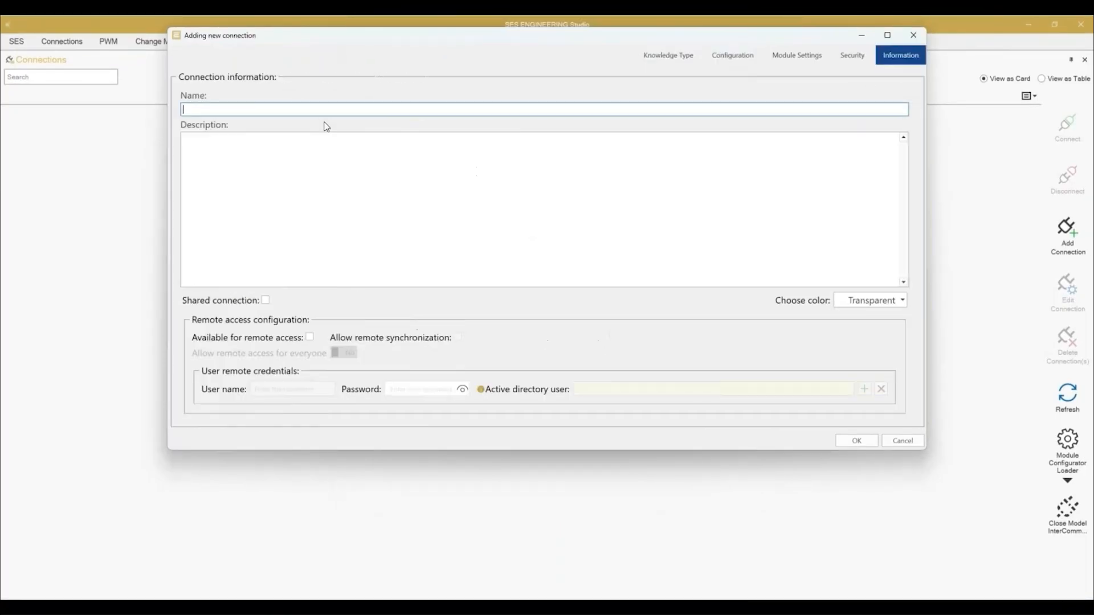
type("PDF Parsing")
left_click(265, 298)
left_click(854, 439)
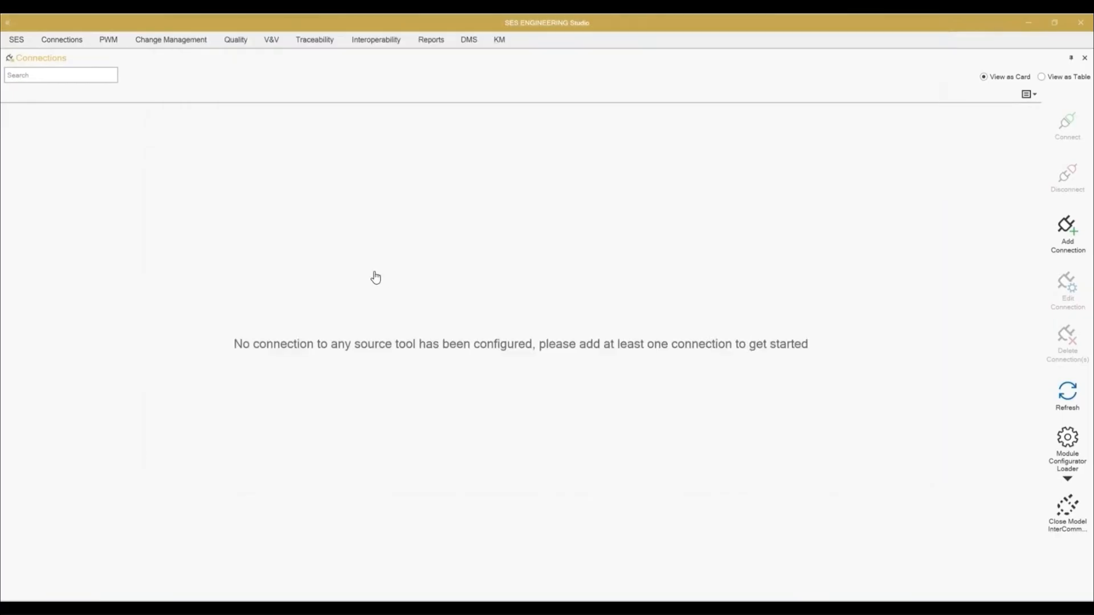
Step: Open the PDF Parsing connection and save its Stakeholder_Requirement.pdf module to the repository
double_click(57, 173)
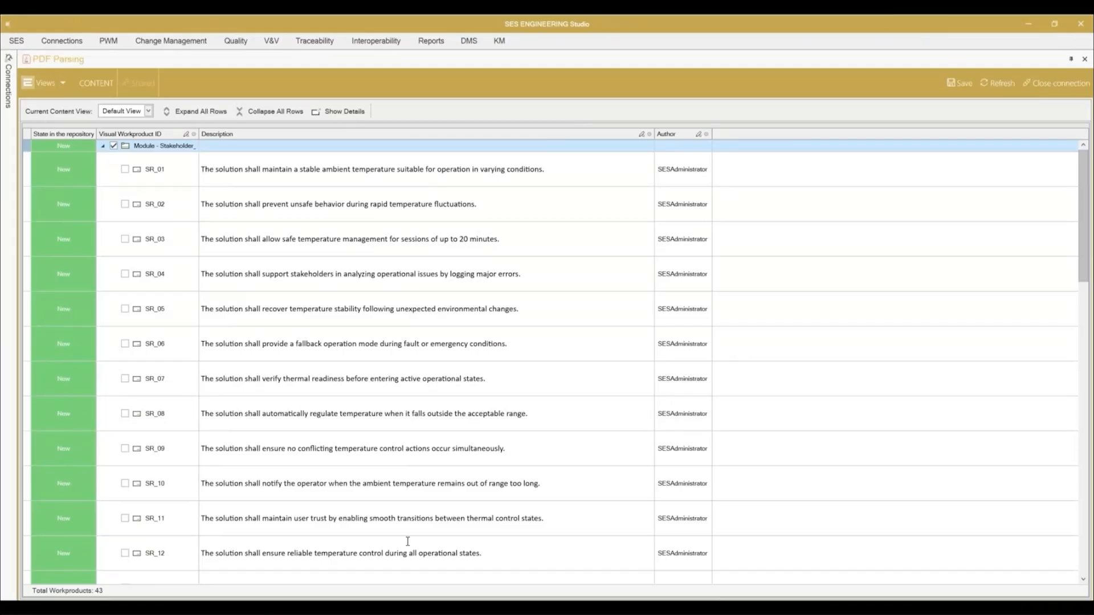
scroll(407, 542, "down", 5)
left_click(960, 83)
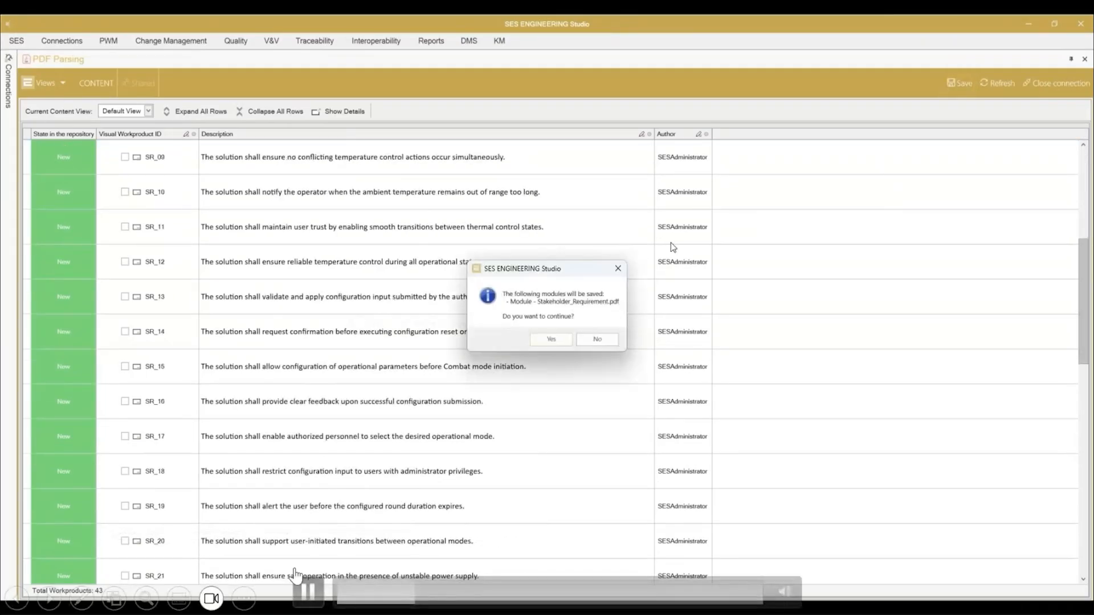
left_click(308, 591)
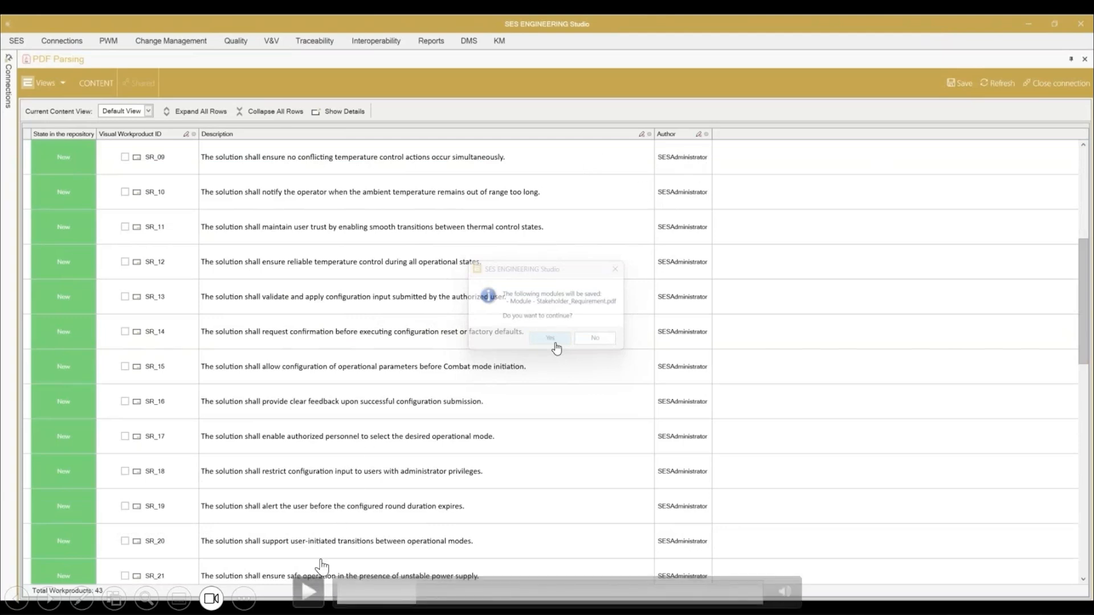
left_click(311, 591)
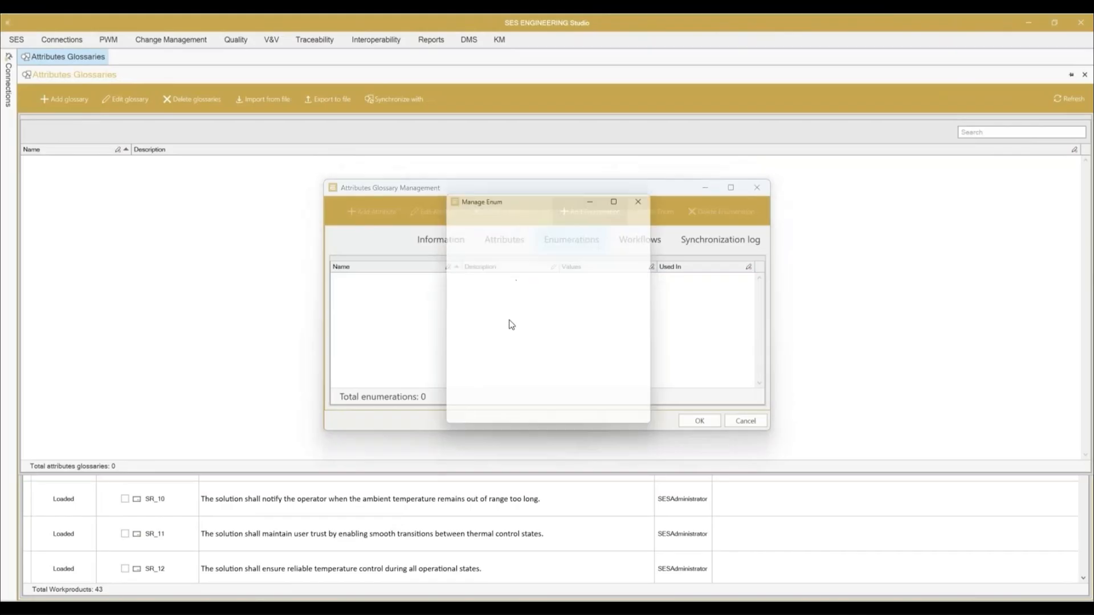
Step: Create the Status enumeration with the values Accepted, Rejected and To be discussed
left_click(478, 376)
type("Accepted")
key("Return")
type("Rejected")
key("Return")
type("To be discussed")
left_click(586, 419)
Step: Add a Priority enumeration with the values Low, Med and High to the glossary
left_click(575, 218)
type("Priority")
left_click(487, 370)
type("Low")
key("Return")
type("Med")
key("Return")
left_click(586, 420)
Step: Add an Effort enumeration with the values Low, Med and High to the glossary
left_click(588, 211)
type("Effort")
left_click(509, 365)
type("Low")
key("Return")
type("Med")
key("Return")
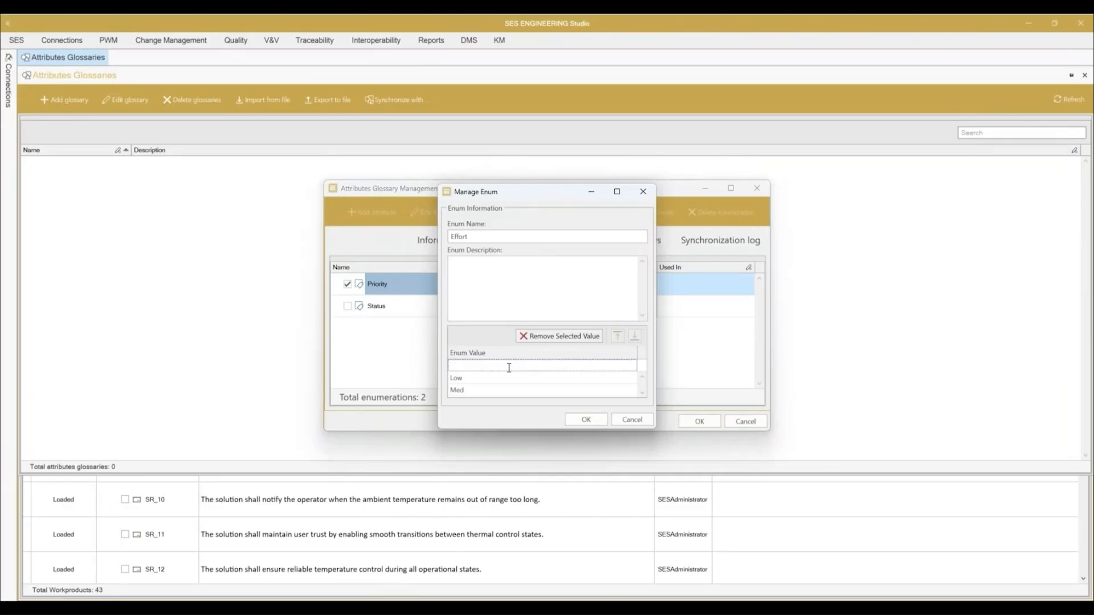
left_click(587, 420)
Step: Add a Status attribute to the glossary with data type Enum, linked to the Status enumeration
left_click(505, 240)
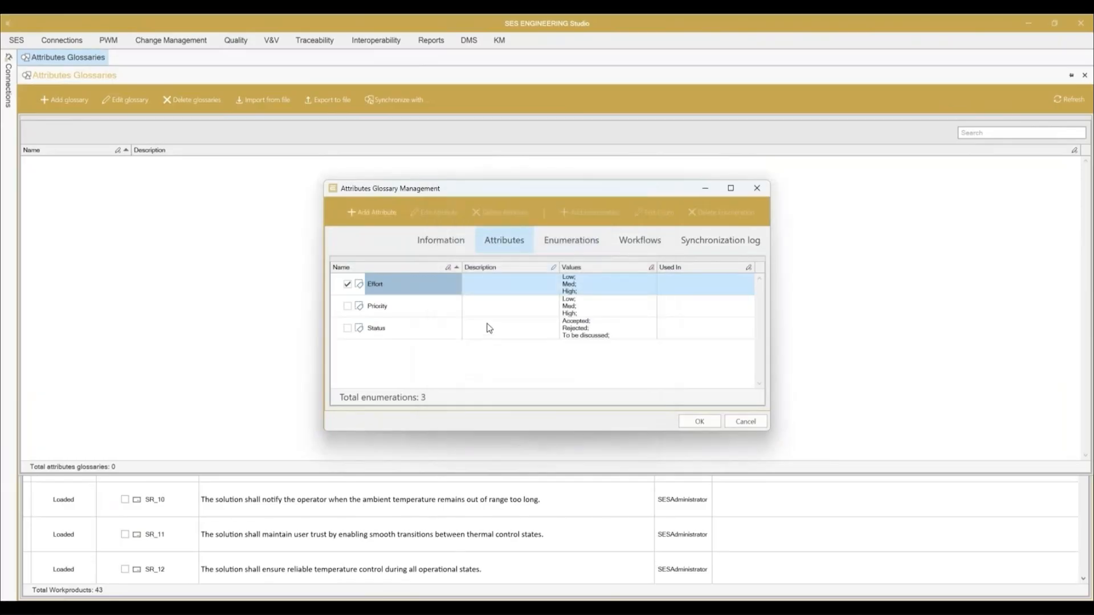
left_click(395, 224)
type("Source")
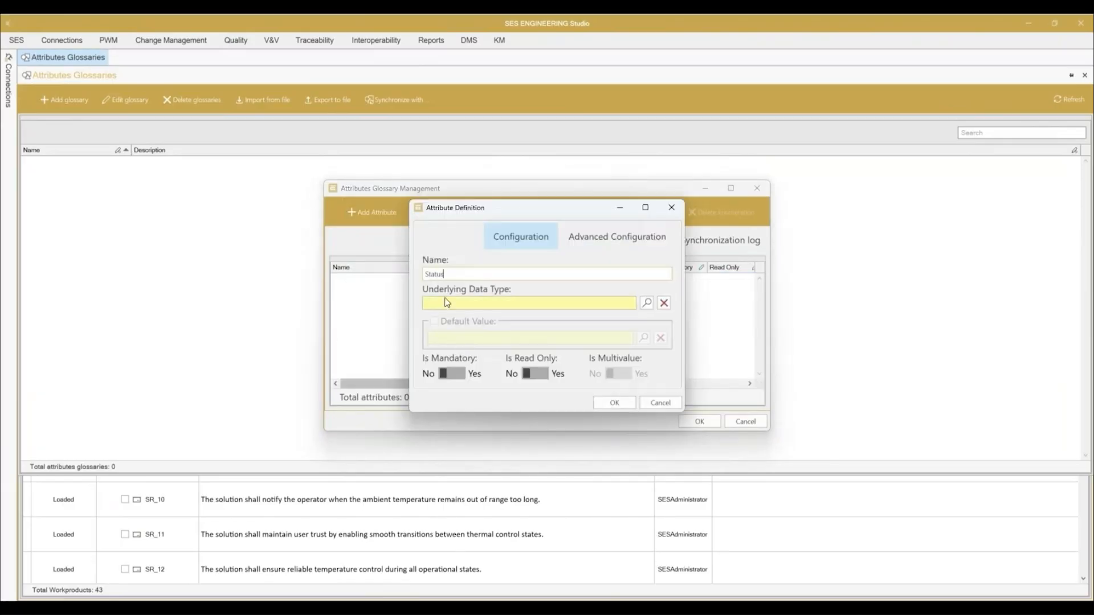
left_click(445, 305)
type("Enum")
key("Return")
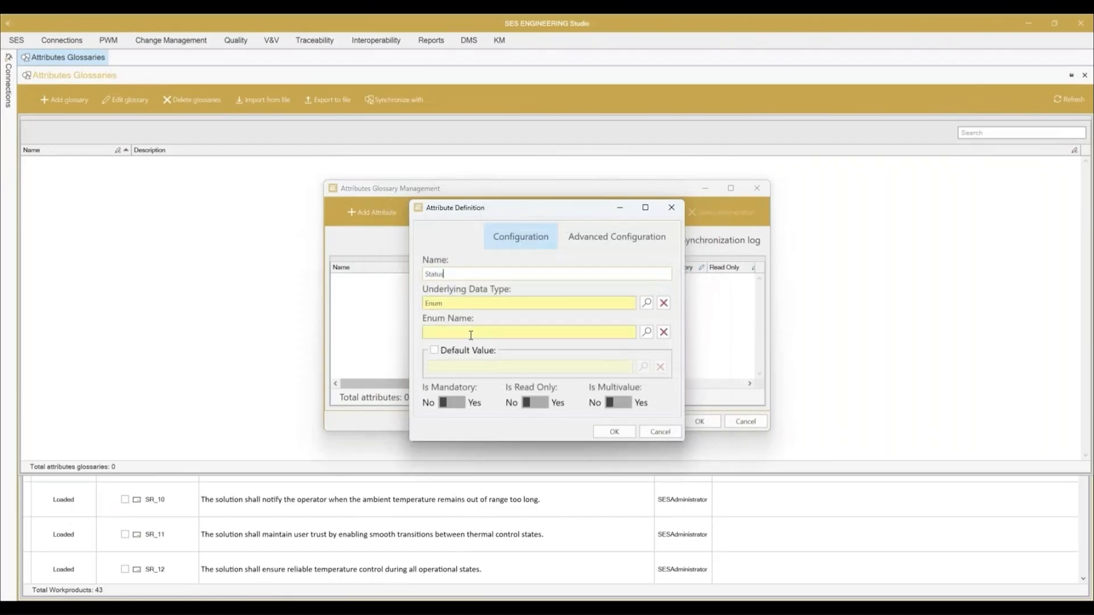
left_click(471, 335)
left_click(643, 420)
left_click(614, 430)
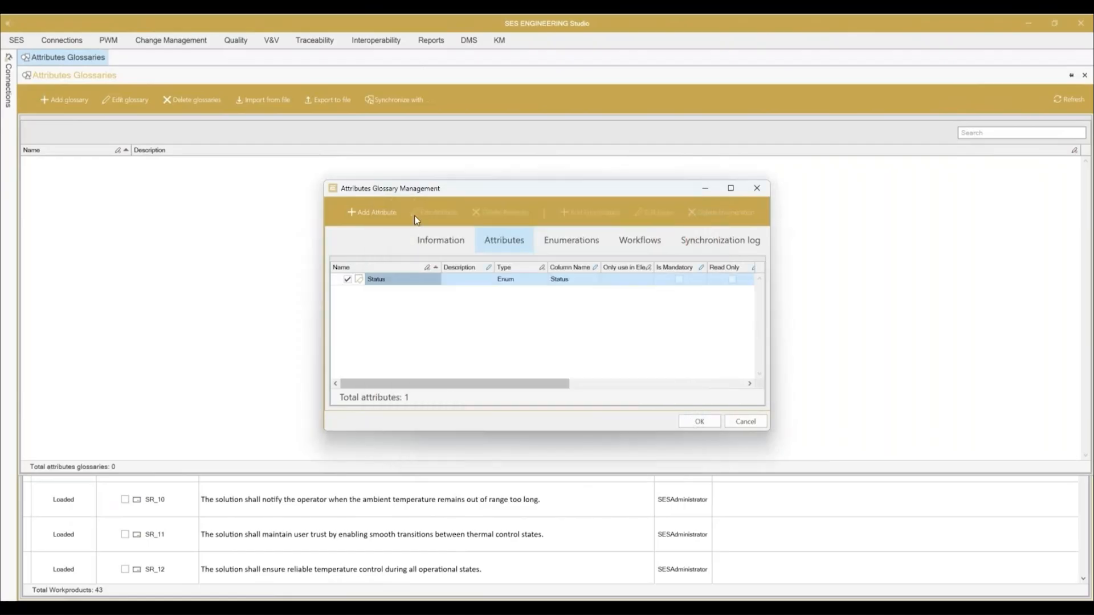
Step: Add a Priority attribute to the glossary with data type Enum, linked to the Priority enumeration
left_click(372, 212)
type("Priority")
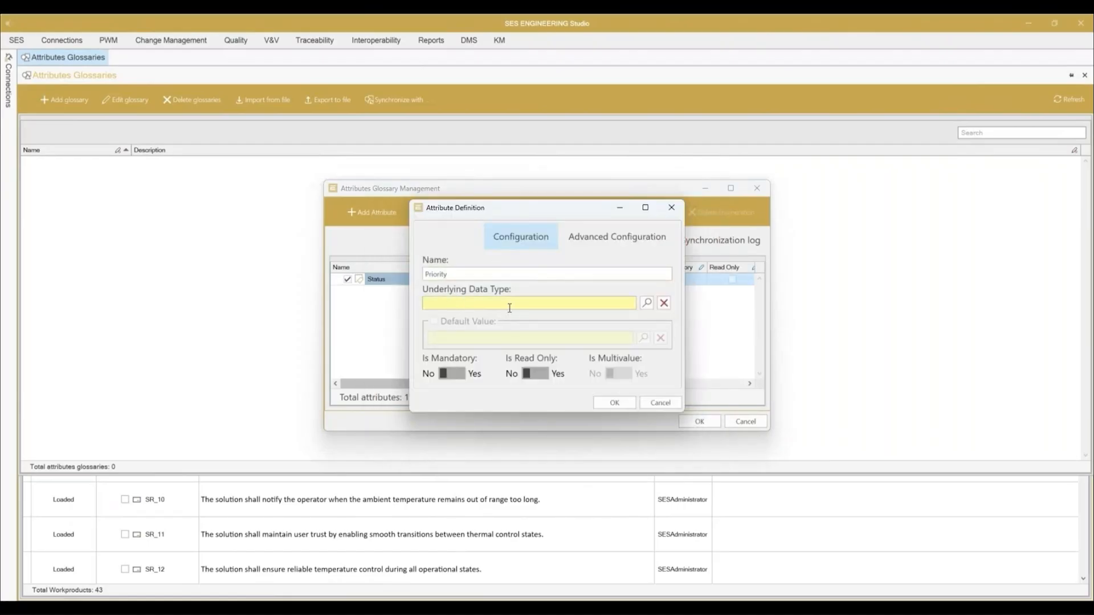
left_click(510, 307)
type("enum")
key("Return")
left_click(535, 334)
type("prio")
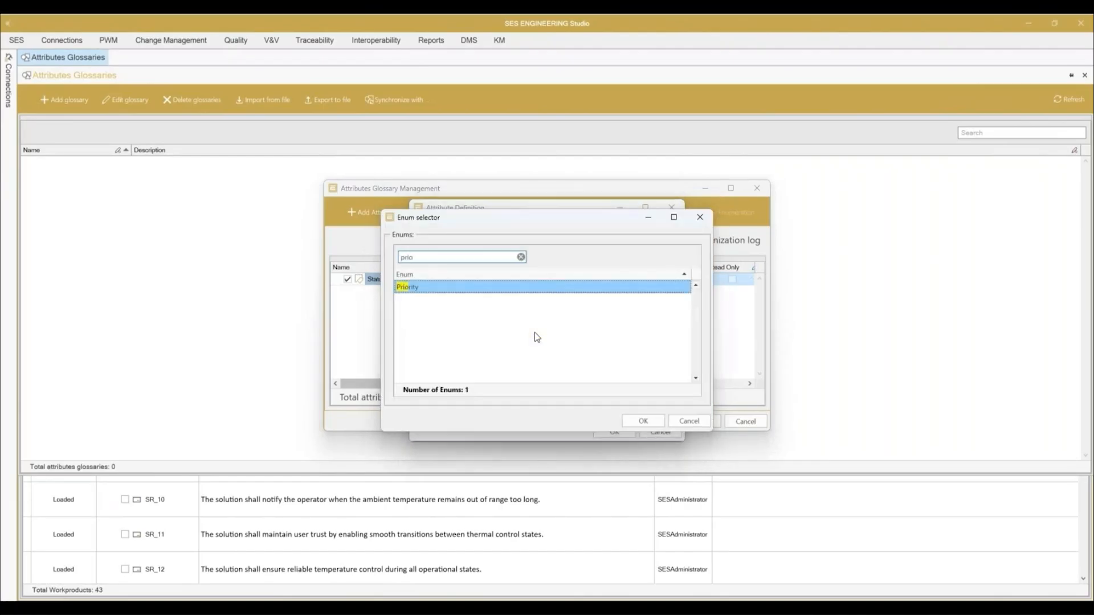
left_click(643, 421)
left_click(613, 419)
Step: Add an Effort attribute to the glossary with data type Enum, linked to the Effort enumeration
left_click(371, 212)
type("Effo")
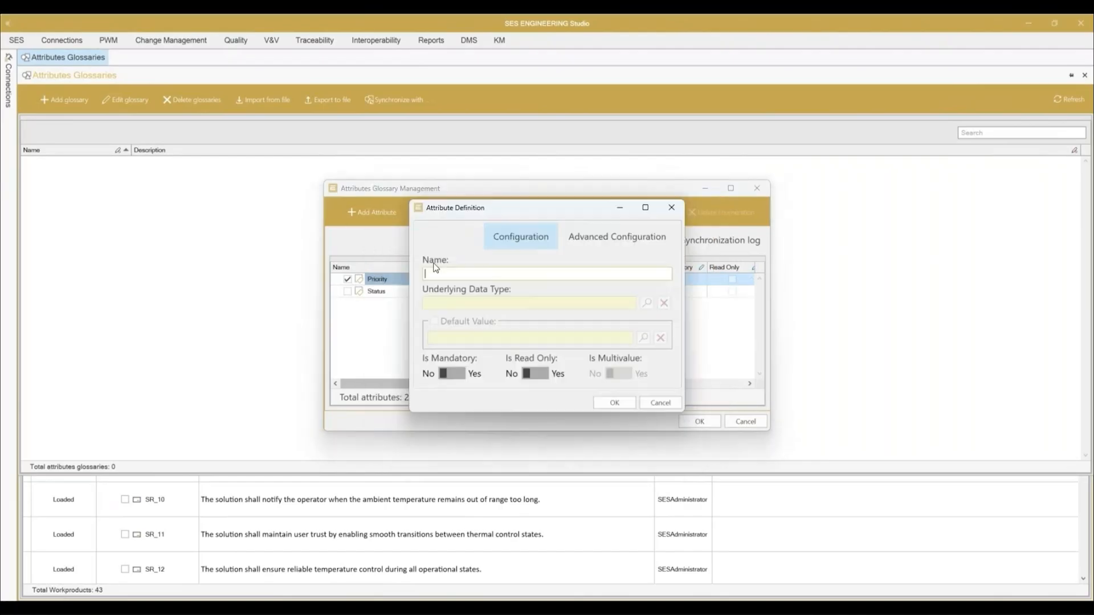
left_click(457, 305)
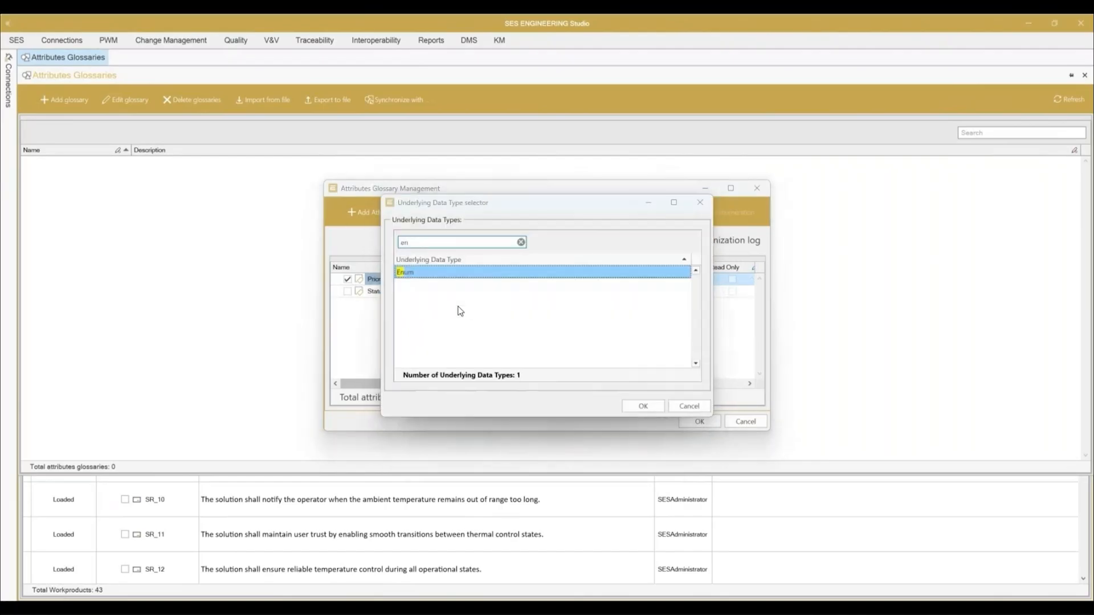
key("Return")
left_click(466, 329)
left_click(643, 420)
left_click(613, 431)
Step: Add a Comment attribute with data type String to the glossary
left_click(372, 212)
type("Com")
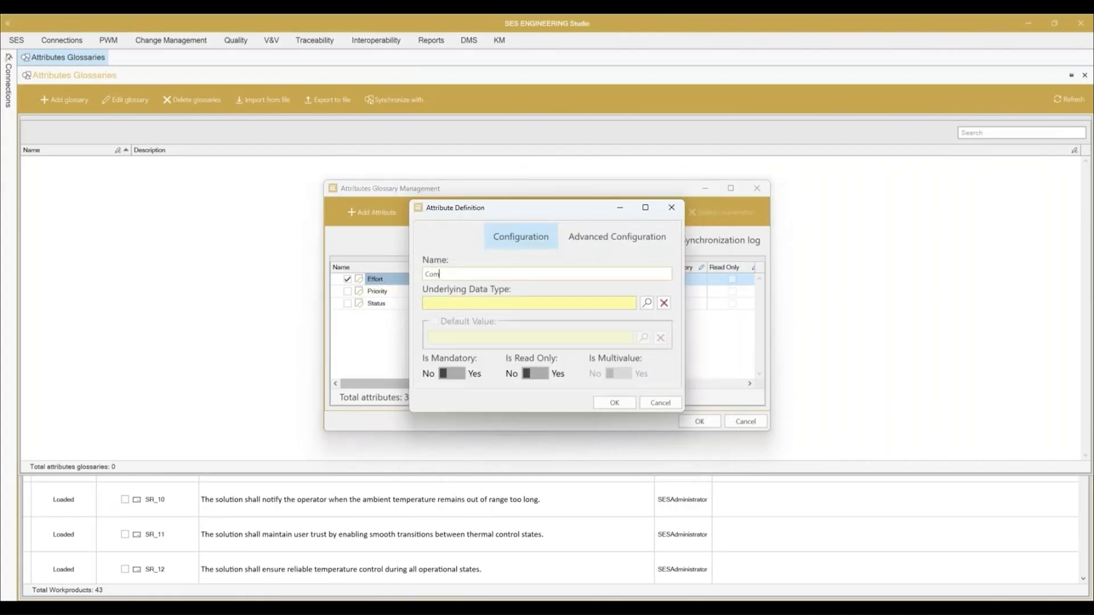
left_click(457, 305)
scroll(456, 306, "down", 3)
double_click(457, 306)
left_click(614, 402)
Step: Add a Team attribute with data type String to the glossary
left_click(372, 212)
type("Team")
left_click(475, 305)
double_click(475, 304)
left_click(615, 403)
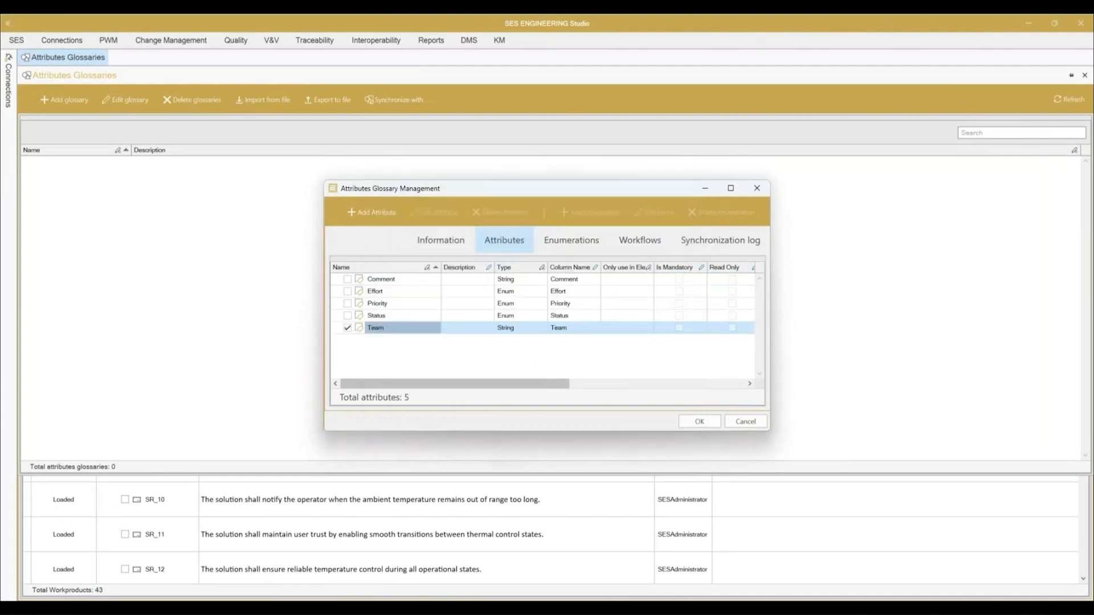
Step: Name the attributes glossary PDF Parsing, save it and close the glossaries view
left_click(440, 240)
left_click(383, 275)
type("PDF Parsing")
key("Return")
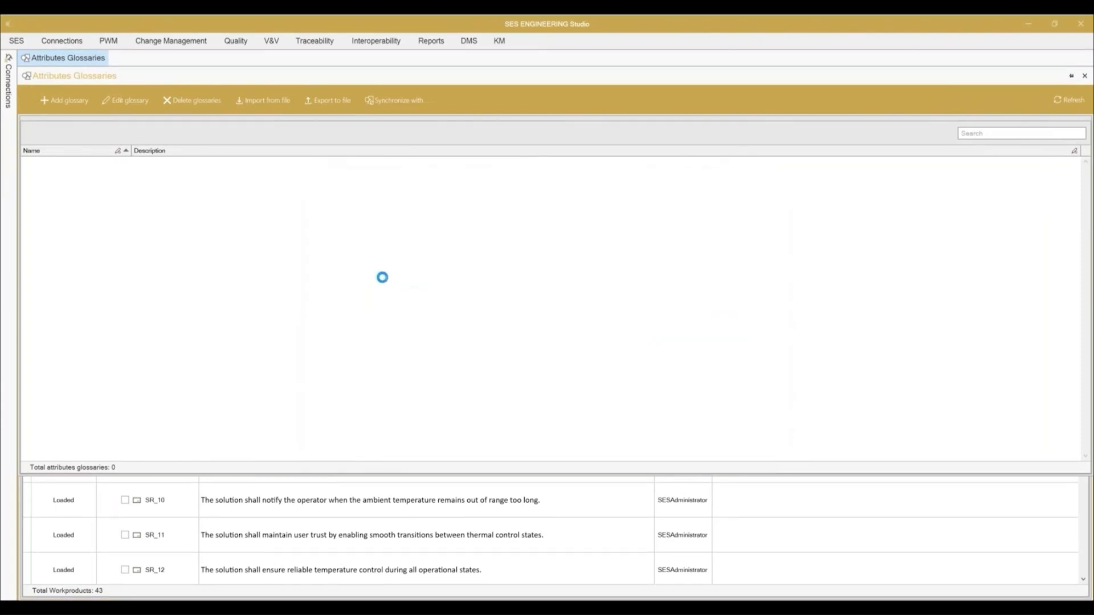
left_click(1084, 76)
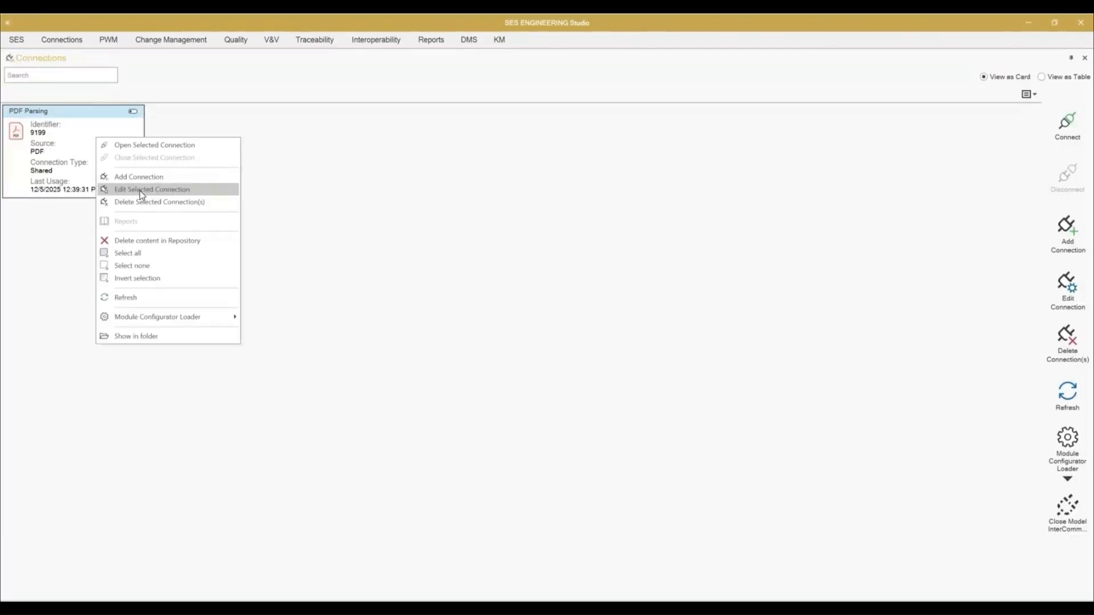
Step: Edit the PDF Parsing connection so the Stakeholder_Requirement.pdf module's repository attributes are synchronized with the PDF Parsing glossary, and save it
left_click(141, 193)
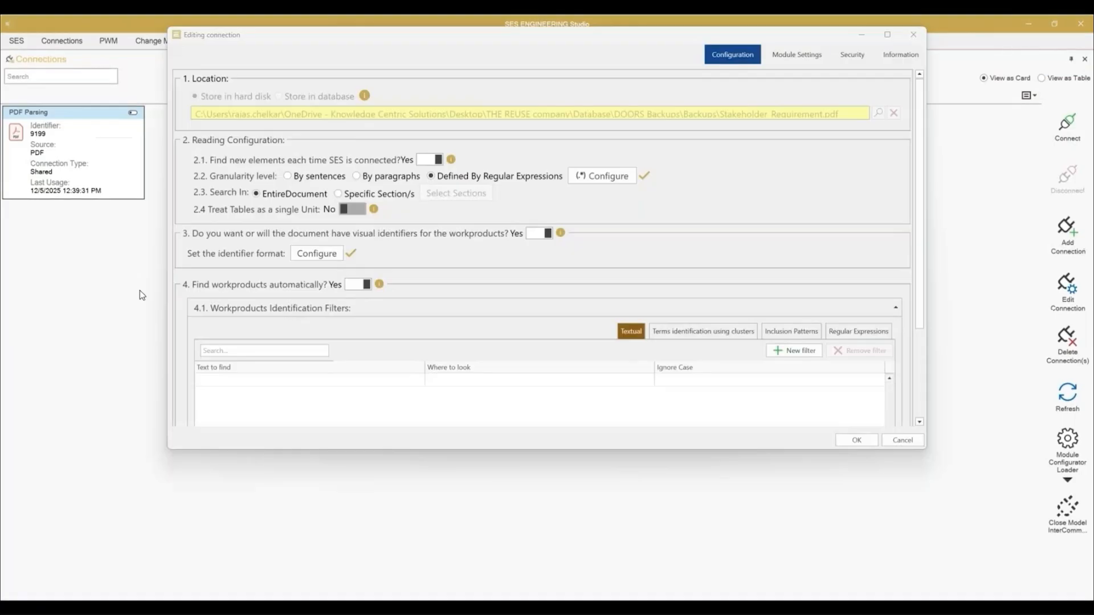
left_click(796, 54)
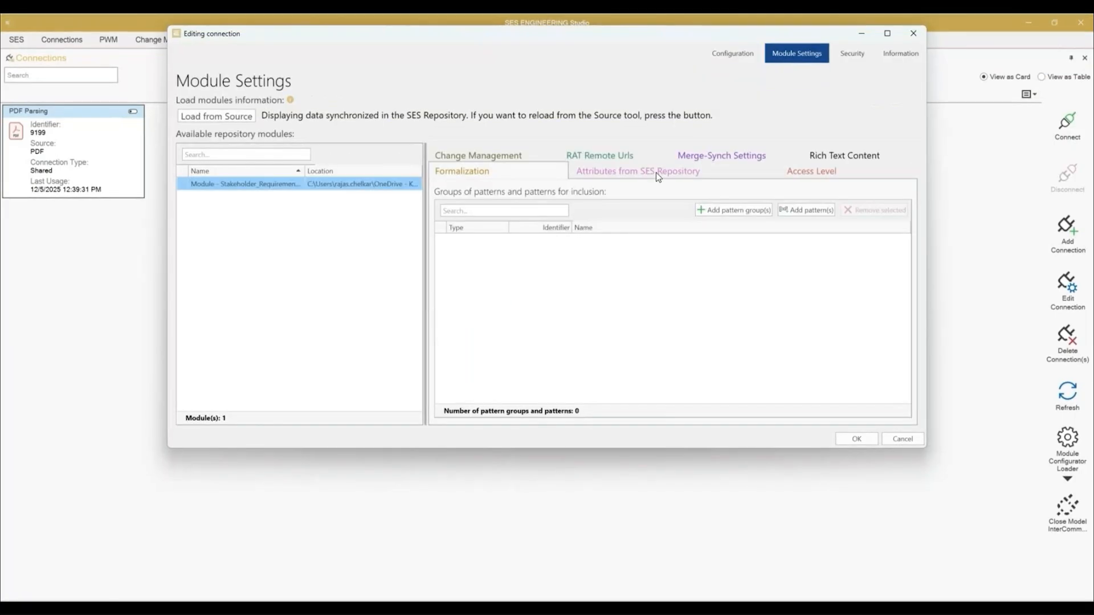
left_click(655, 172)
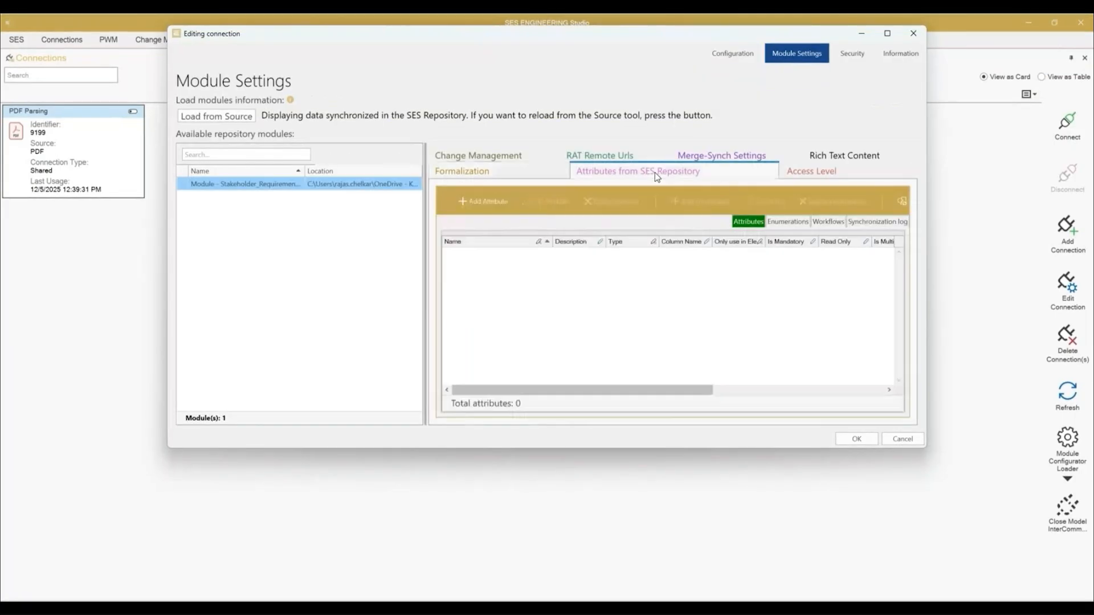
left_click(895, 35)
left_click(896, 170)
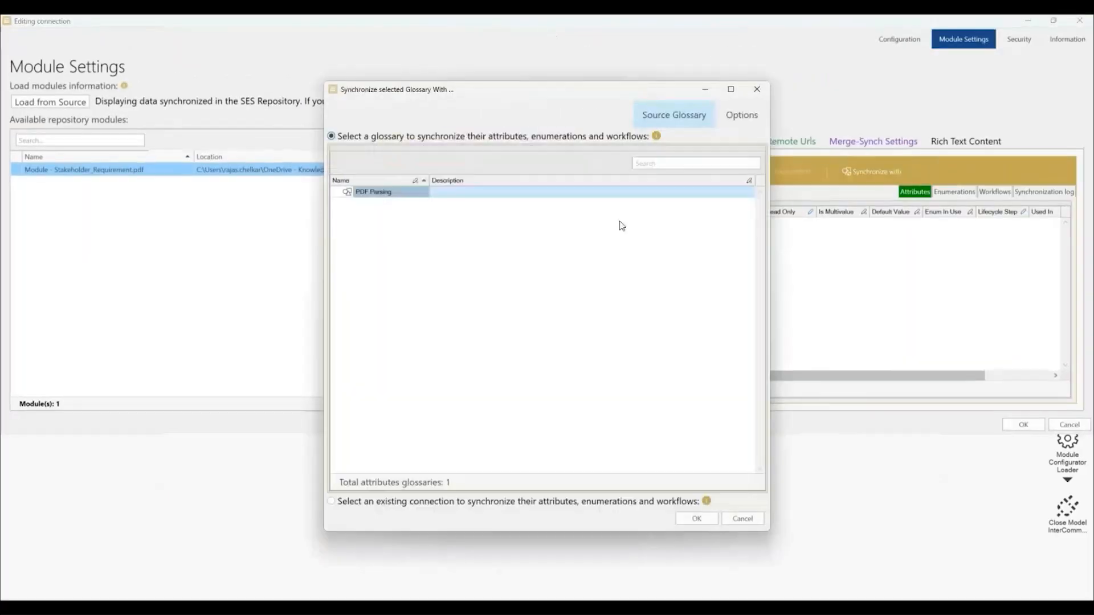
left_click(699, 519)
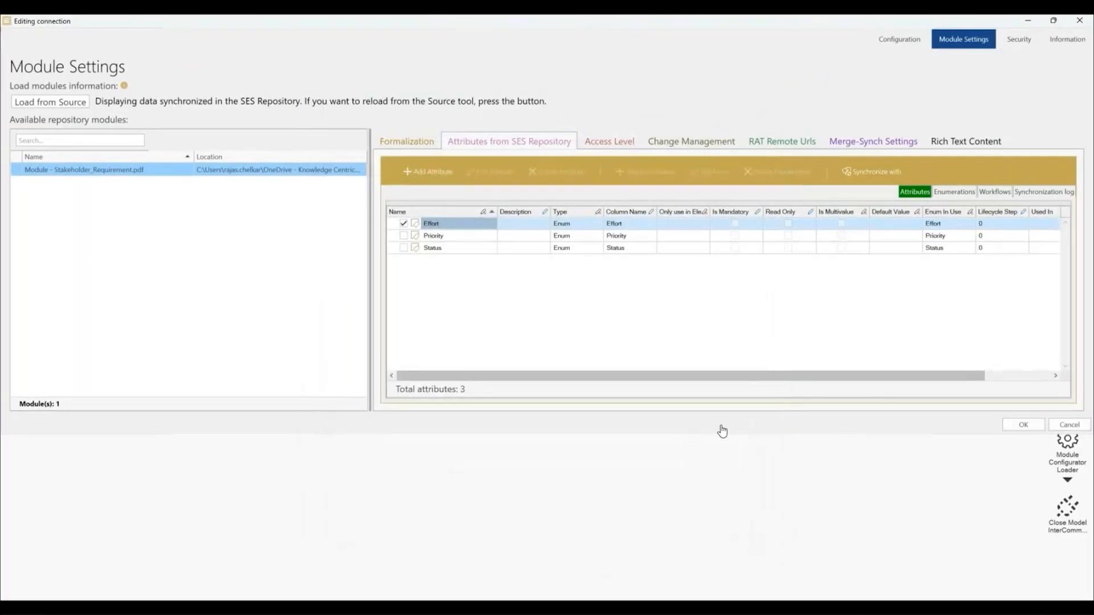
left_click(746, 420)
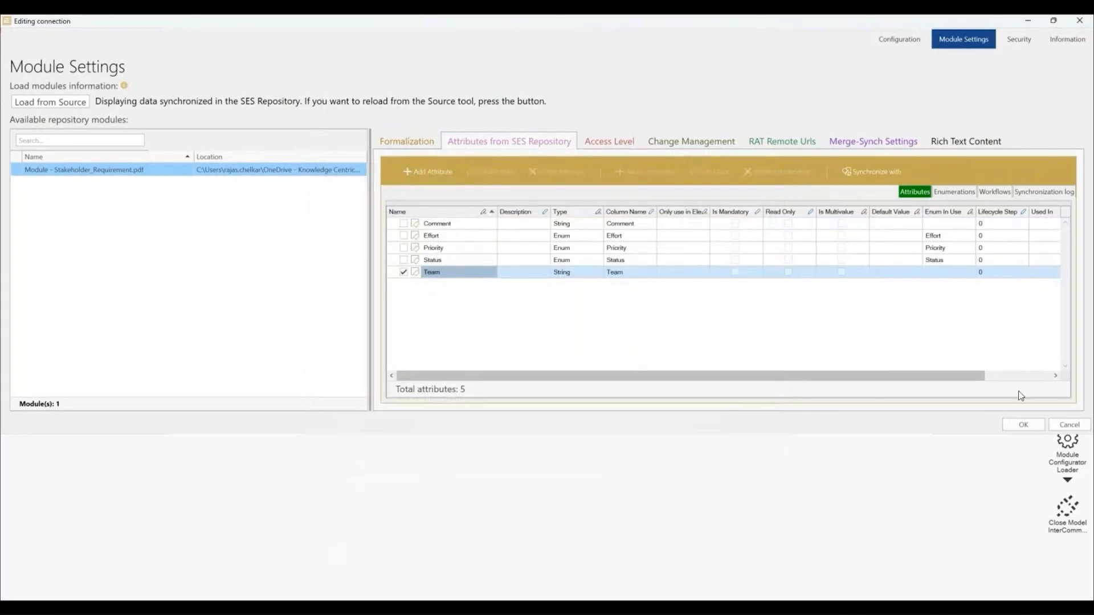
left_click(1023, 426)
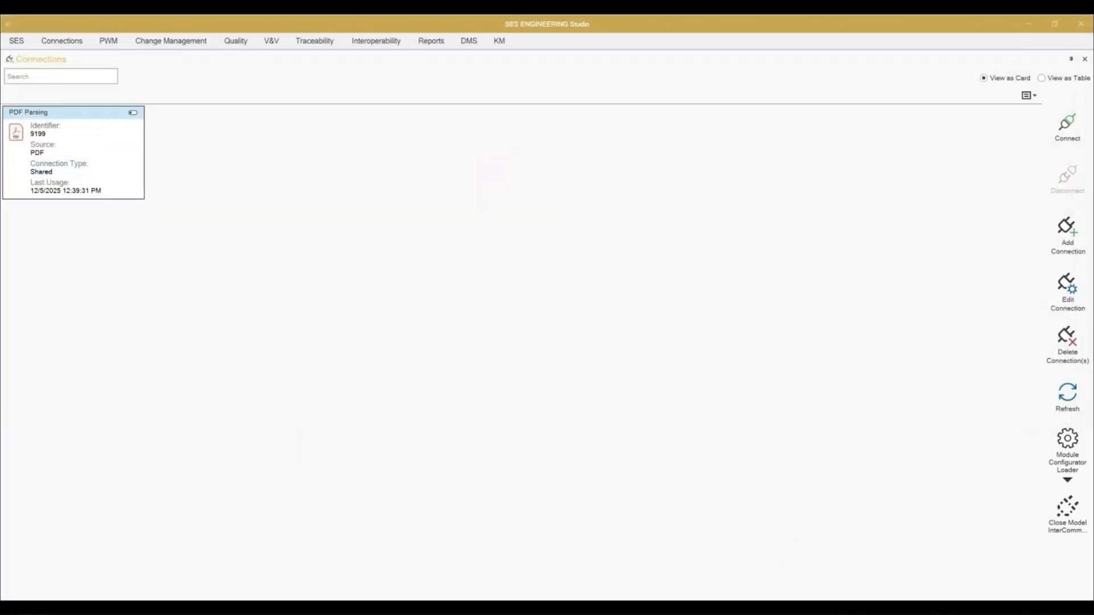
Step: Connect to the PDF Parsing connection and open the column management for its requirements table
double_click(67, 164)
right_click(304, 133)
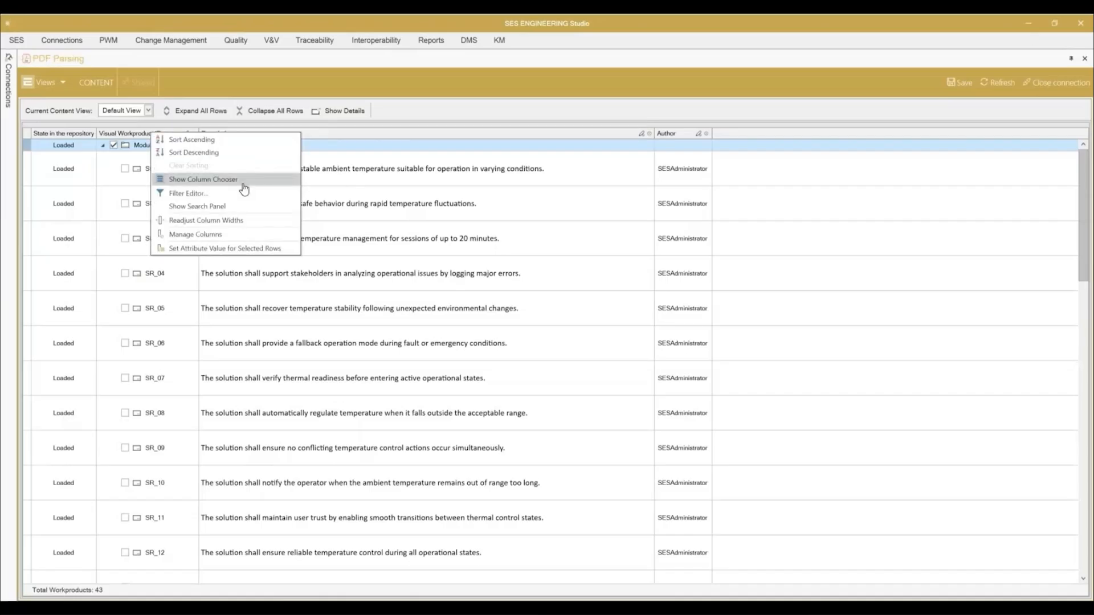
left_click(225, 234)
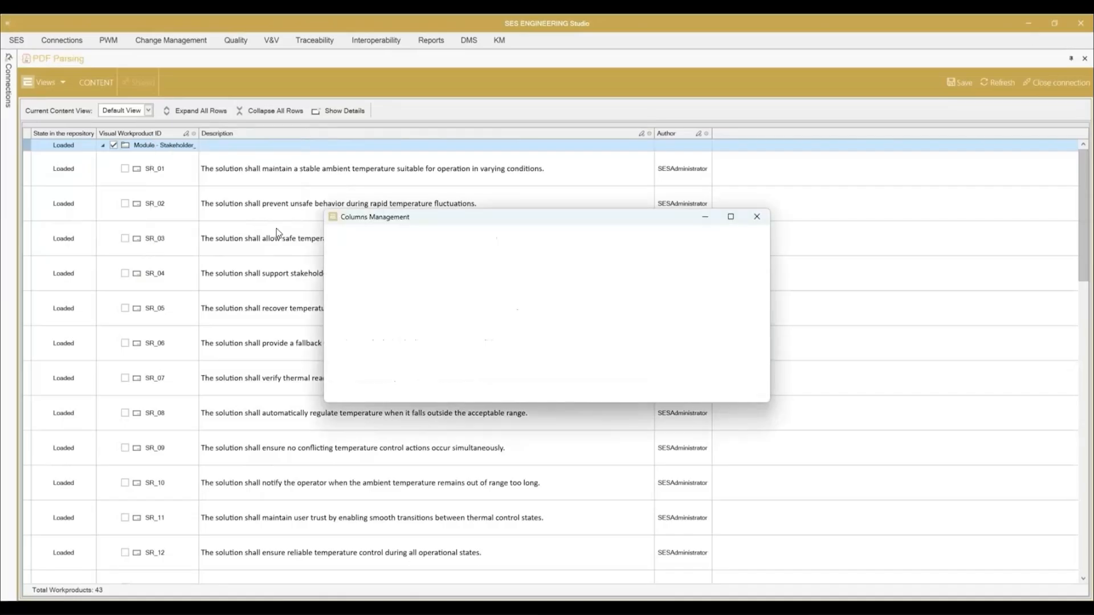
Step: Add the glossary attributes Comment, Effort, Priority, Status and Team as new columns of the requirements table
left_click(383, 393)
left_click(357, 410)
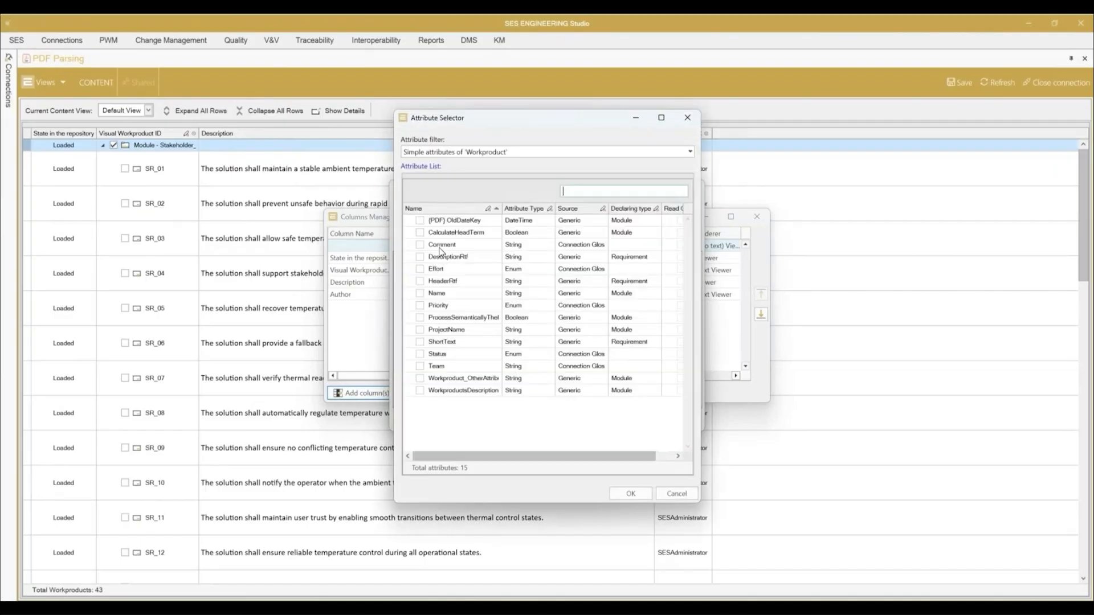
left_click(420, 245)
left_click(420, 269)
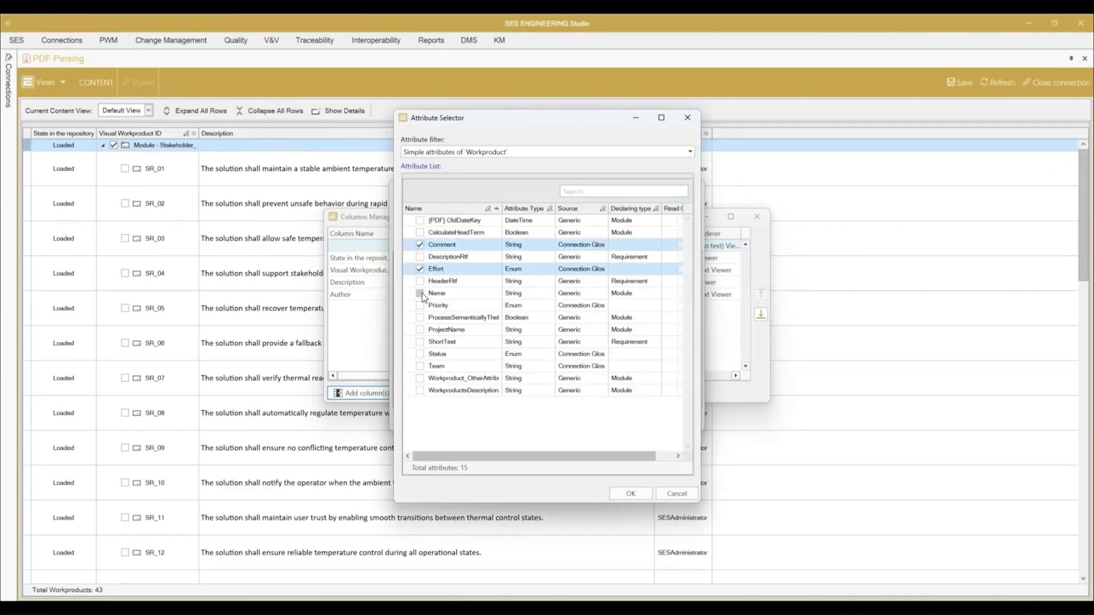
left_click(420, 306)
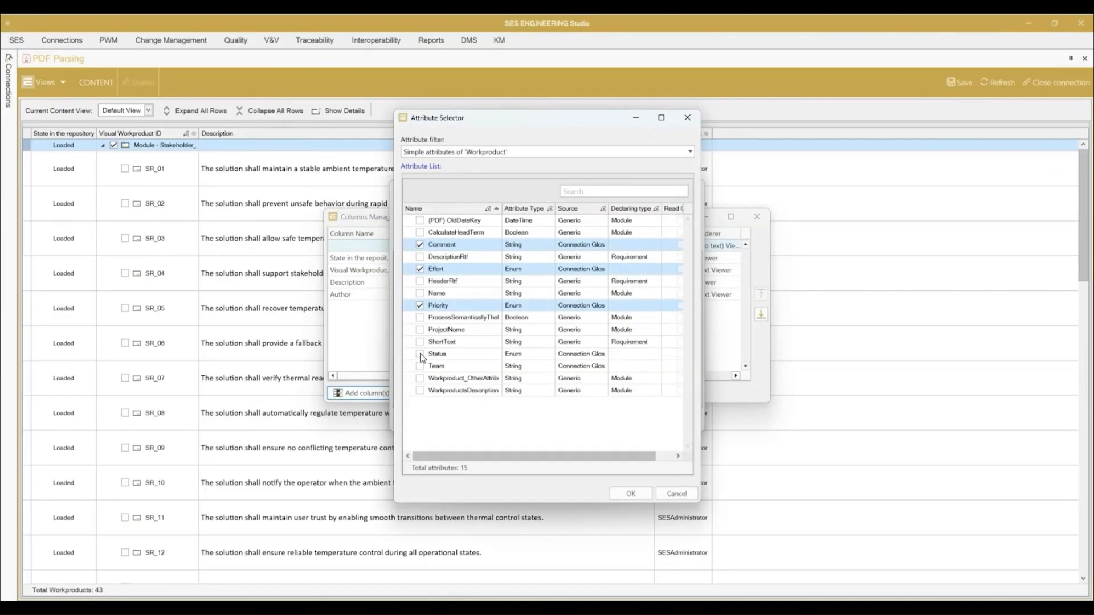
left_click(420, 354)
left_click(420, 366)
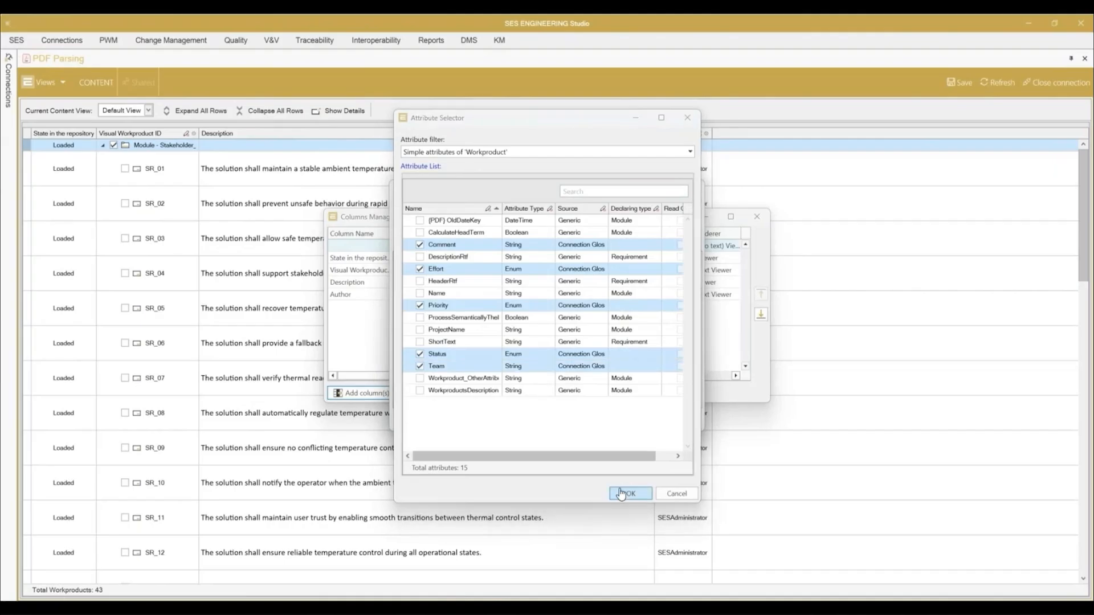
left_click(621, 493)
left_click(627, 422)
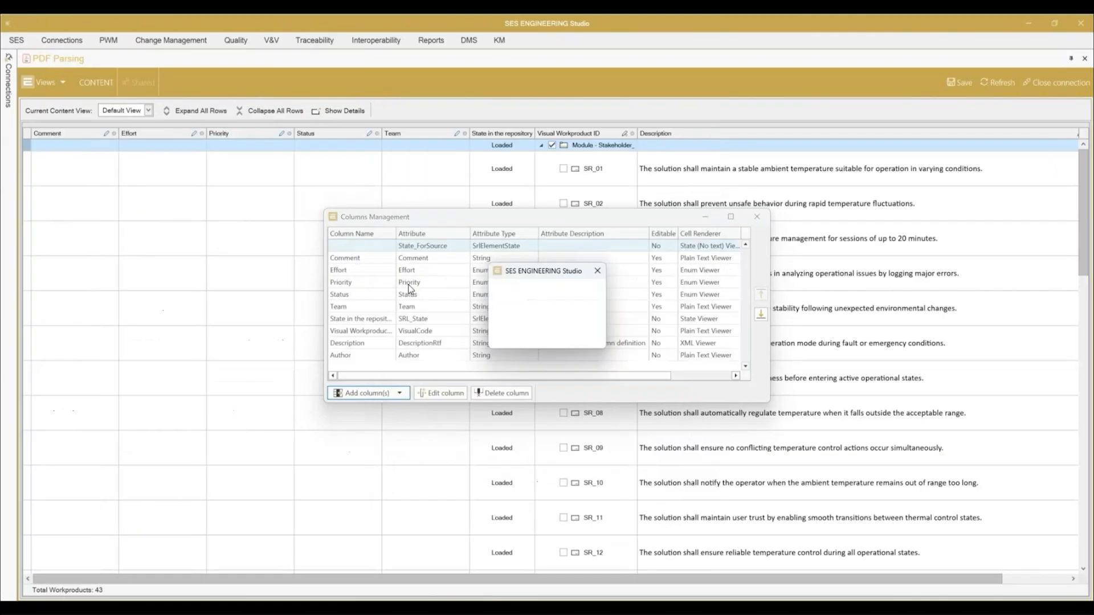
key("Return")
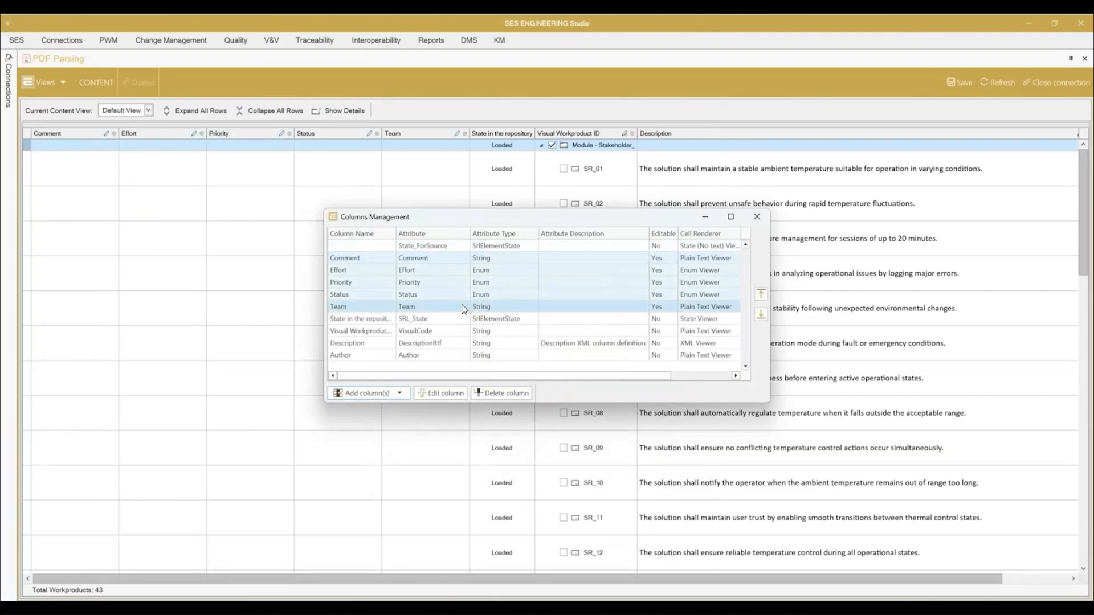
Step: Move the five new columns behind Author, ordered Effort, Priority, Status, Team and Comment, and close the column management
left_click(759, 317)
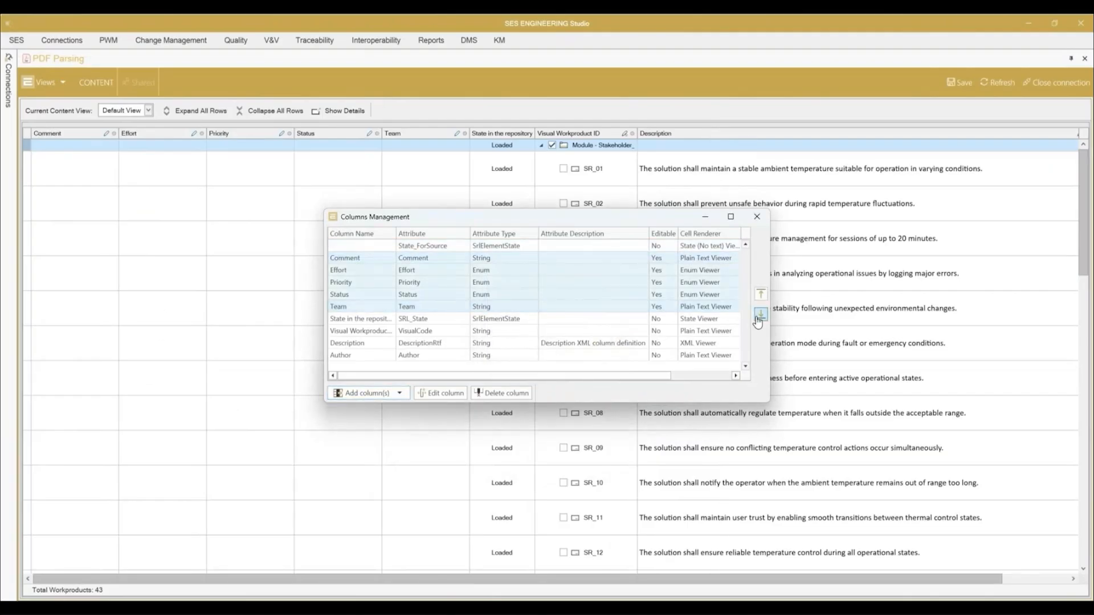
left_click(758, 318)
left_click(758, 318)
left_click(757, 318)
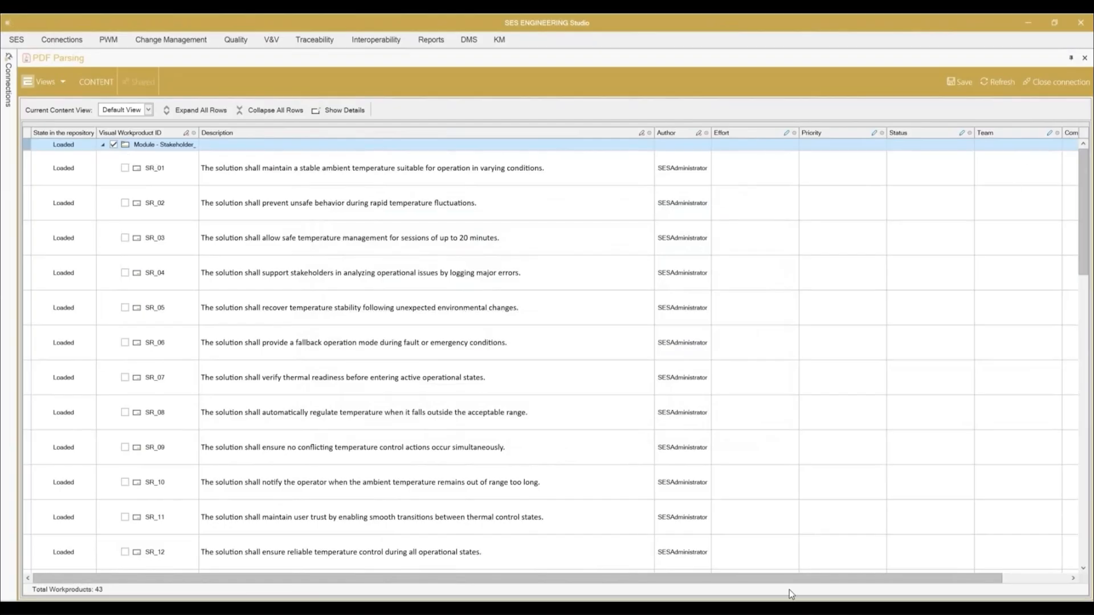
Step: Set the Effort of requirement SR_01 to Med
left_click_drag(806, 580, 872, 581)
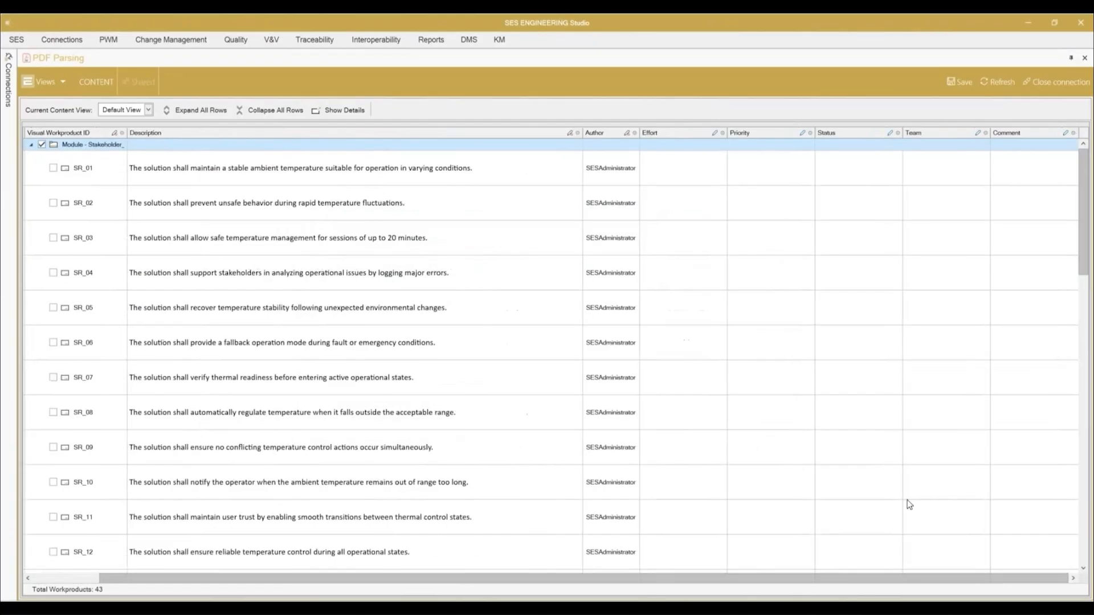
left_click(679, 174)
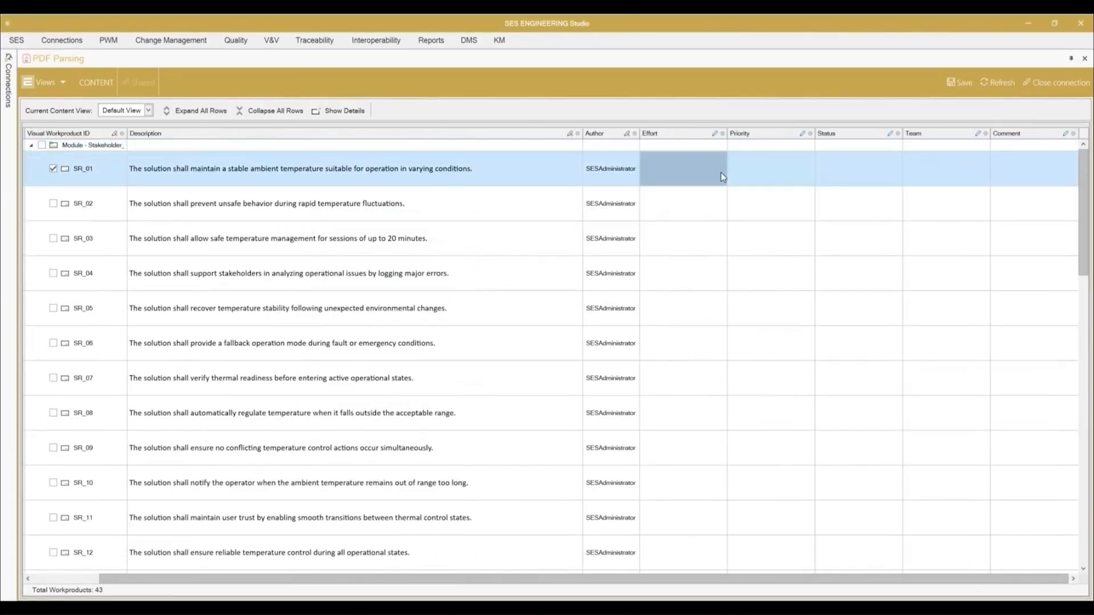
left_click(703, 171)
left_click(720, 177)
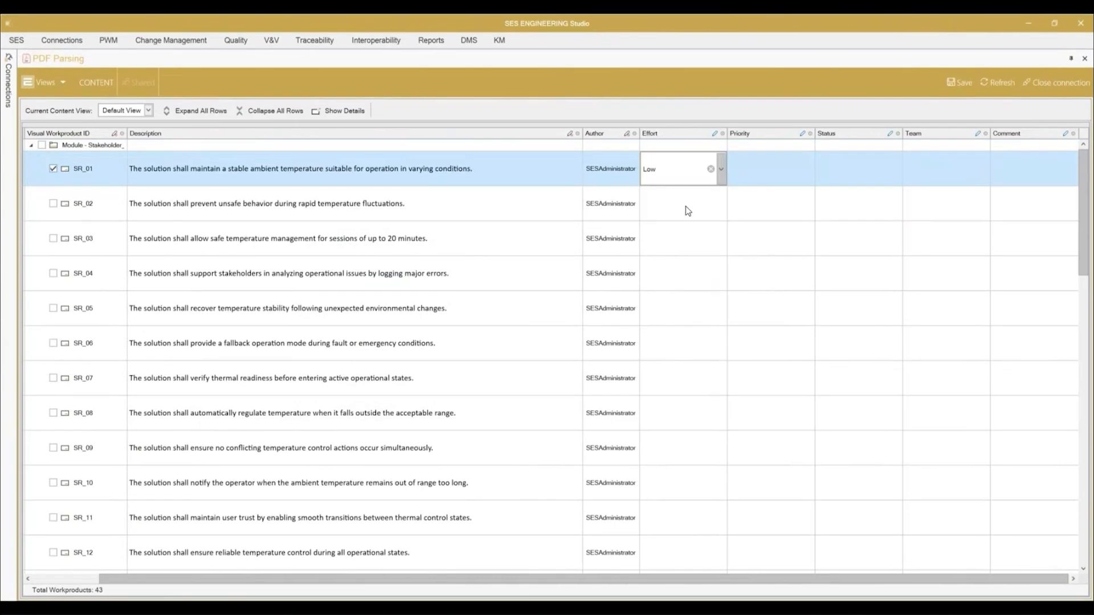
left_click(682, 206)
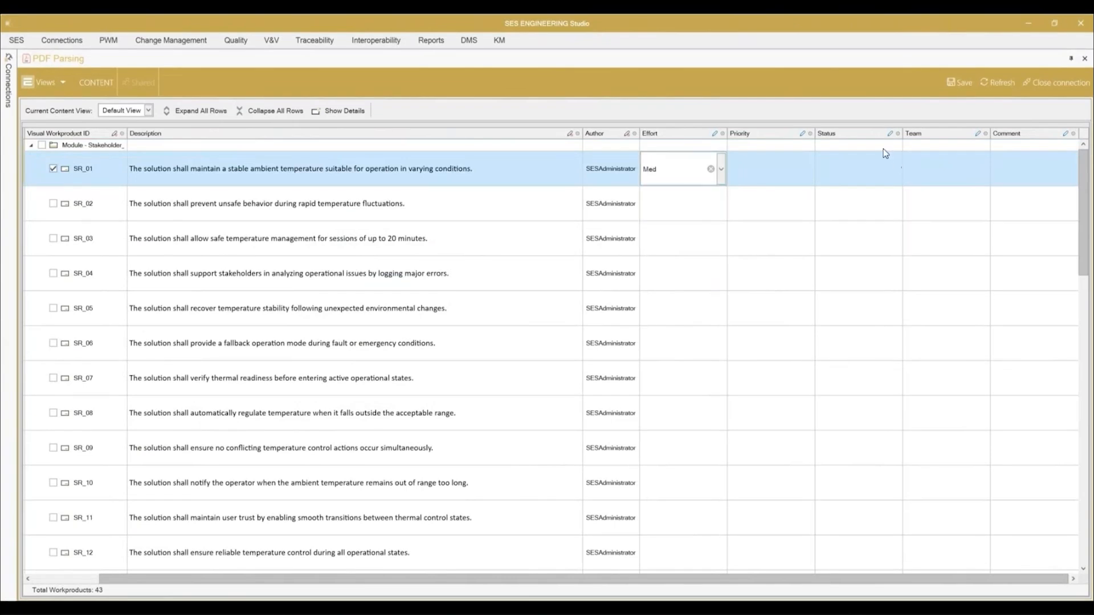
Step: Set the Priority of requirement SR_01 to Med
left_click(783, 170)
left_click(801, 179)
left_click(808, 170)
left_click(772, 203)
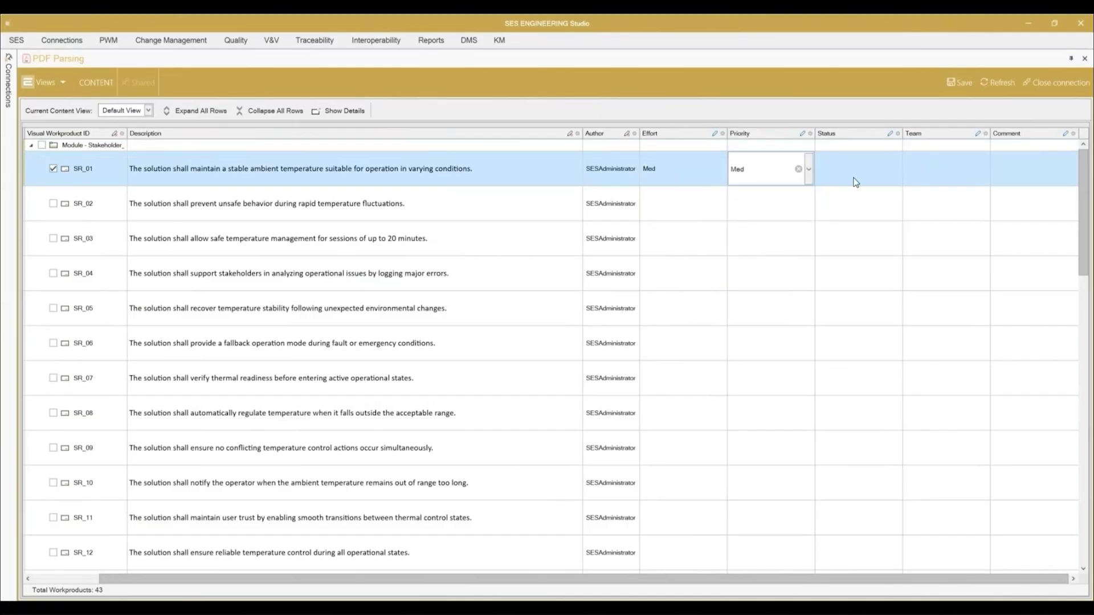
left_click(855, 182)
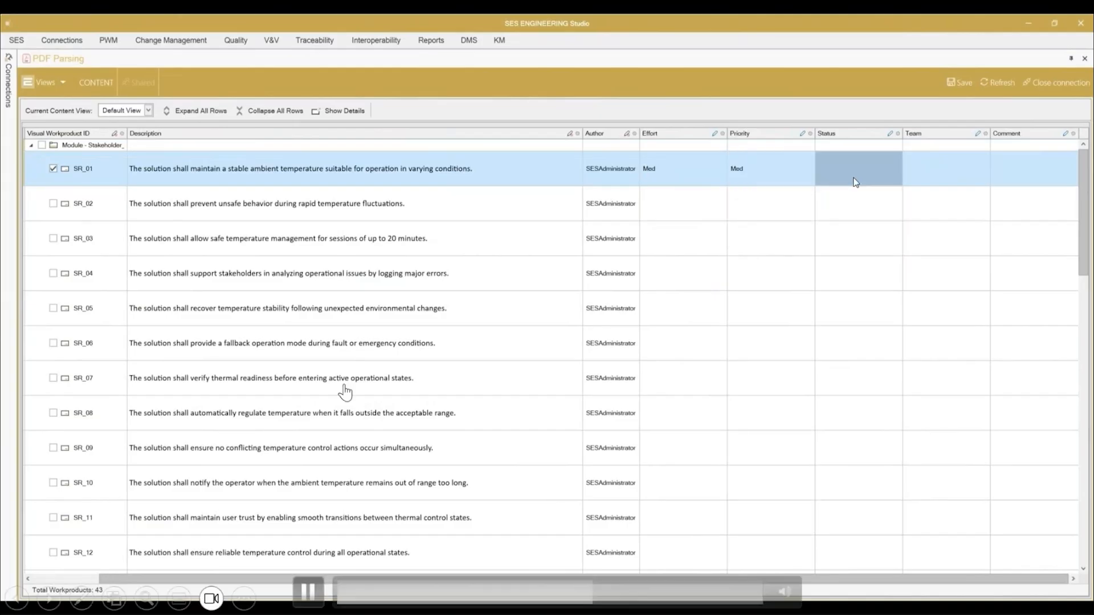
Step: Save the edited requirement attributes together with the changes to the content view
left_click(964, 88)
left_click(554, 336)
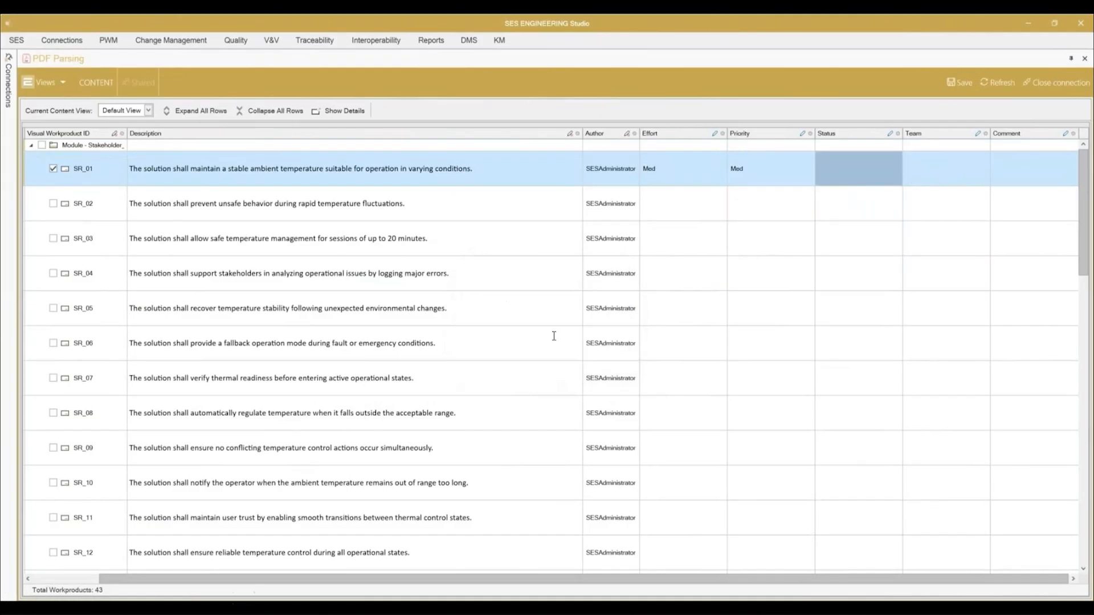
left_click(420, 340)
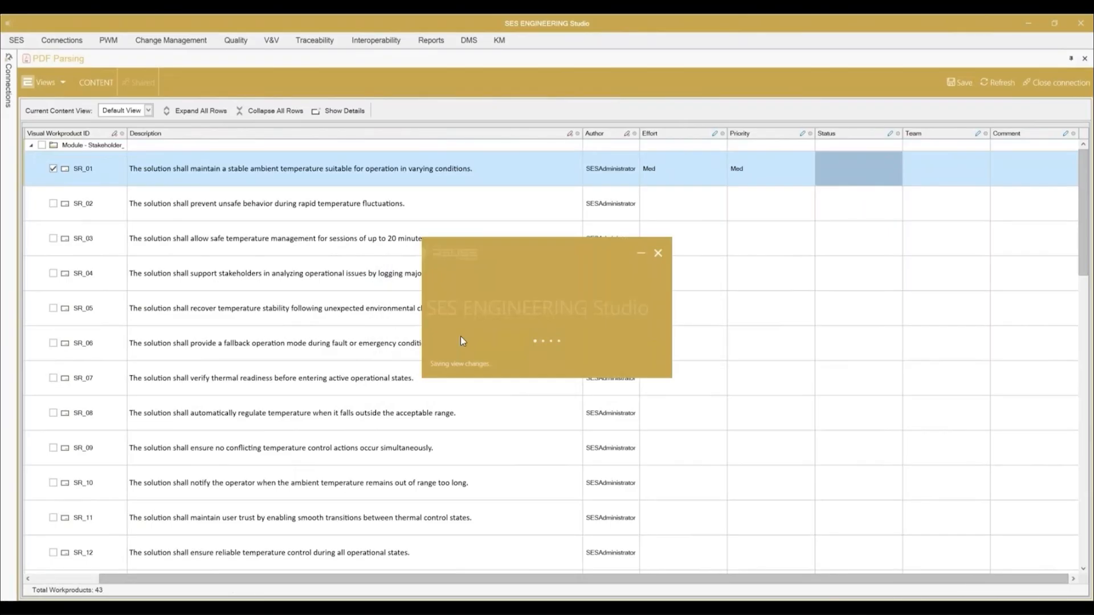
left_click(611, 343)
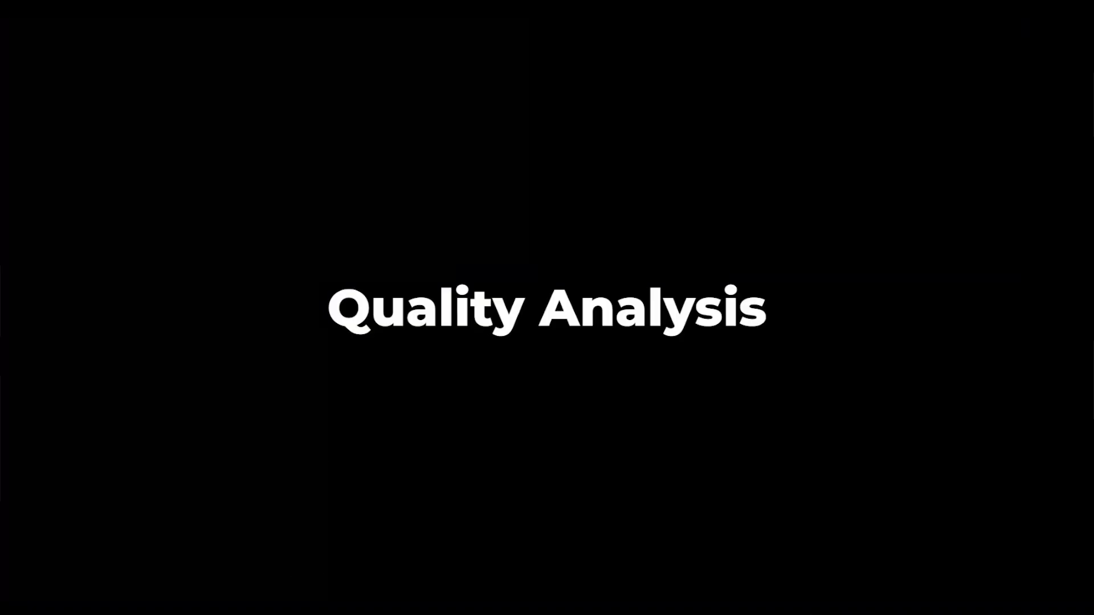
left_click(306, 592)
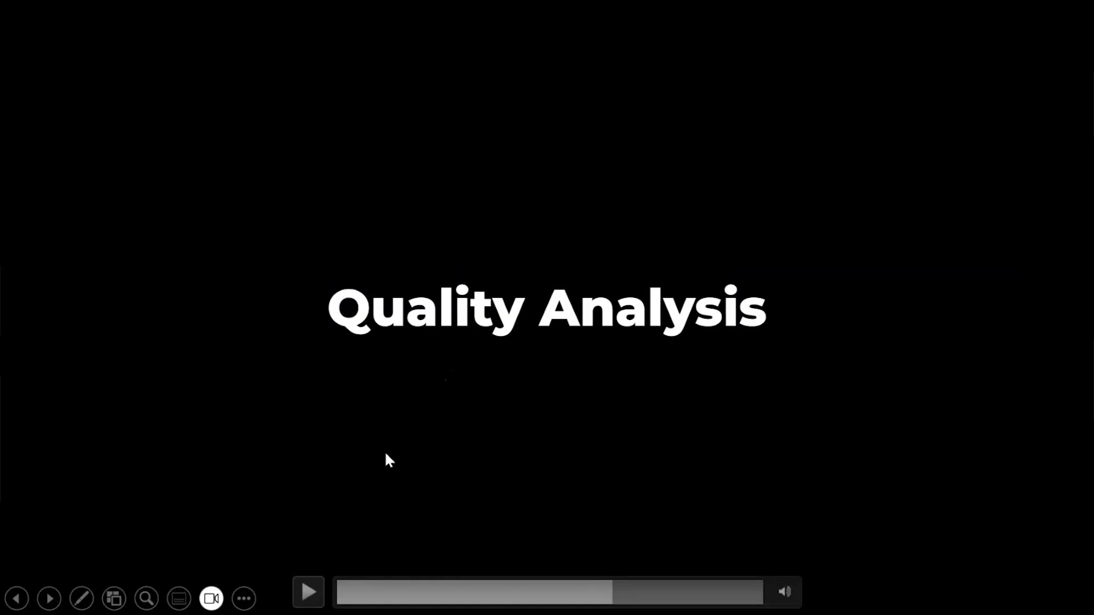
left_click(310, 584)
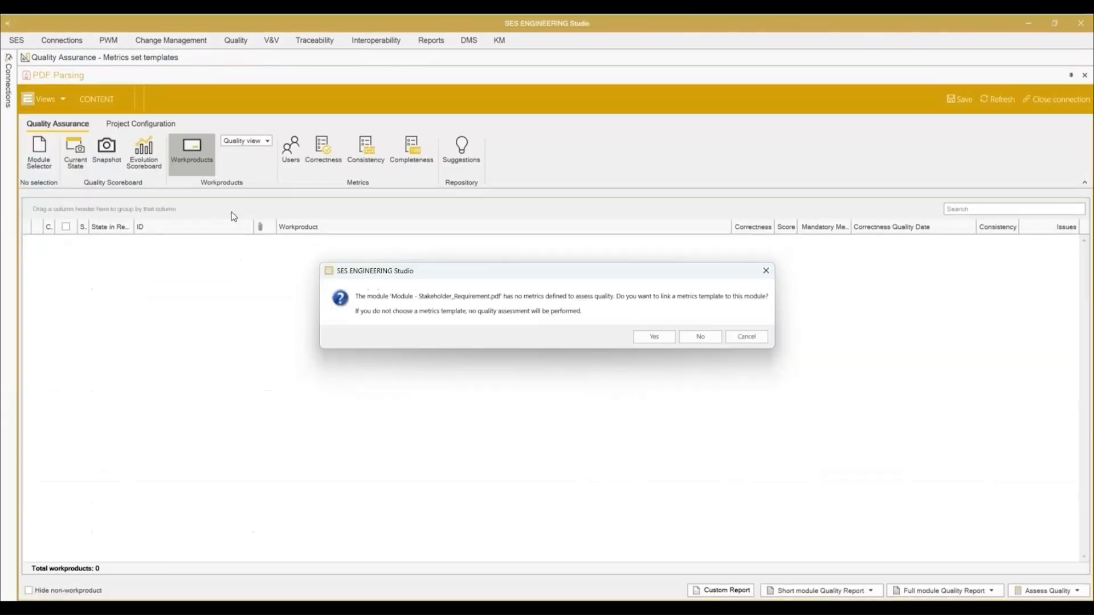
Step: Link the StHR_Ambiguity_Clarity_Checks metrics template to the Stakeholder_Requirement.pdf module
left_click(655, 337)
left_click(523, 287)
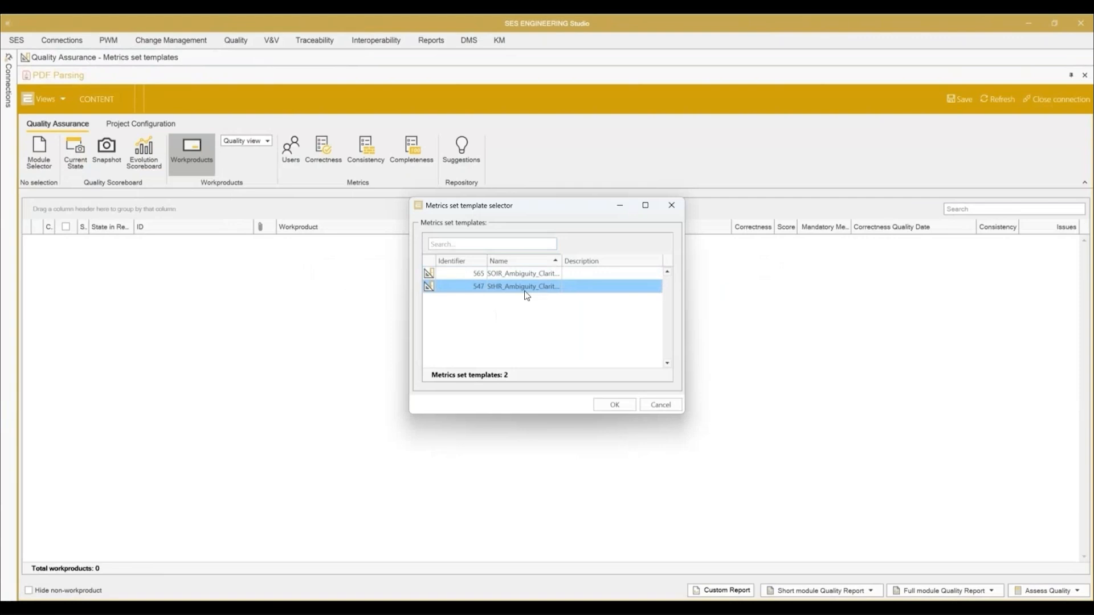
left_click(613, 405)
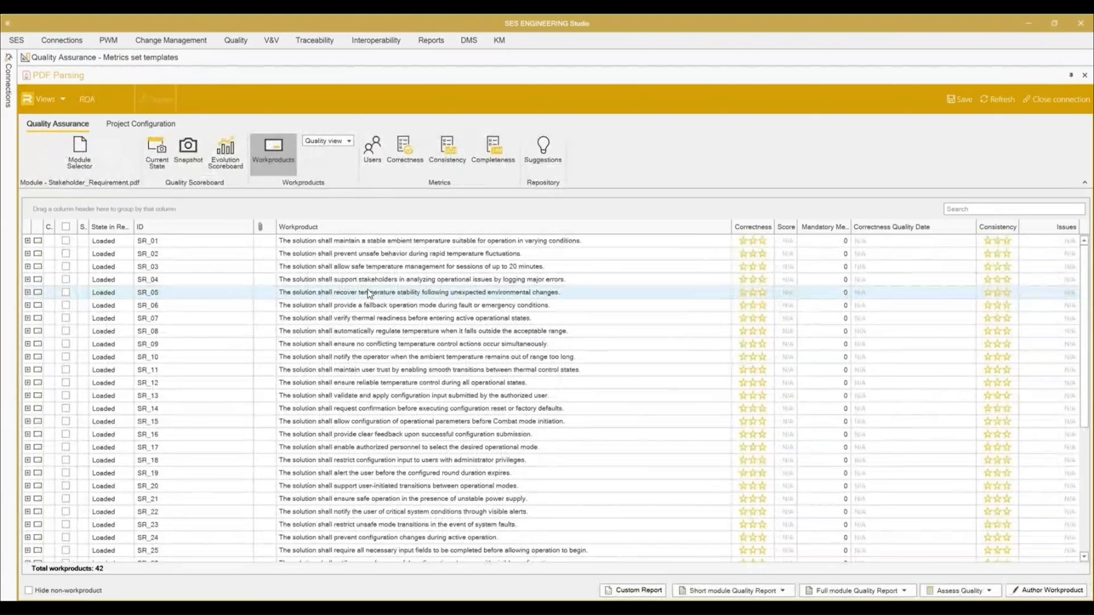
Step: Assess the quality of all workproducts in the module and return to the start of the requirements list
scroll(439, 427, "down", 6)
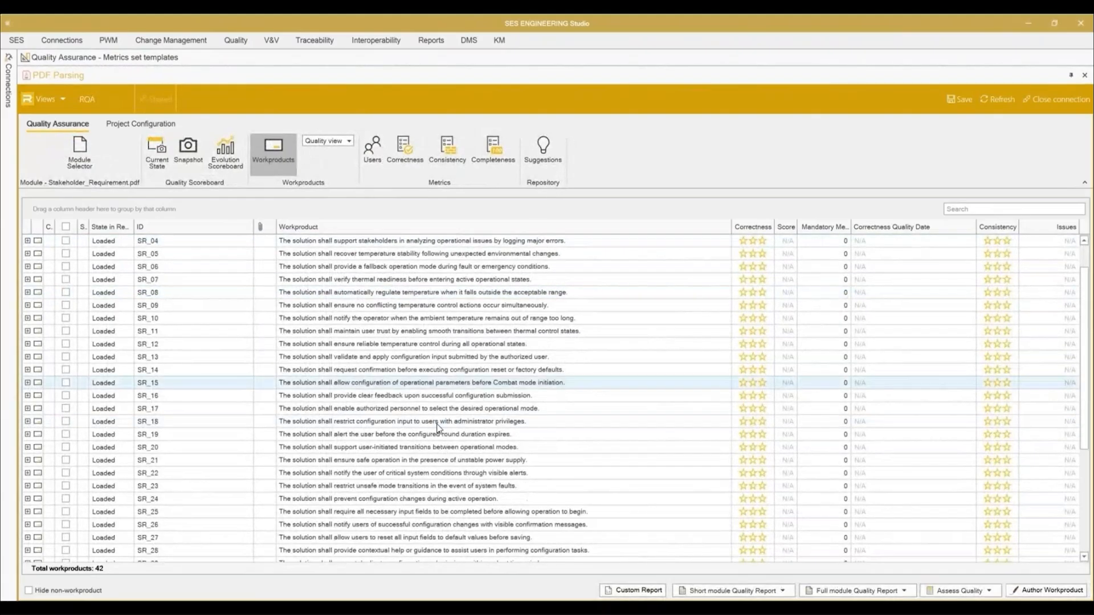
left_click(958, 590)
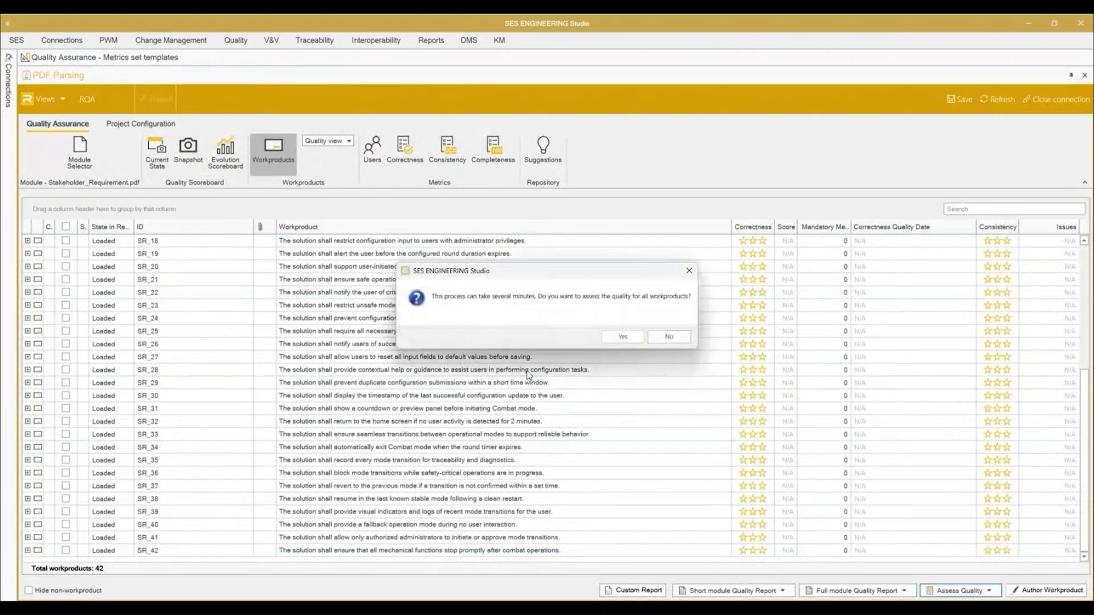
left_click(623, 339)
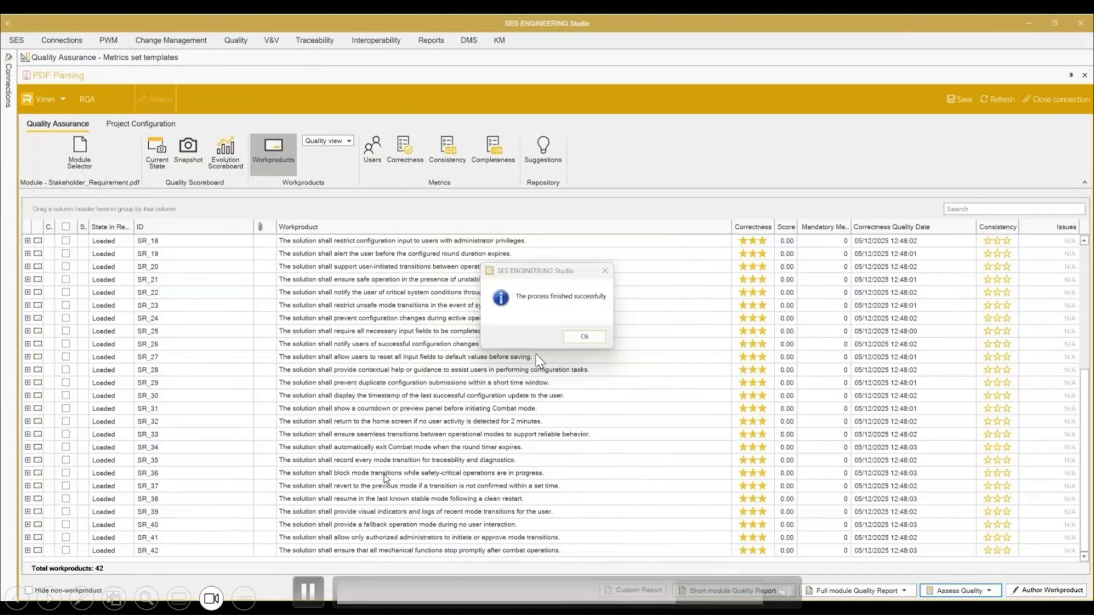
key("Return")
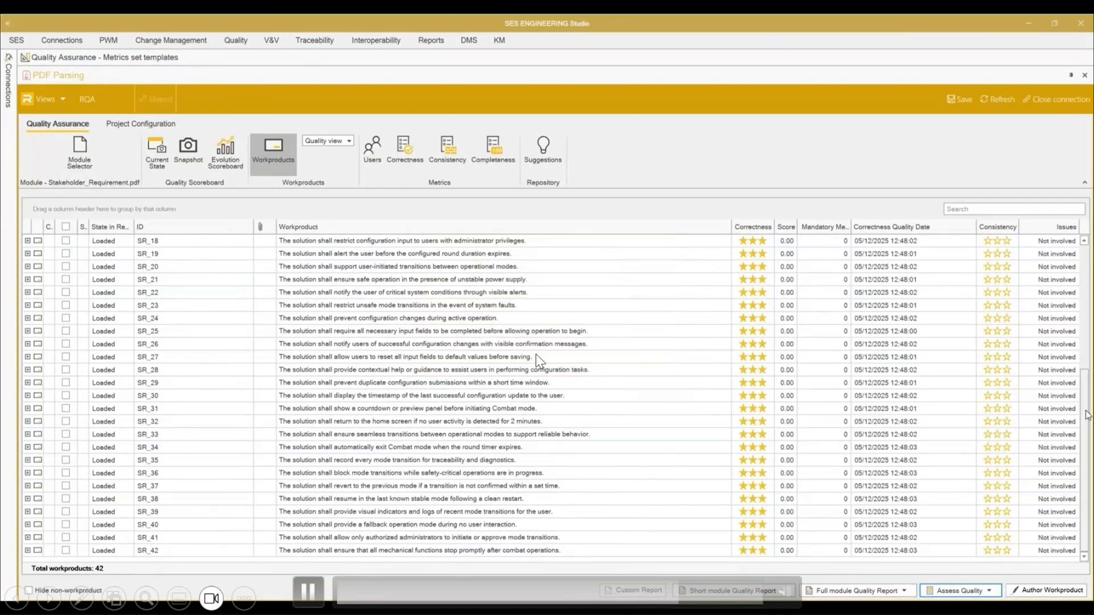
left_click_drag(1085, 414, 1086, 290)
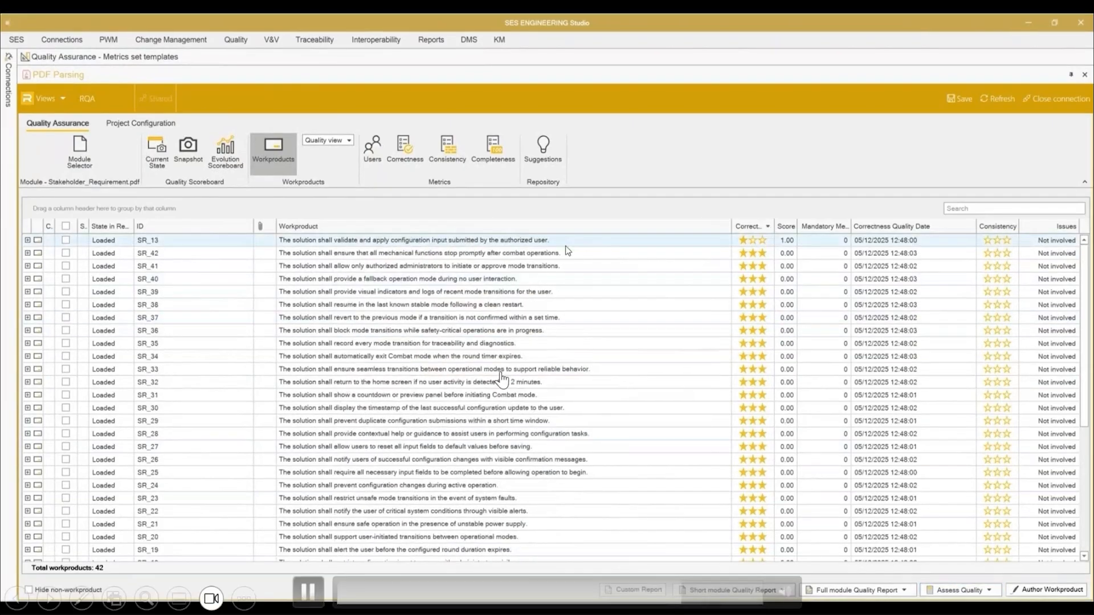
left_click(309, 592)
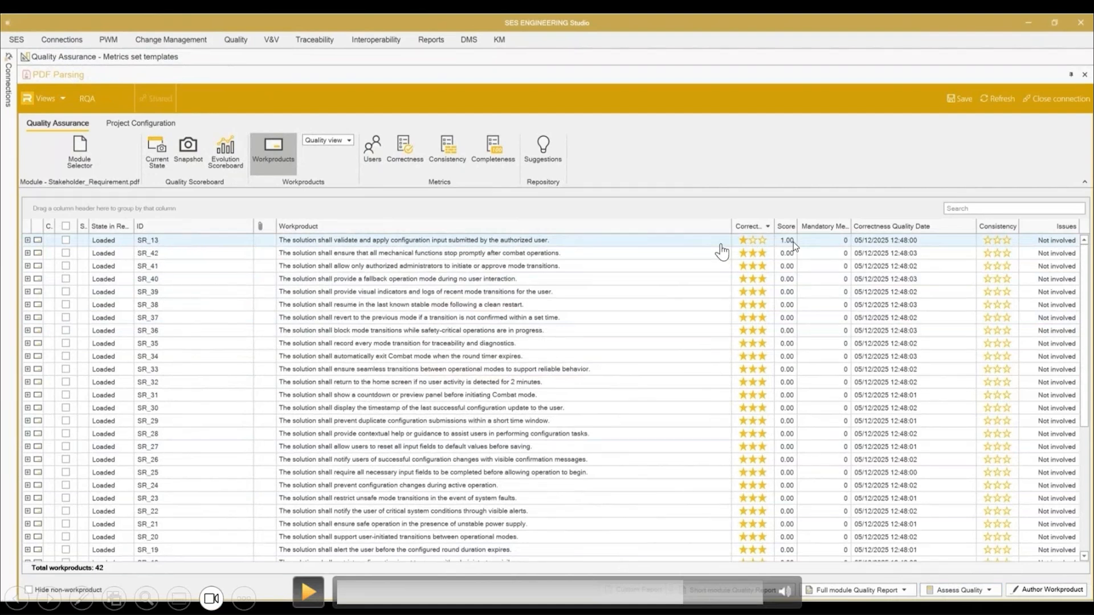
left_click(309, 593)
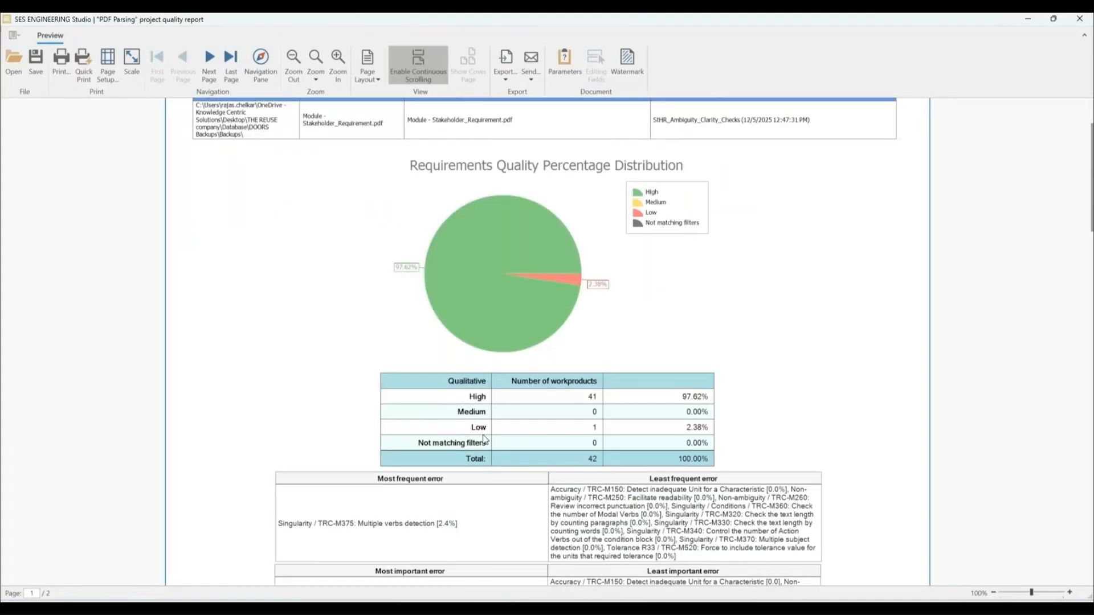
Step: Review the PDF Parsing project quality report down to the non-high-quality requirements, and close it
scroll(593, 452, "down", 20)
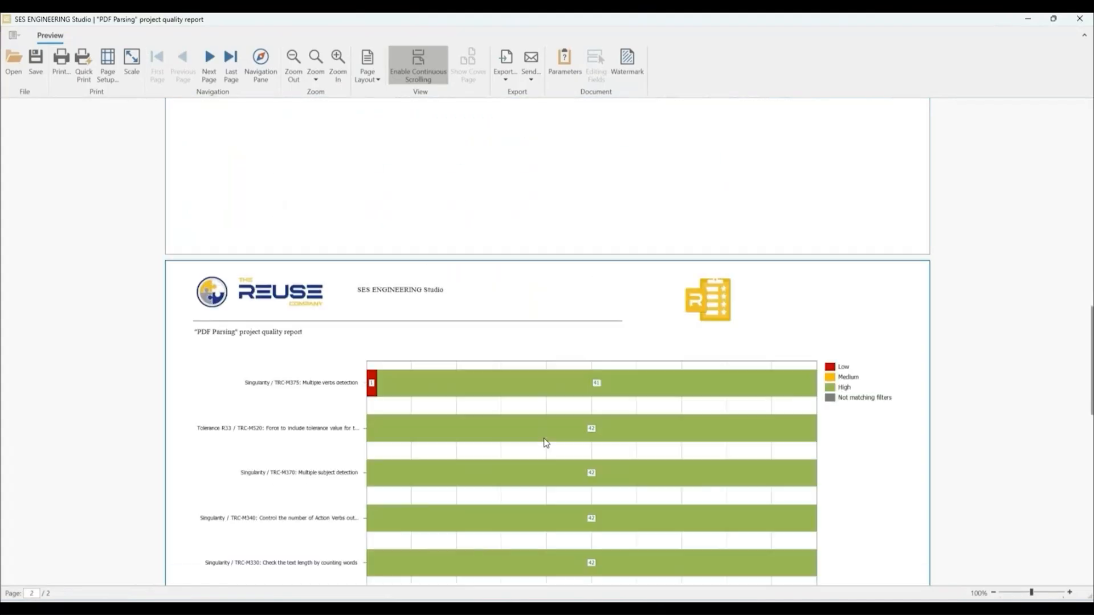
scroll(544, 443, "down", 2)
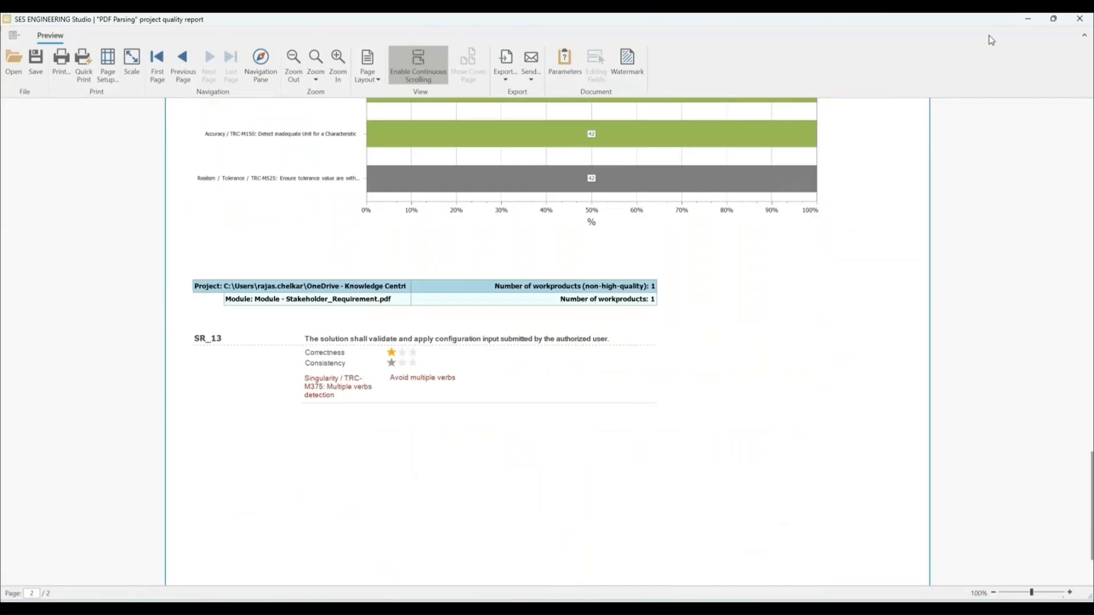
left_click(1080, 19)
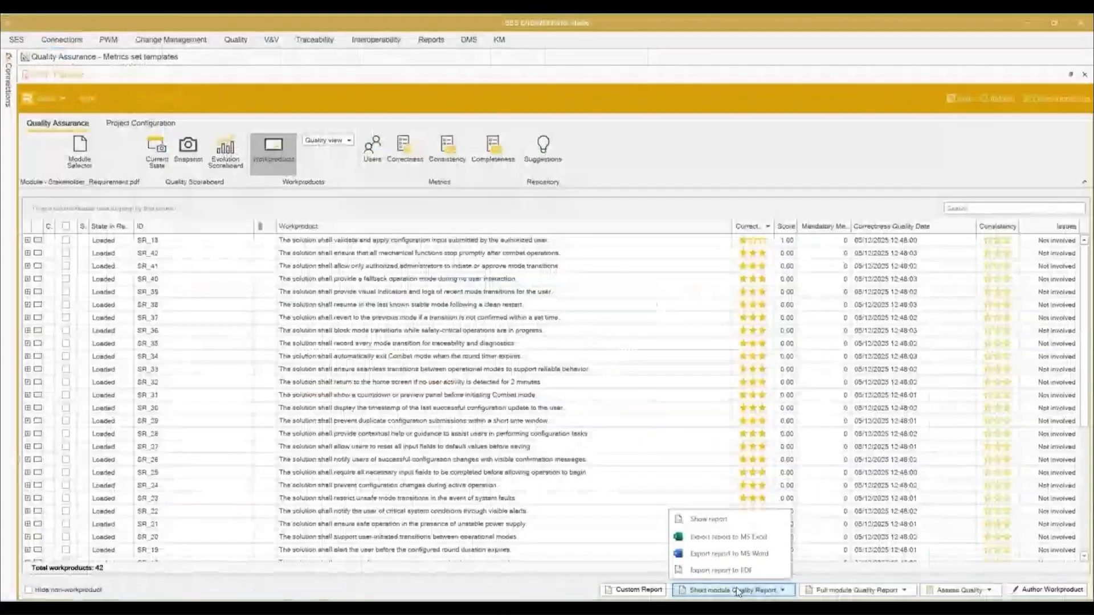
Step: Export the short module quality report to MS Excel and open the exported file
left_click(739, 538)
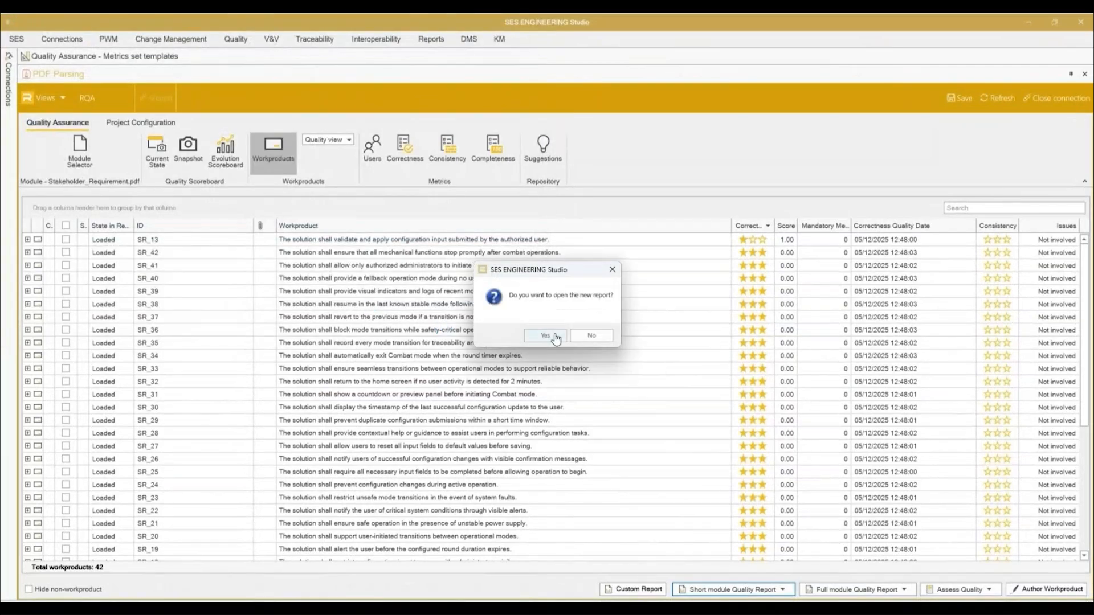
left_click(557, 334)
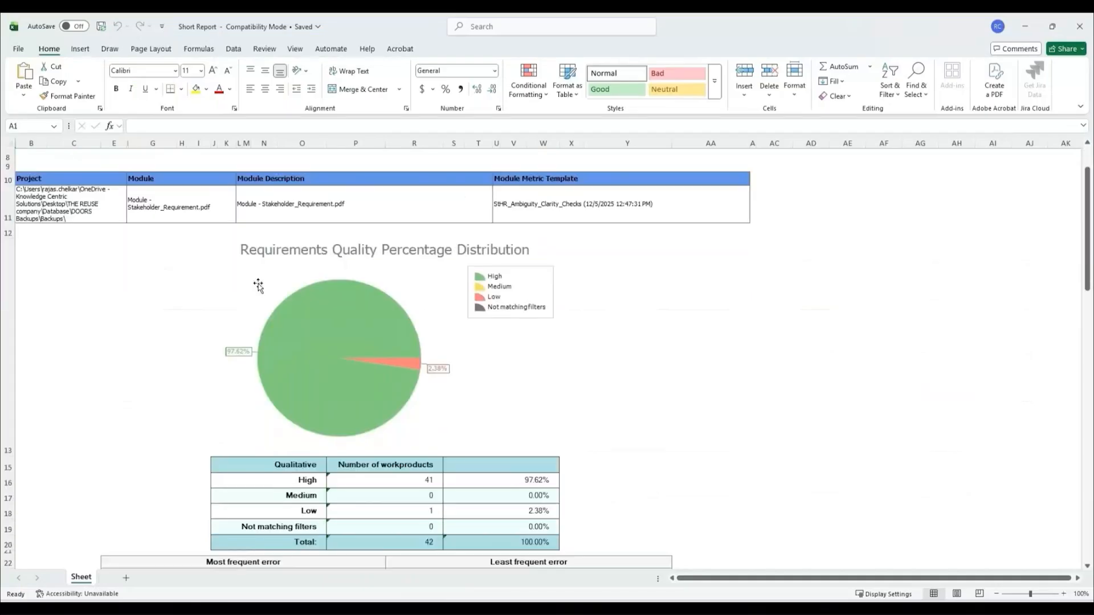
Step: Review the exported Short Report from the quality percentage distribution down to the per-metric results chart
scroll(400, 307, "down", 5)
scroll(403, 378, "down", 15)
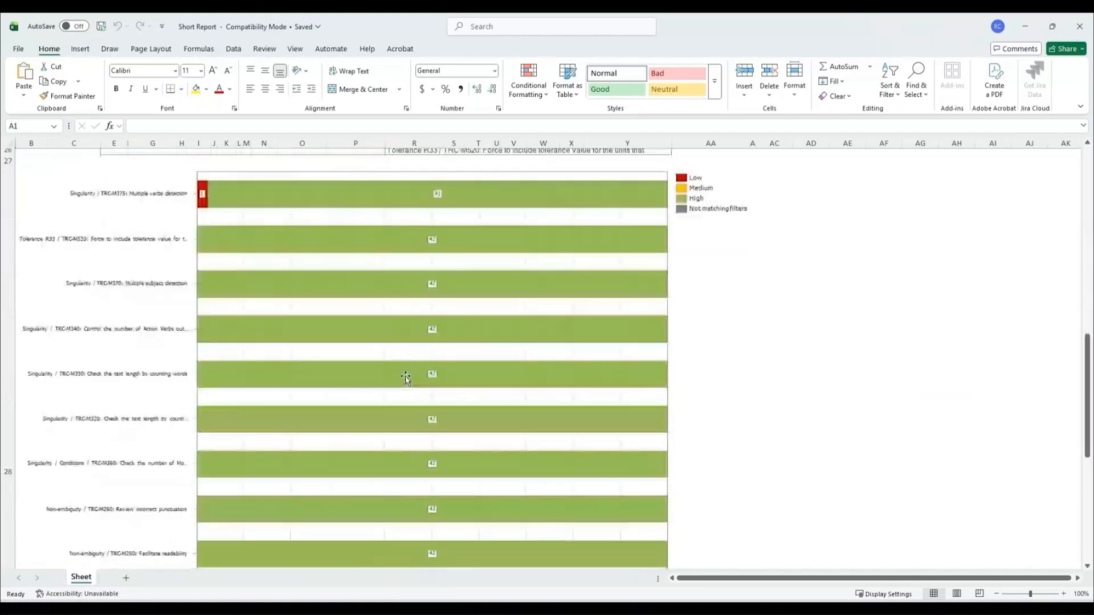
scroll(404, 376, "down", 1)
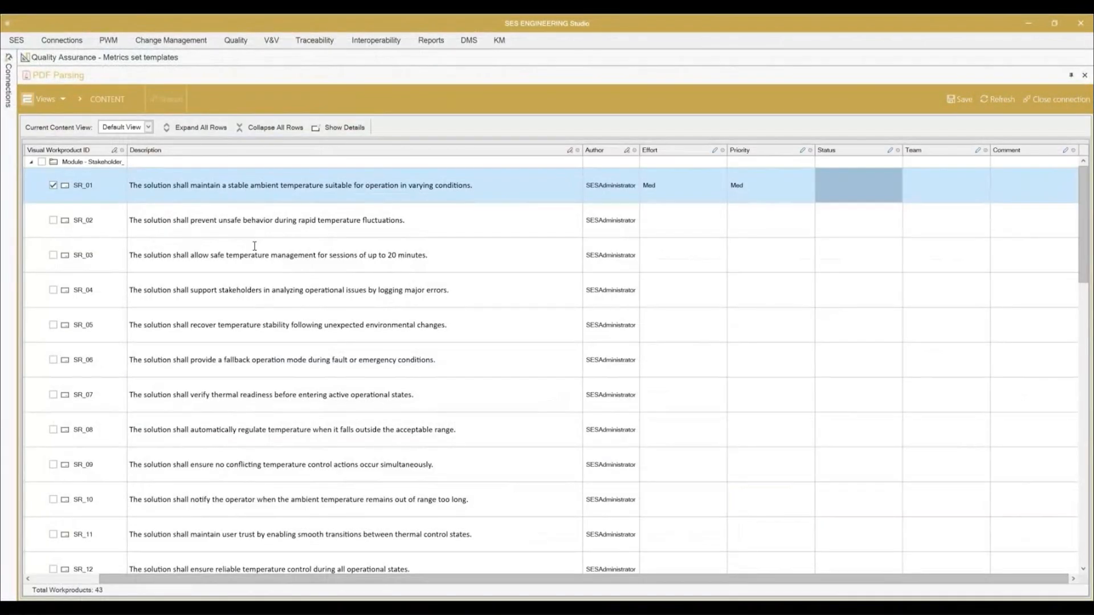
Step: In SES ENGINEERING Studio's content view, select requirement SR_13 and set its priority to High and its status to "To be discussed"
scroll(137, 307, "down", 3)
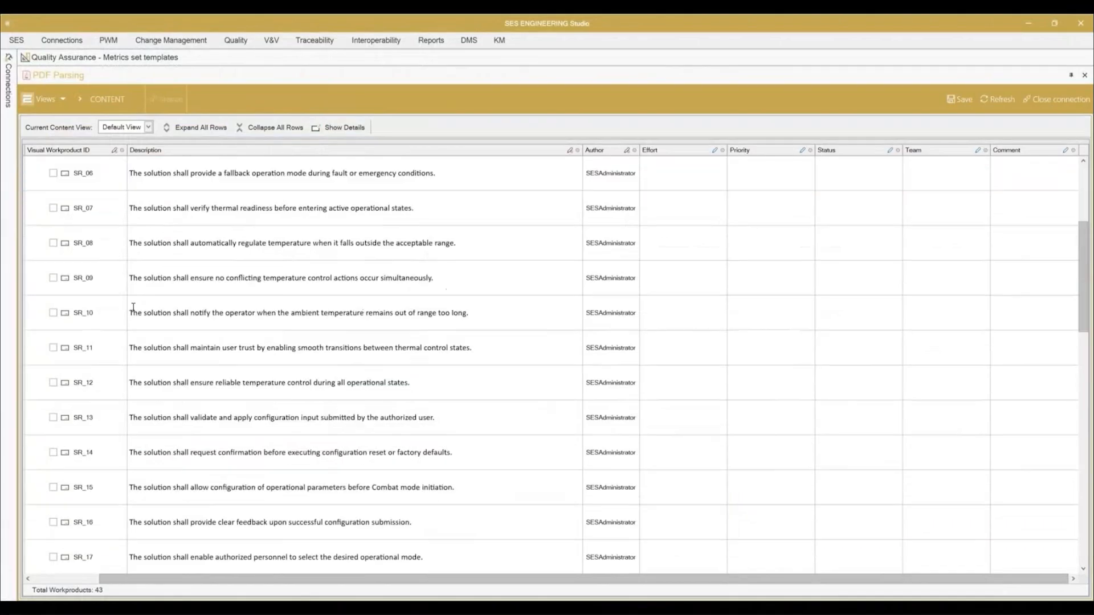
left_click(53, 417)
left_click(774, 418)
left_click(809, 417)
left_click(752, 466)
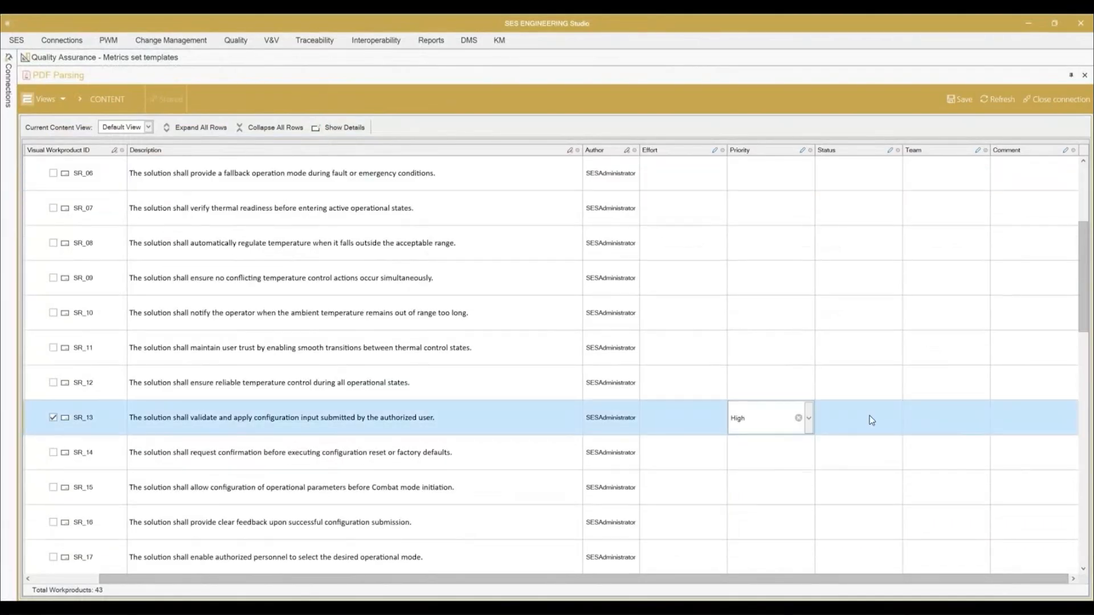
left_click(872, 421)
left_click(896, 418)
left_click(879, 468)
Step: Fill in the team of SR_13 as "Engine" and add a comment that the requirement is not good
left_click(956, 418)
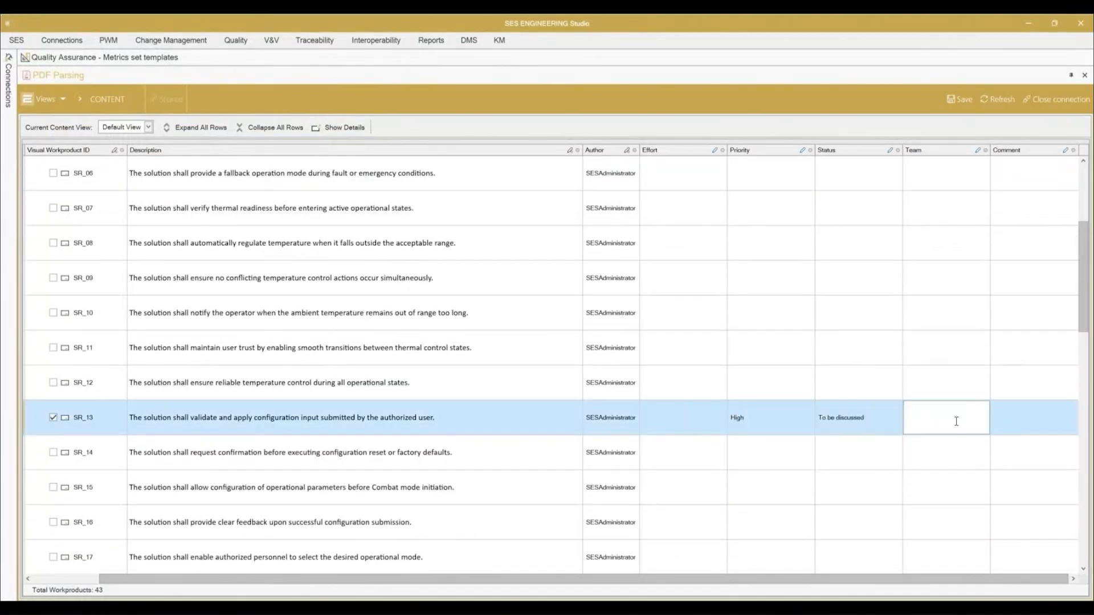
type("Engineering")
left_click(1016, 418)
type("To be")
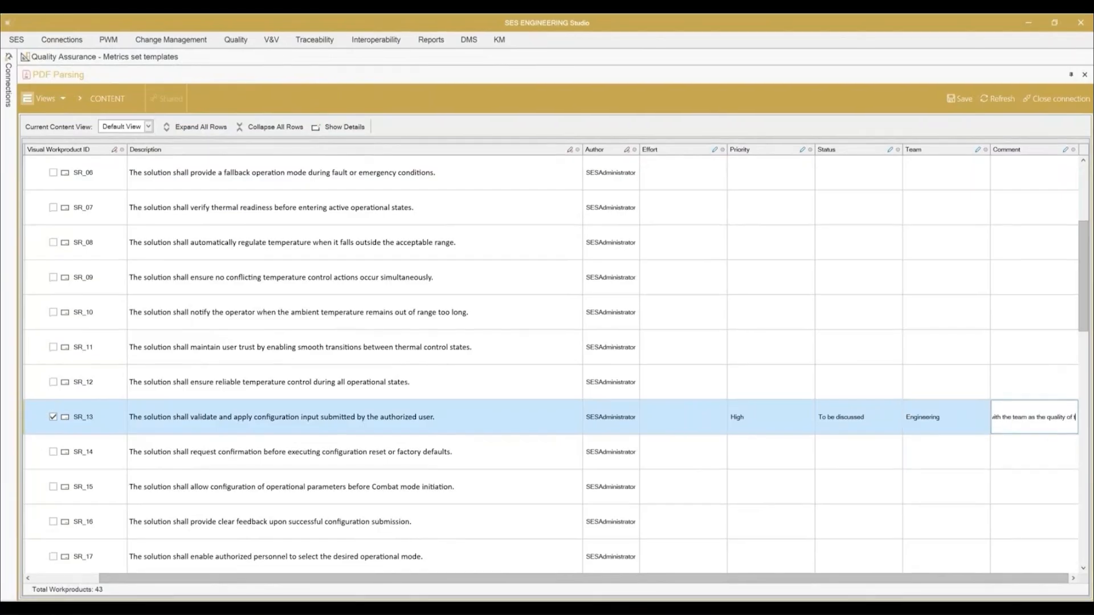
type("he requirement is not good")
left_click(937, 451)
Step: Set the effort of SR_13 to "Med" and save the attribute changes in the PDF Parsing project
left_click(686, 419)
type("Med")
key("Tab")
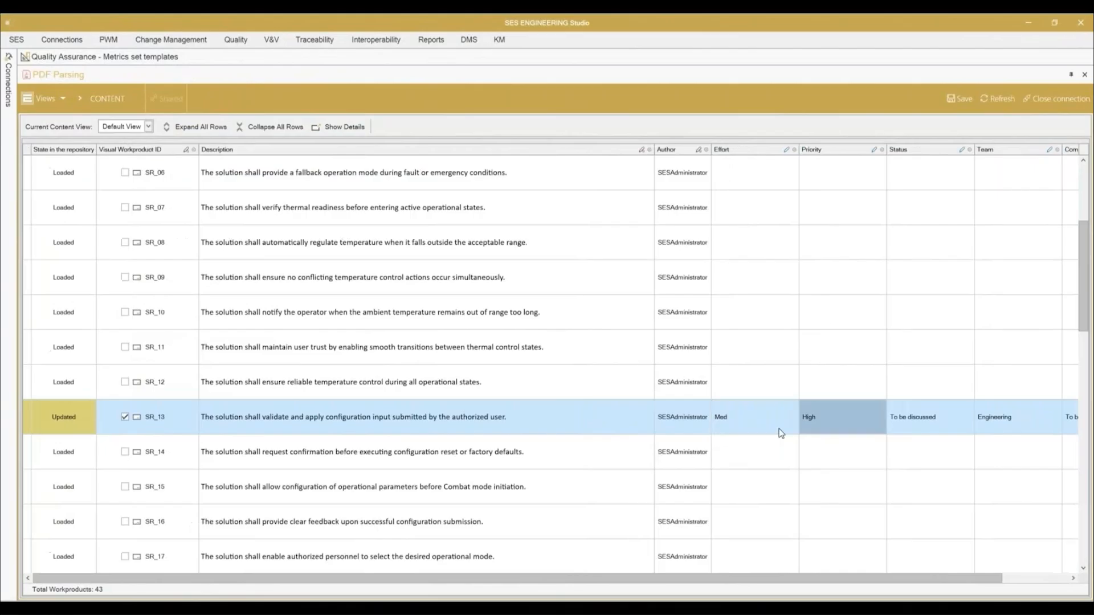
left_click(960, 98)
left_click(559, 337)
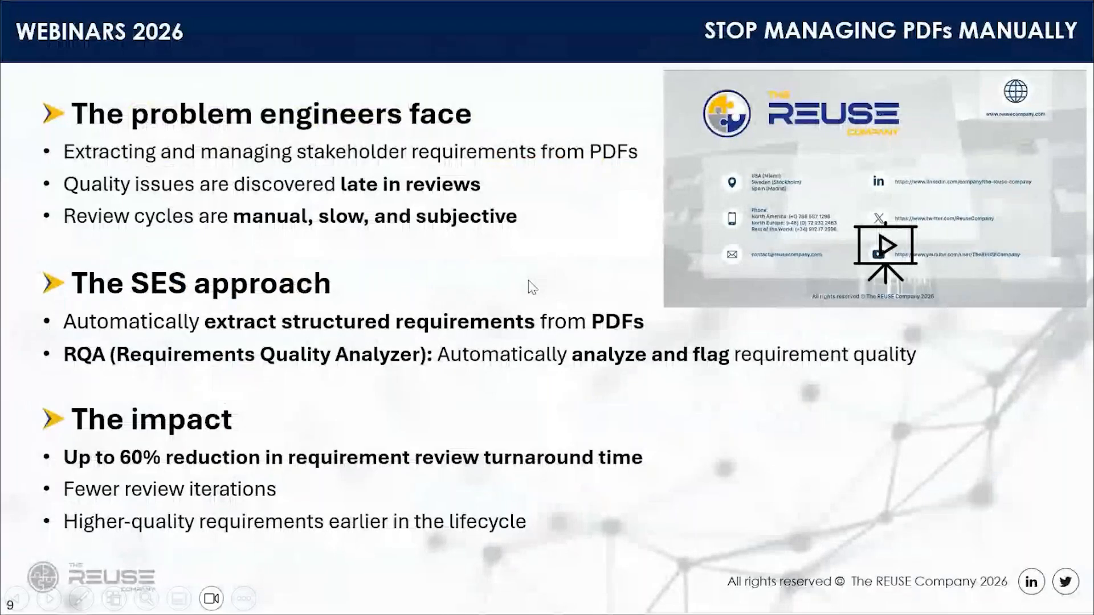
key("Right")
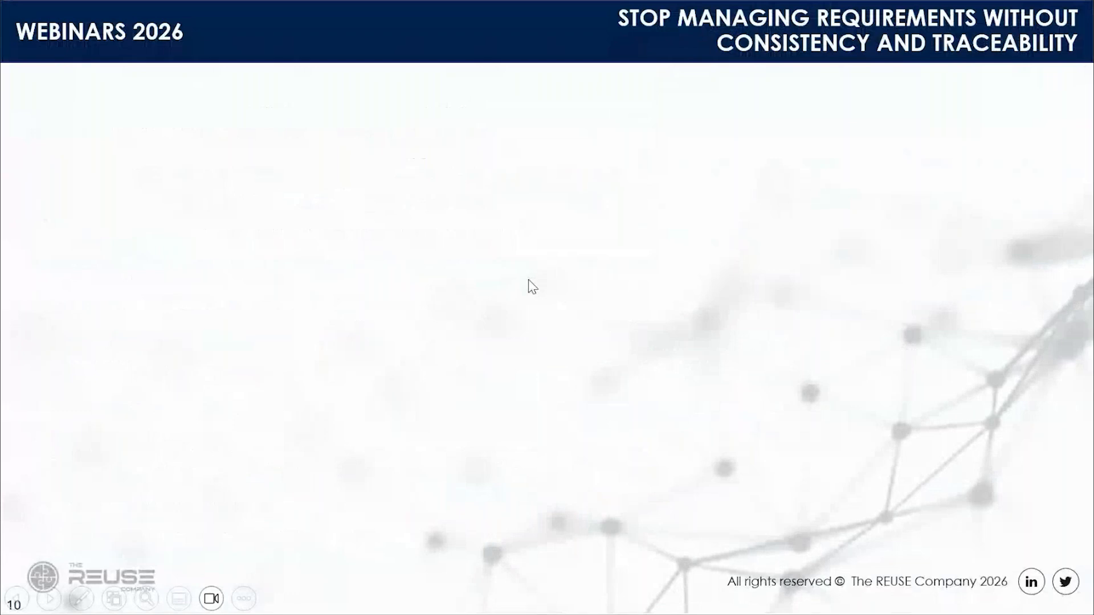
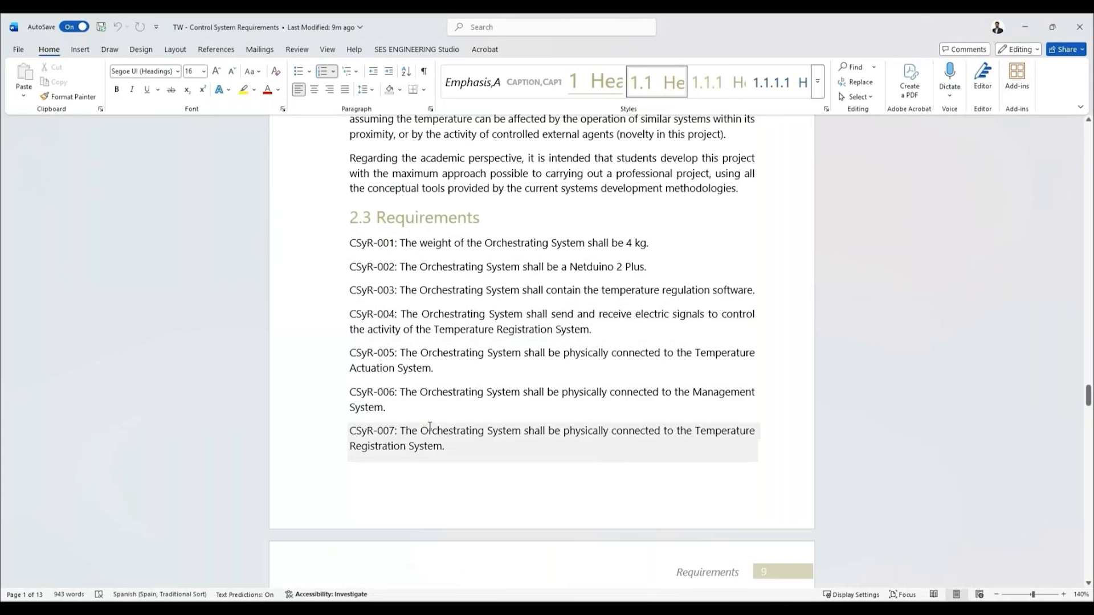
Step: In Word's "TW - Control System Requirements" document, review the requirements of section 2.3 and start configuring its connection to SES ENGINEERING Studio
scroll(428, 429, "down", 5)
scroll(427, 429, "down", 4)
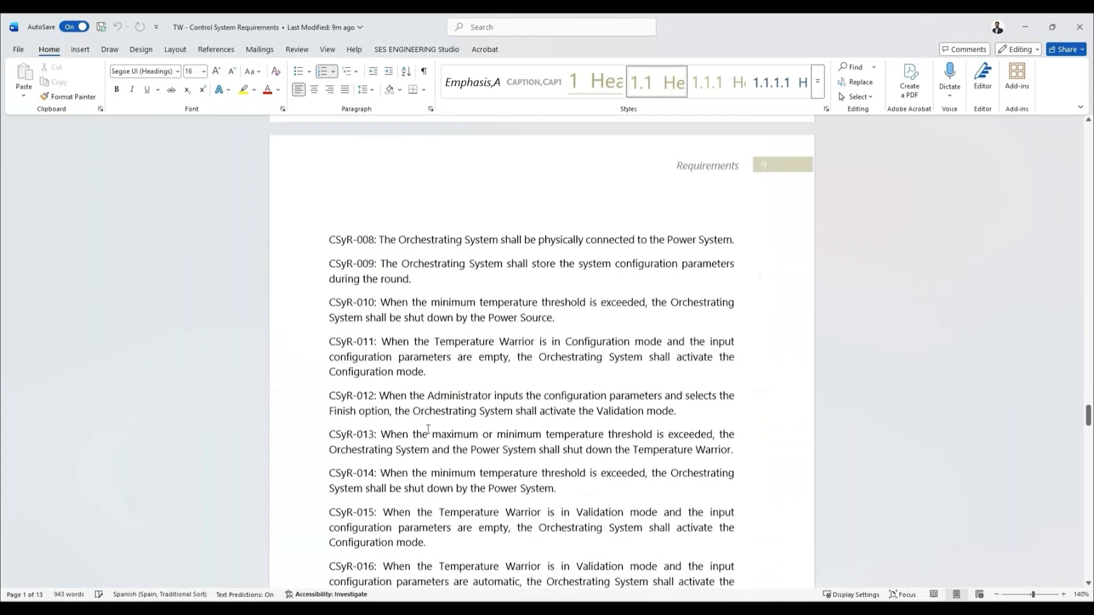
scroll(428, 429, "down", 3)
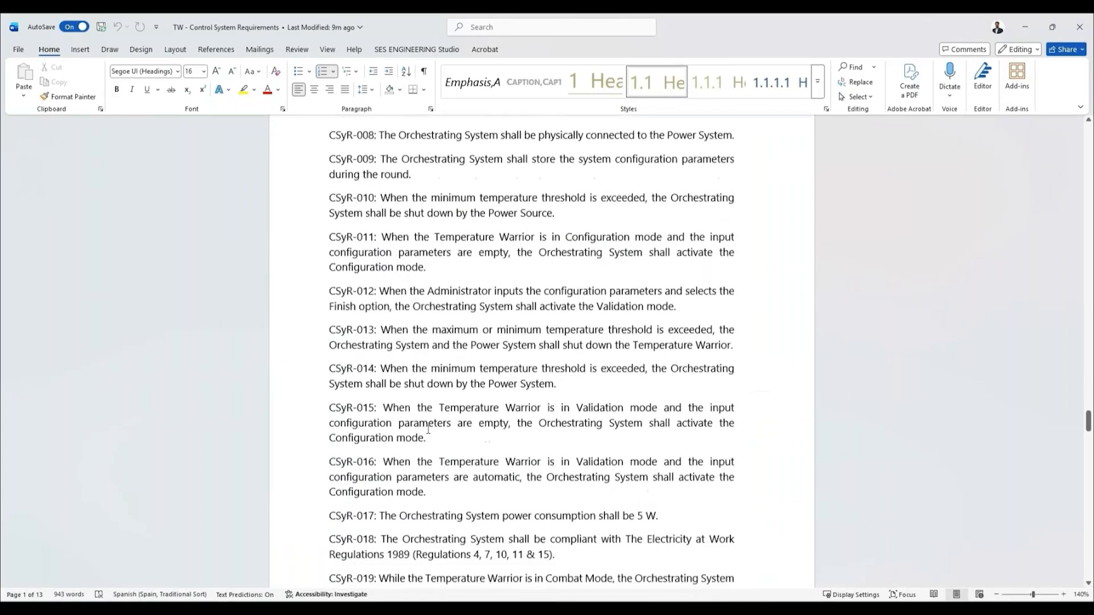
scroll(428, 429, "down", 7)
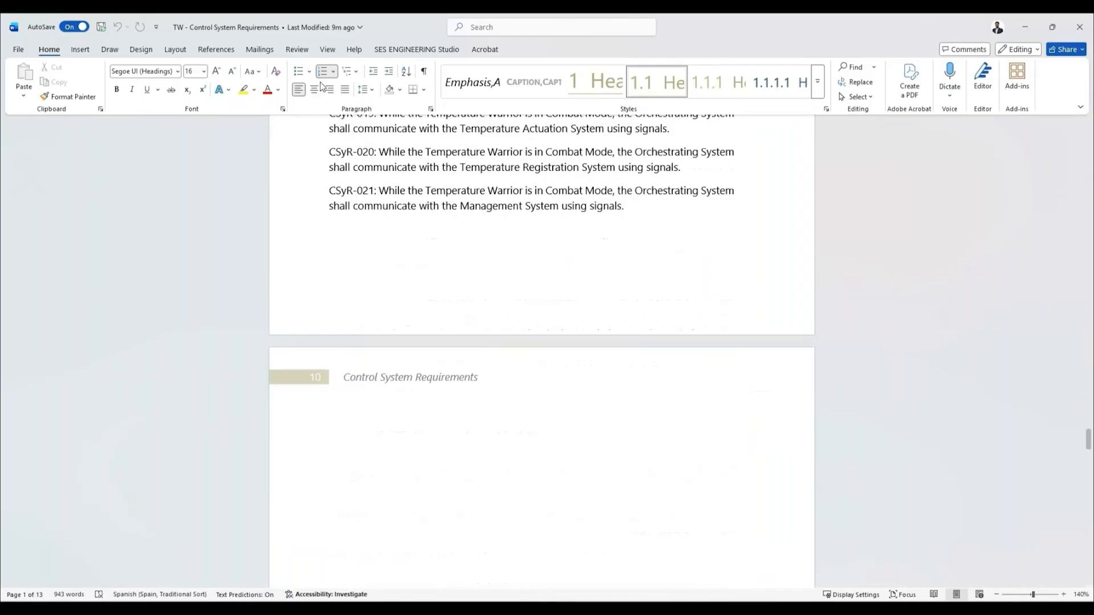
left_click(415, 50)
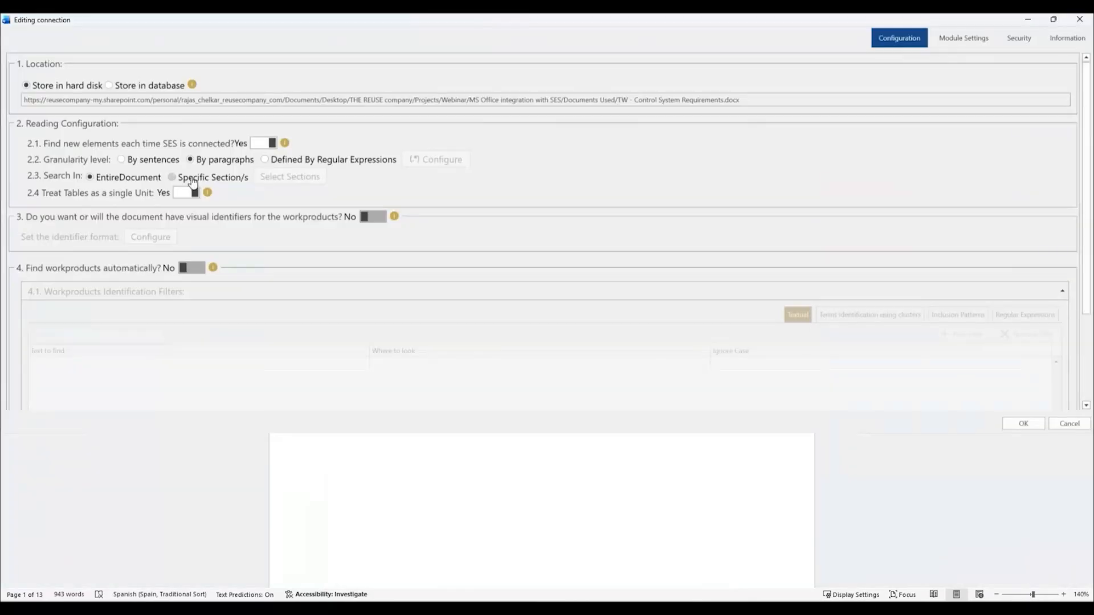
left_click(190, 178)
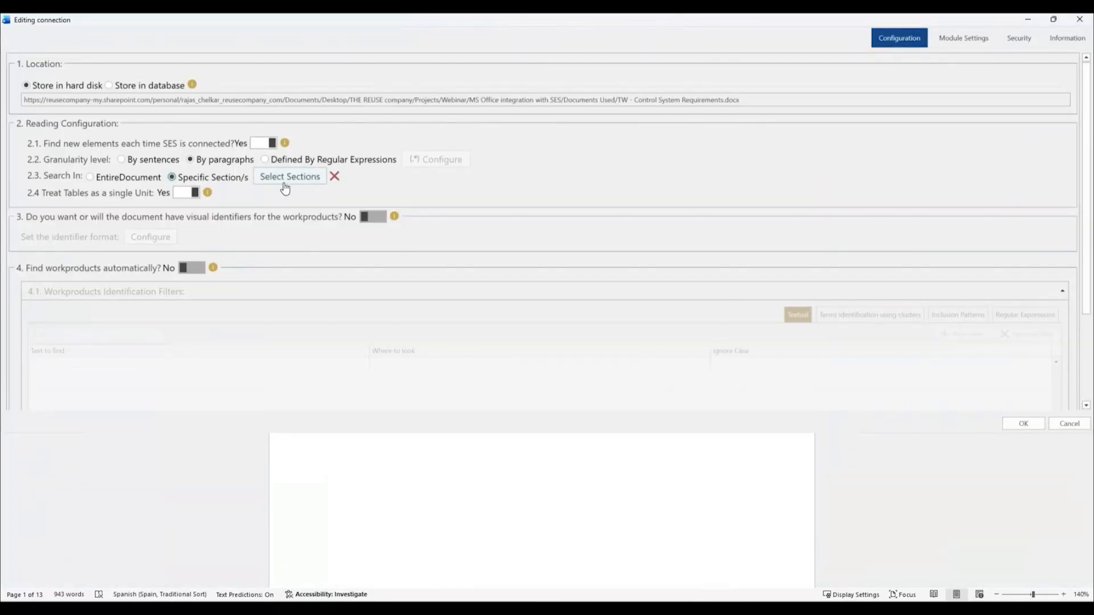
Step: Restrict the connection's search to the Requirements subsection of the document
left_click(284, 183)
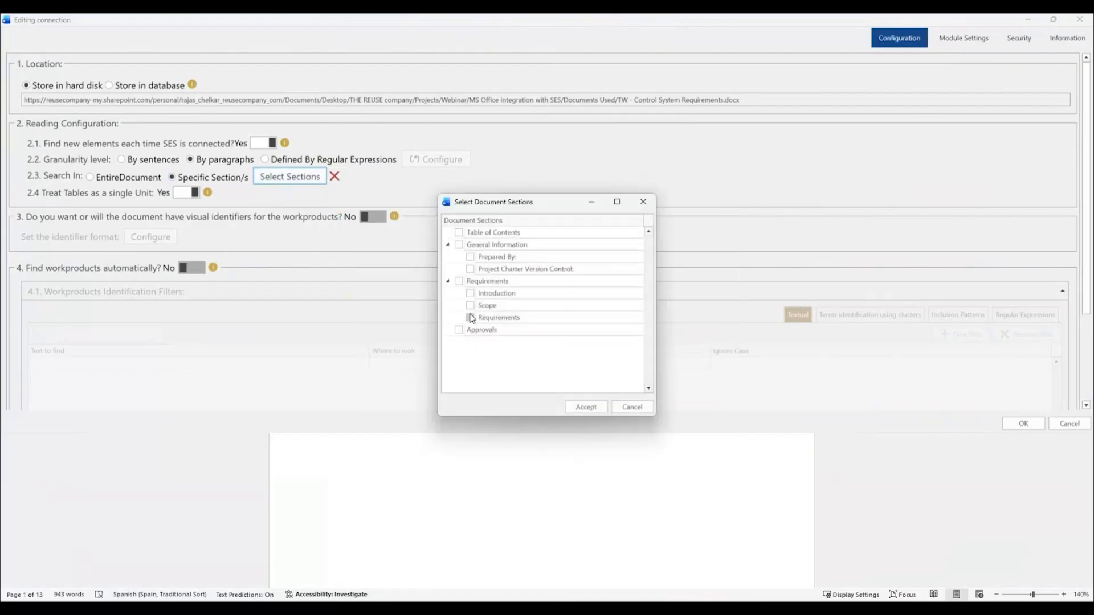
left_click(471, 318)
left_click(580, 408)
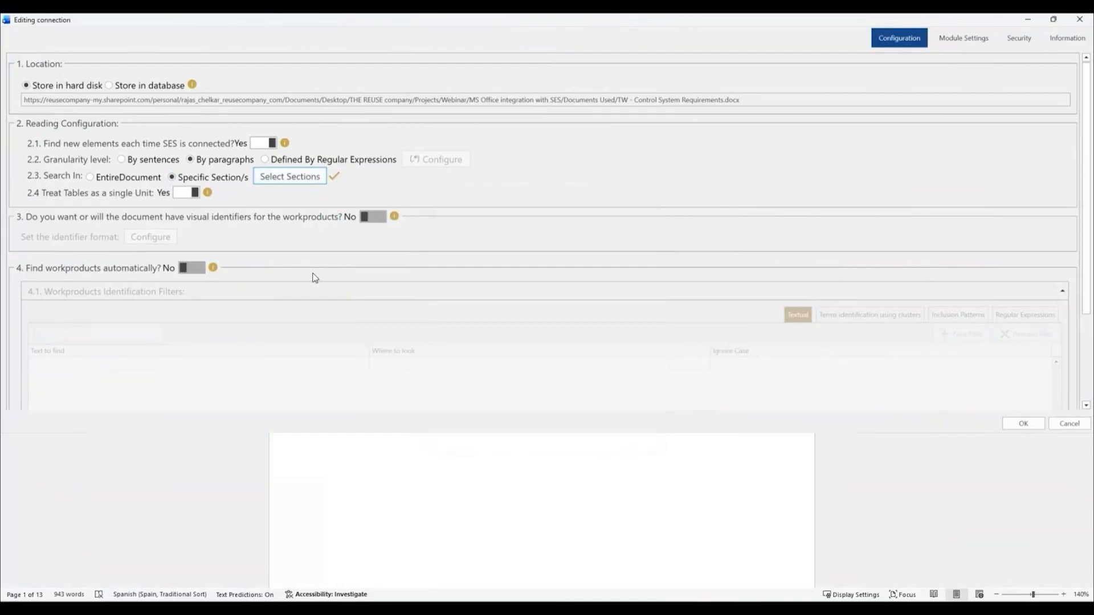
Step: Enable visual workproduct identifiers with the prefix "CSyR-", test the format against the document and accept it
left_click(371, 218)
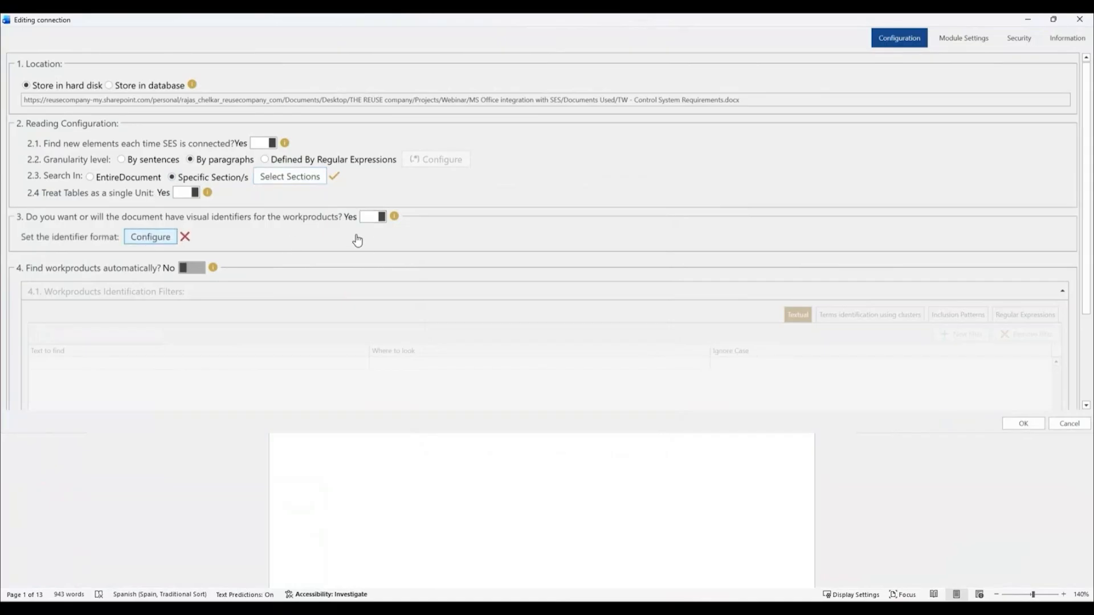
type("CS")
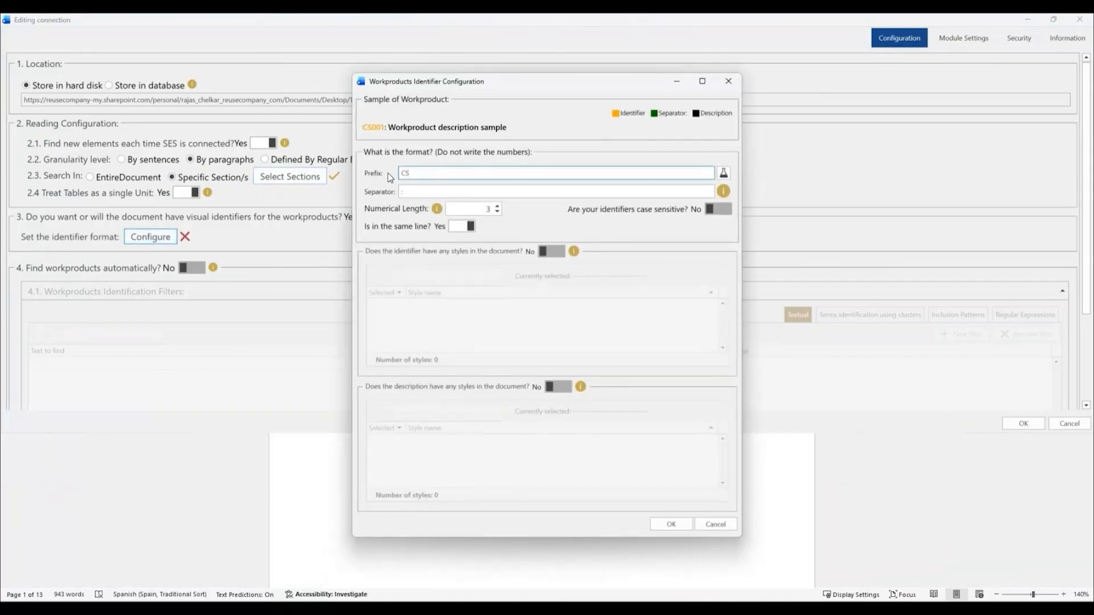
type("yR-")
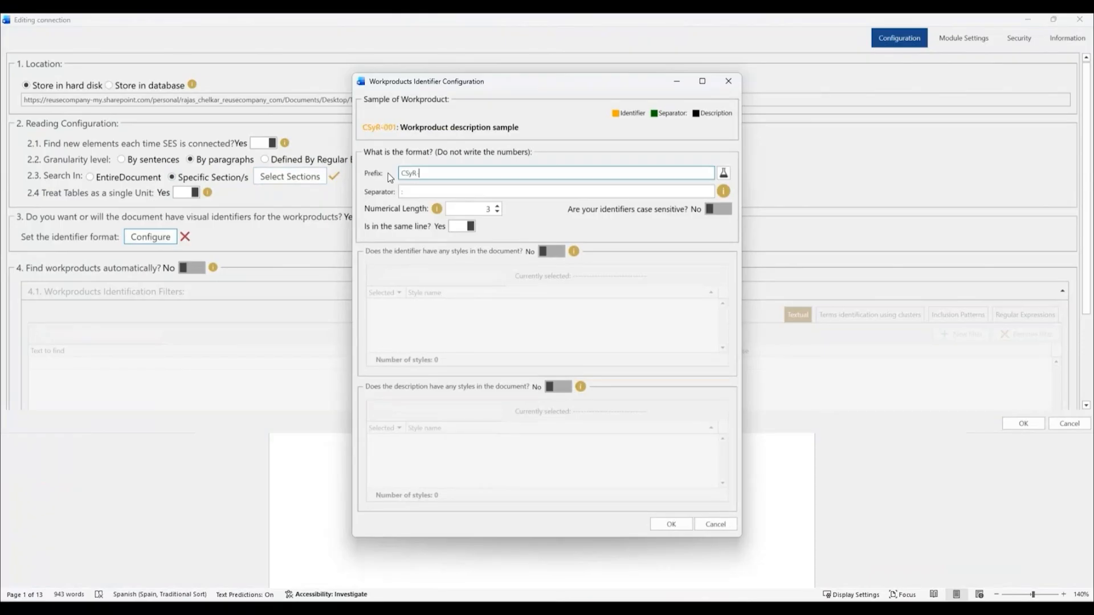
left_click(724, 173)
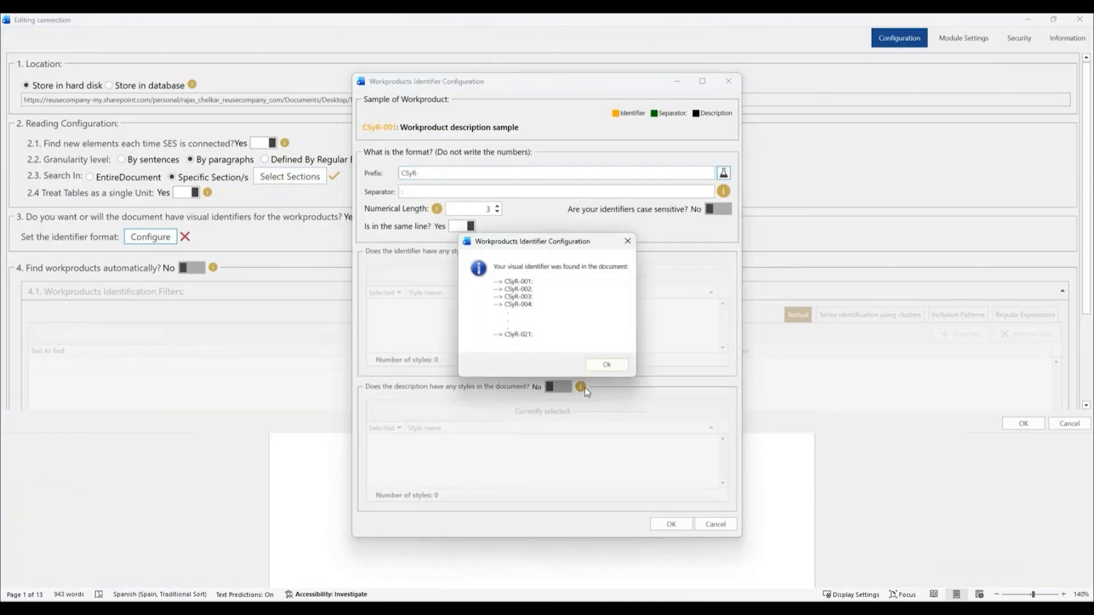
left_click(604, 365)
left_click(672, 524)
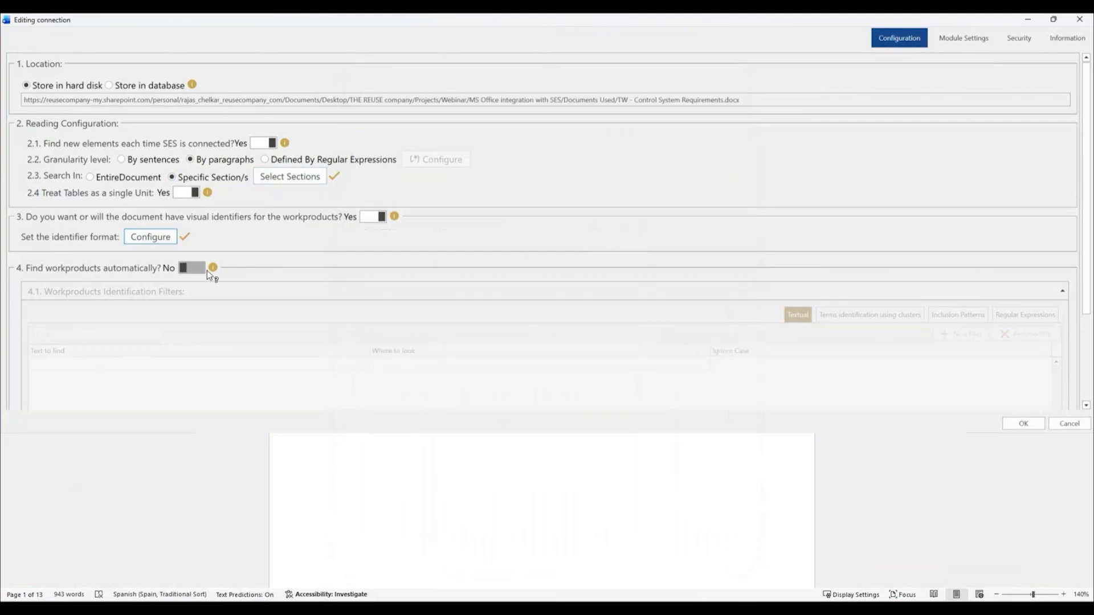
Step: Turn on automatic workproduct finding and enter "sha" as the text to find in a textual identification filter
left_click(194, 268)
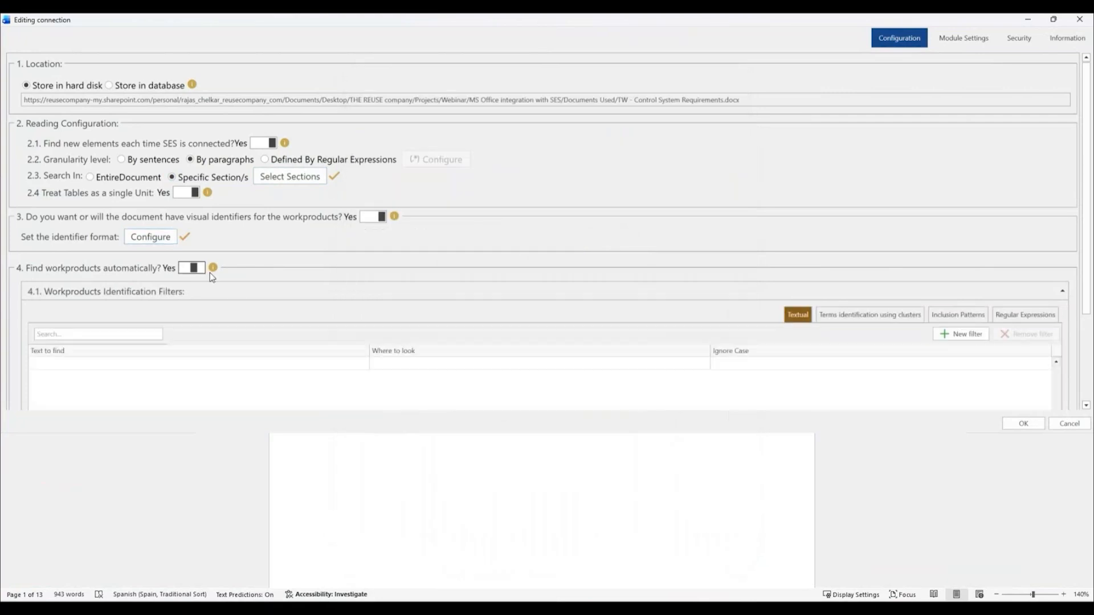
left_click(107, 362)
left_click(91, 309)
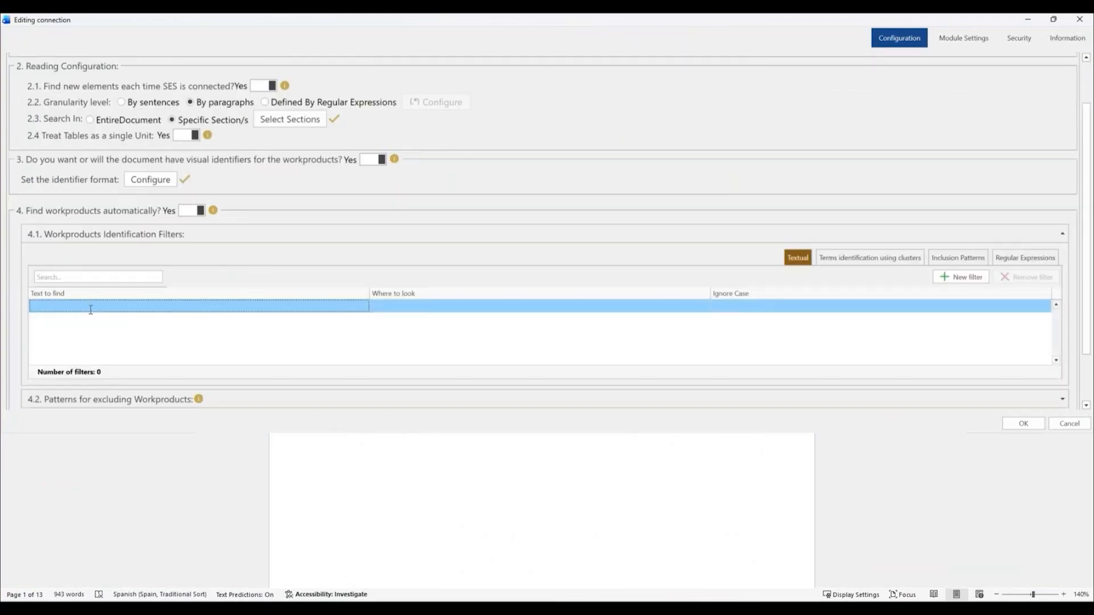
type("shall")
Step: Name the connection "[Webinar]: Control System Requirements" and confirm it to load the document's requirements
left_click(1067, 37)
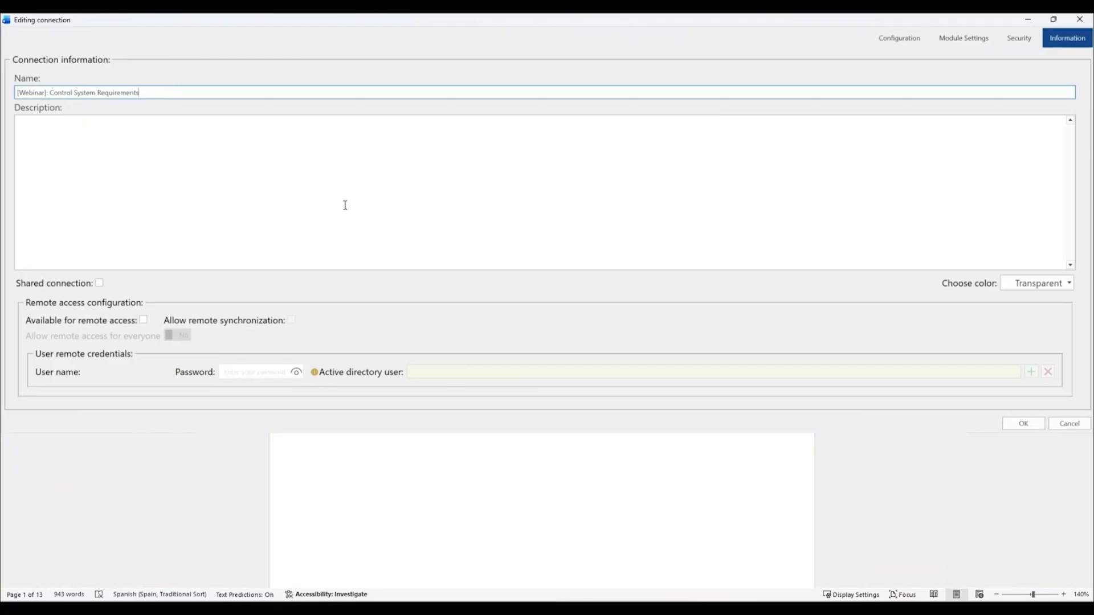
left_click(1026, 426)
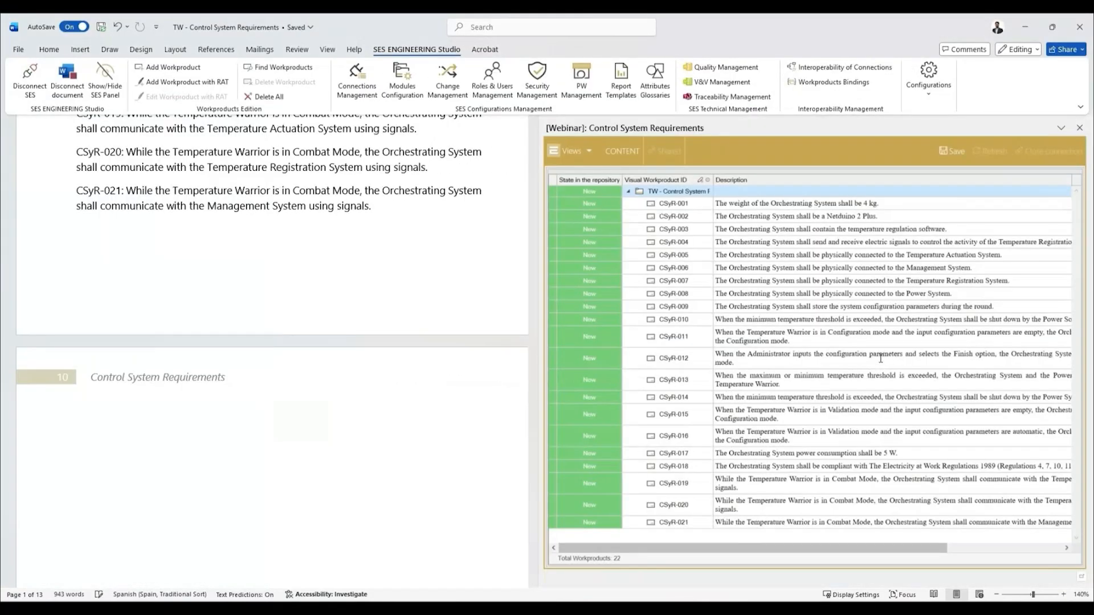
left_click(1027, 289)
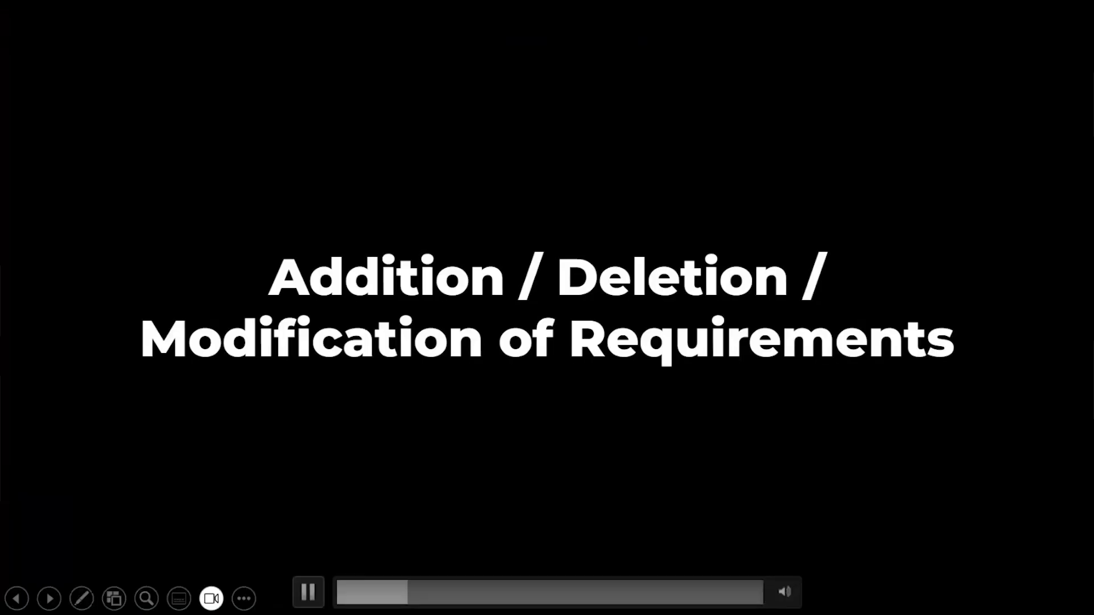
left_click(306, 594)
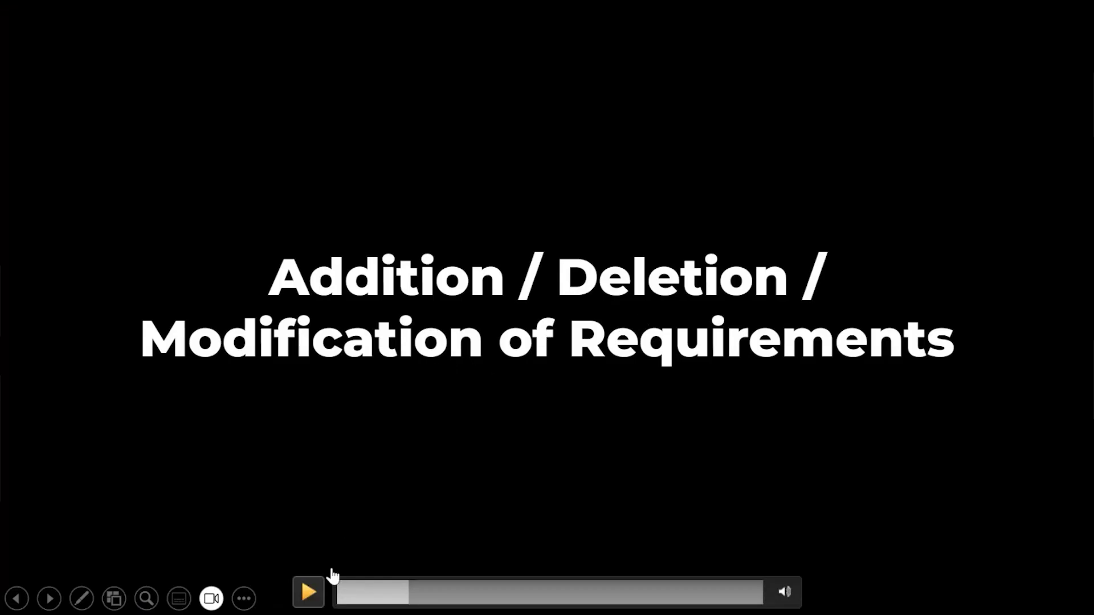
left_click(312, 596)
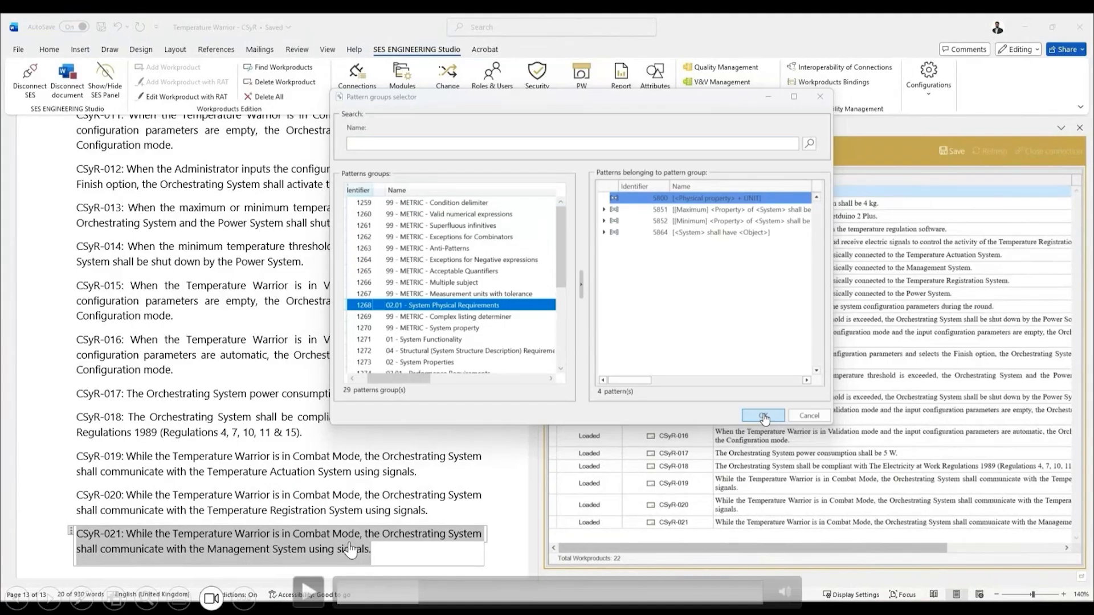
left_click(310, 591)
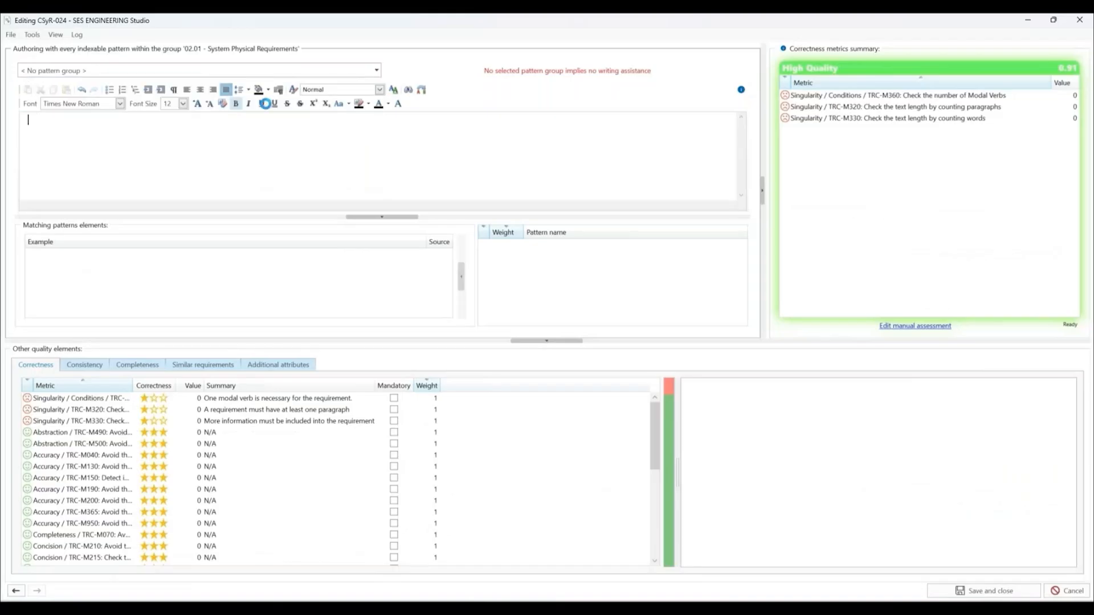
Step: For new requirement CSyR-024, choose the pattern "[Maximum] <Property> of <System> shall be [<Operator>] NUMBER UNIT" and begin its text with "The weight of"
left_click(543, 71)
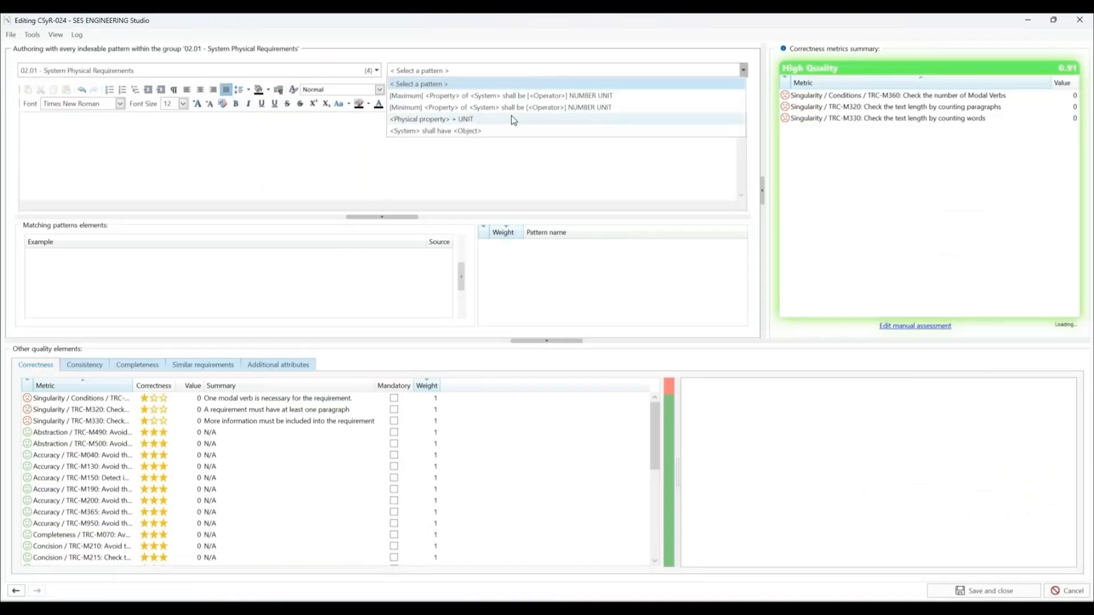
left_click(514, 98)
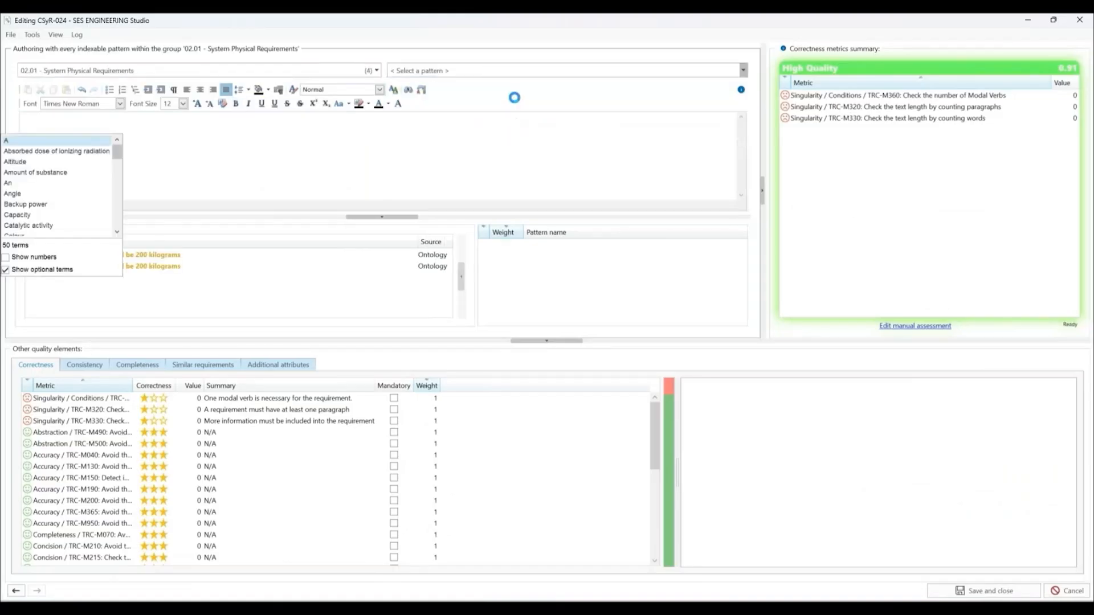
type("Th")
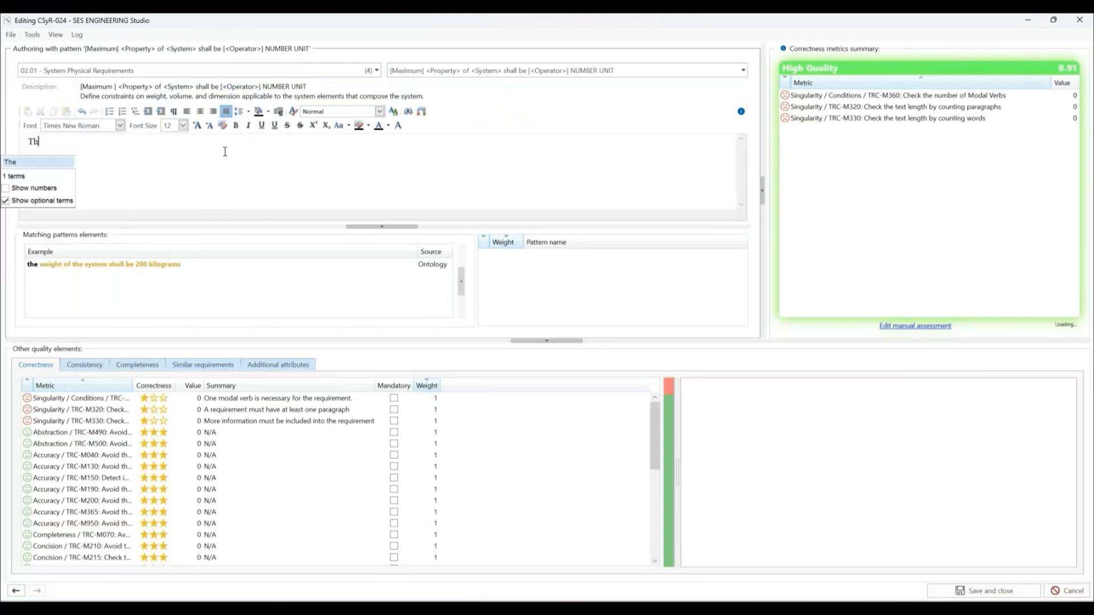
type("e weight ")
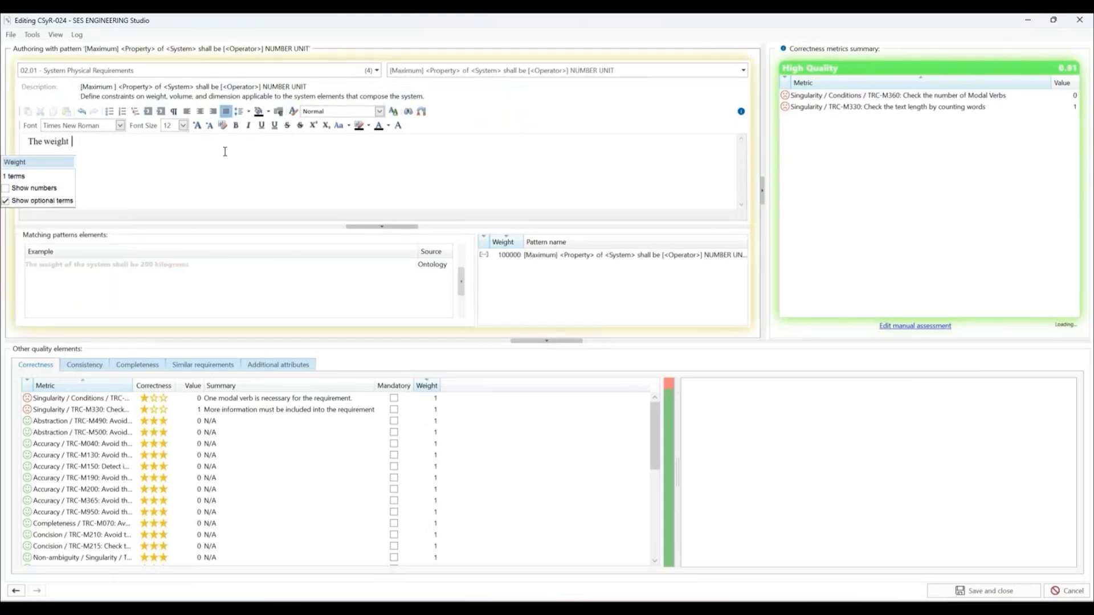
type("of")
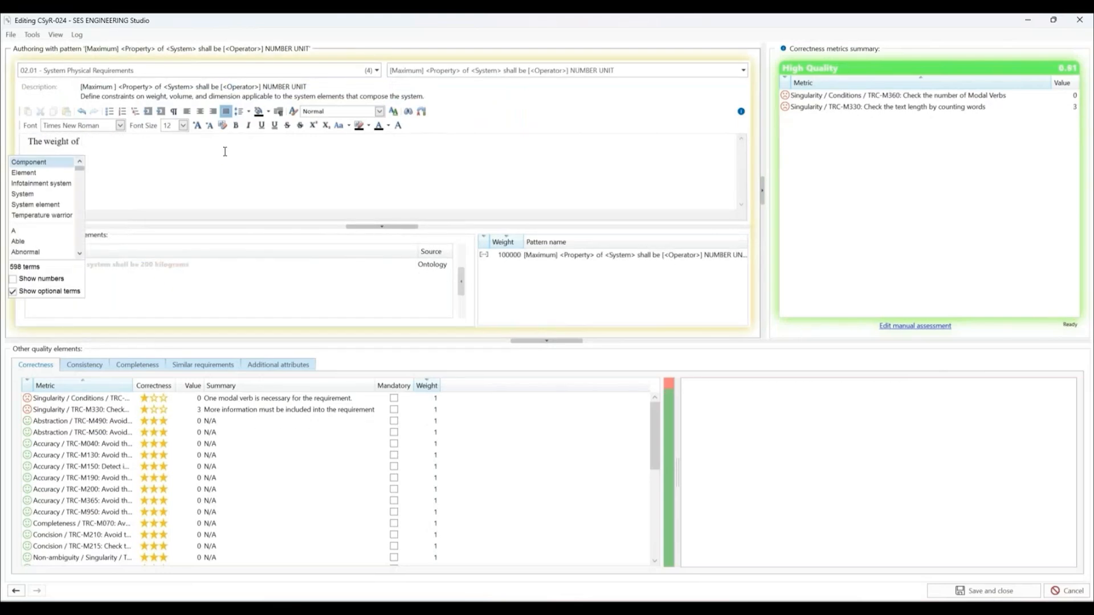
Step: Complete the CSyR-024 text with "temperature warrior shall be 20 kilogram", using suggested terms for the system and verb, and save the requirement
key("Down")
key("Down")
key("Down")
key("Down")
key("Down")
key("Return")
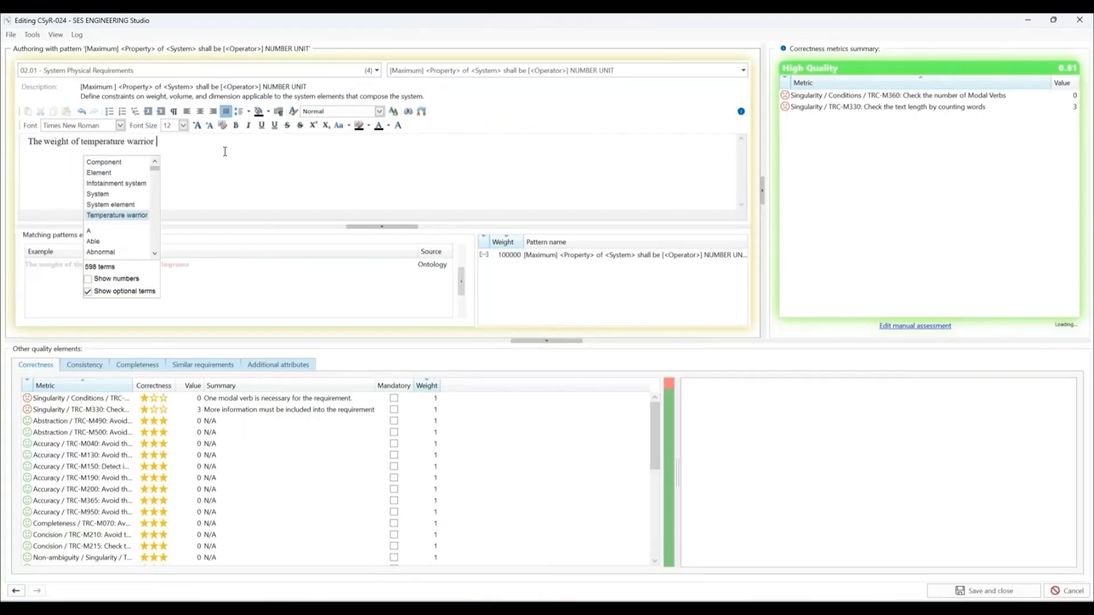
key("Return")
key("Return")
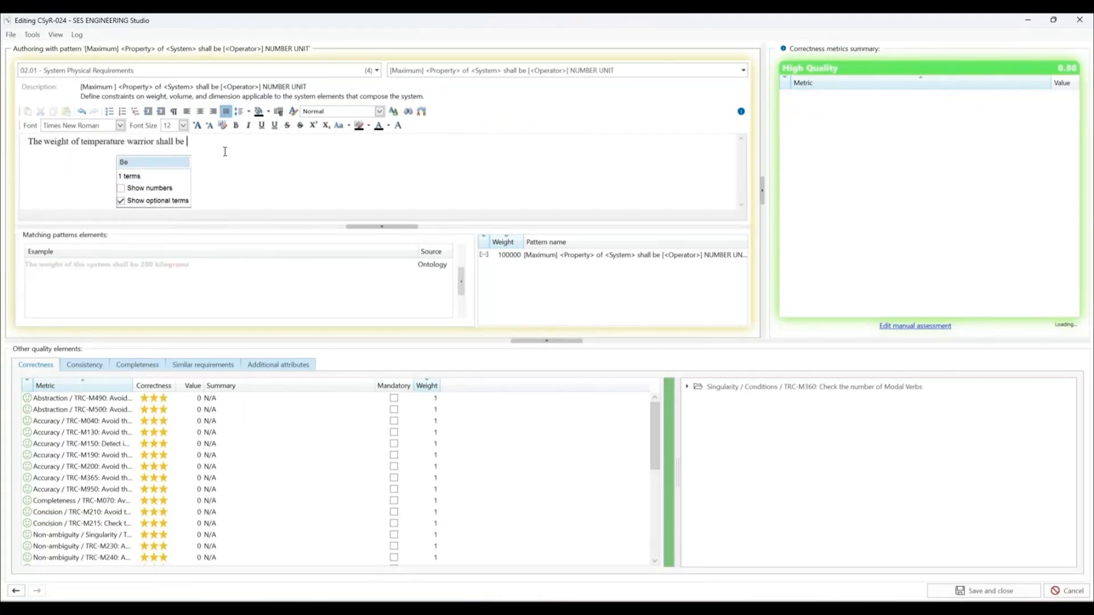
type("20")
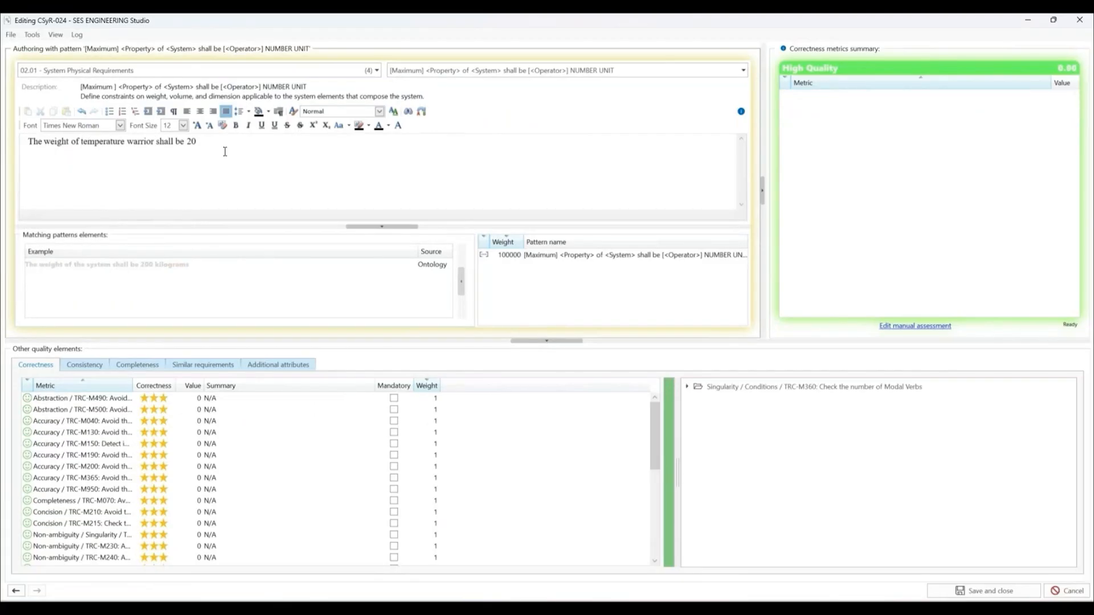
type(" k")
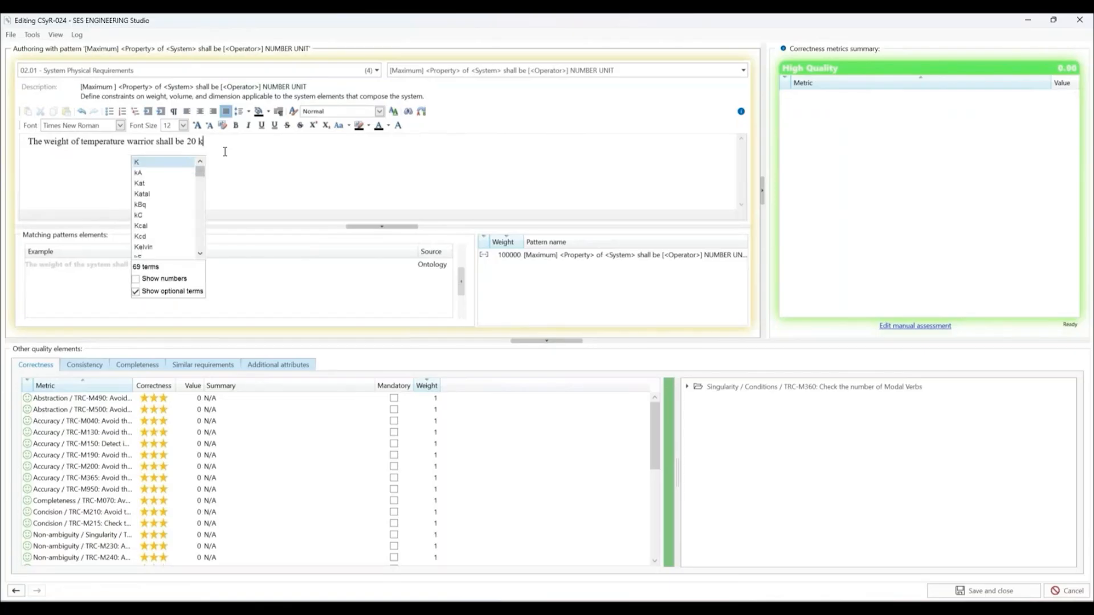
type("ilo")
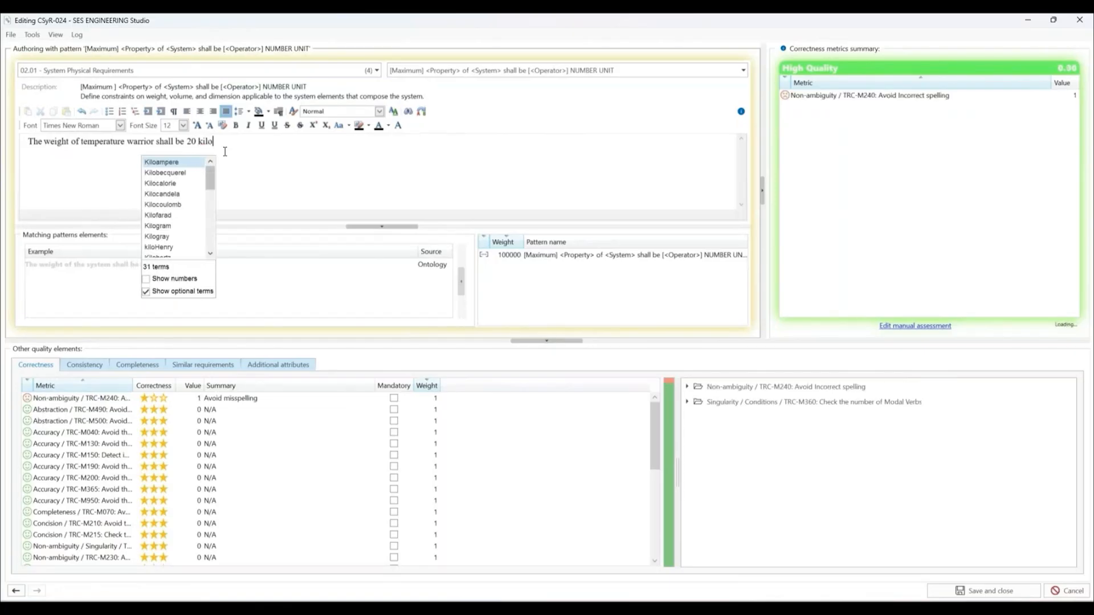
type("gram")
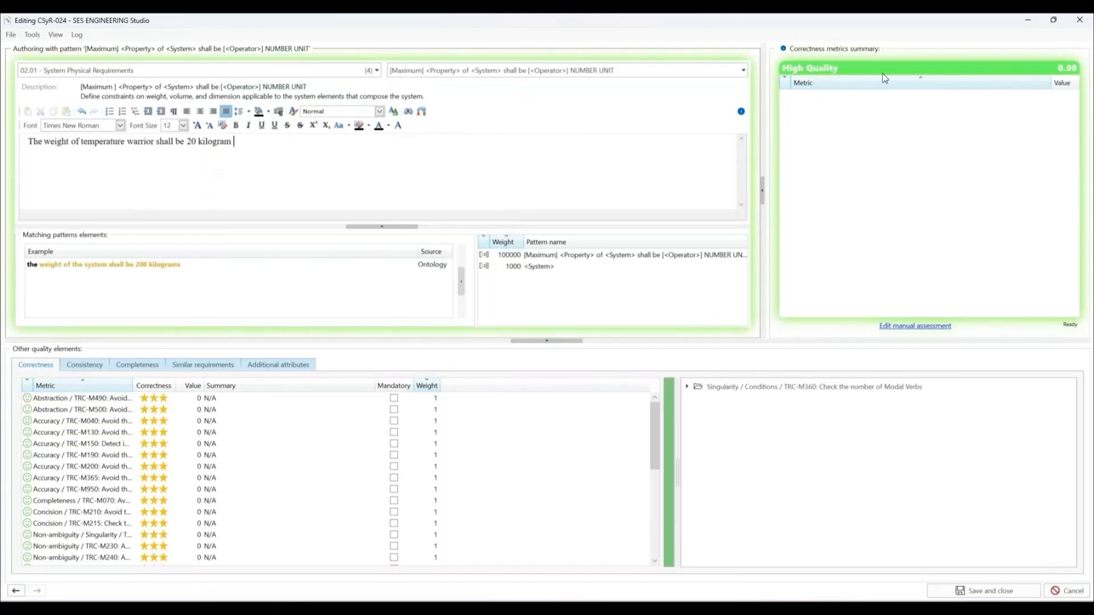
left_click(985, 591)
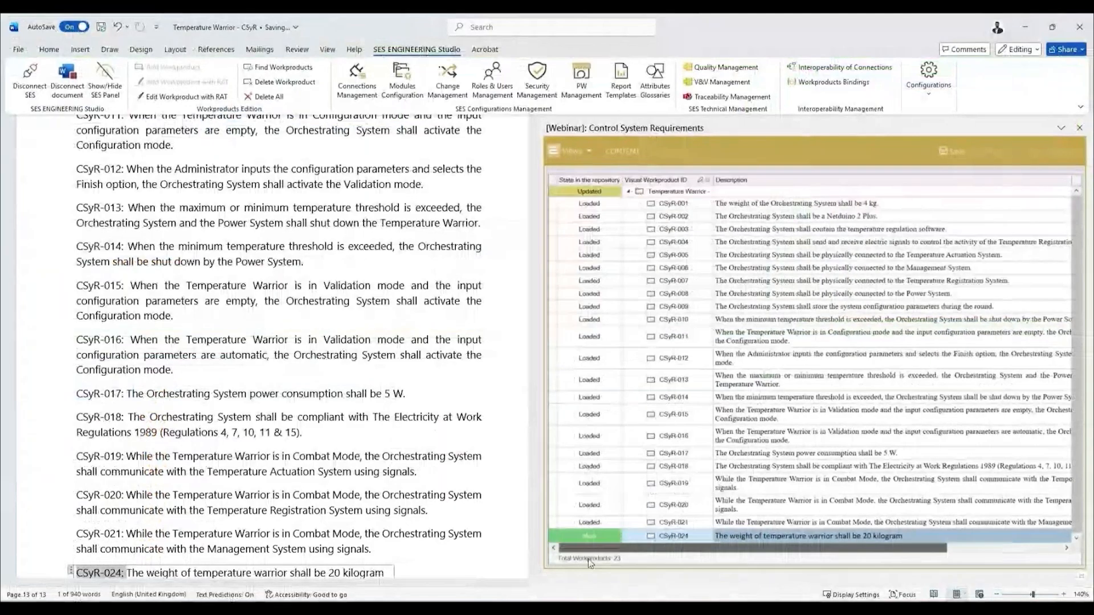
Step: Look through the document's requirements from CSyR-024 onward across the following pages
scroll(98, 508, "down", 2)
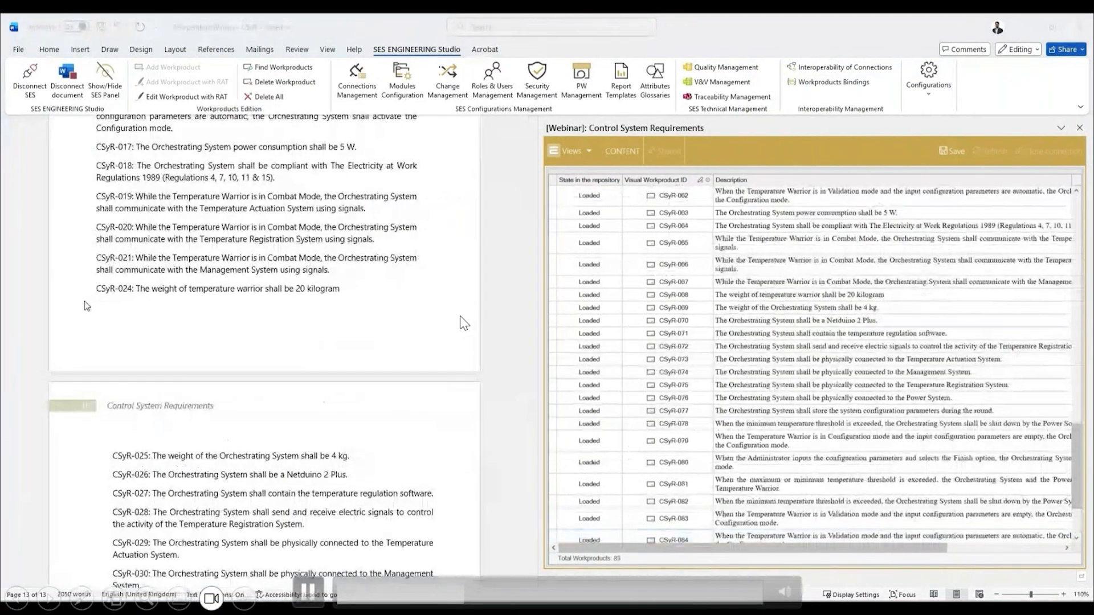
scroll(371, 388, "down", 3)
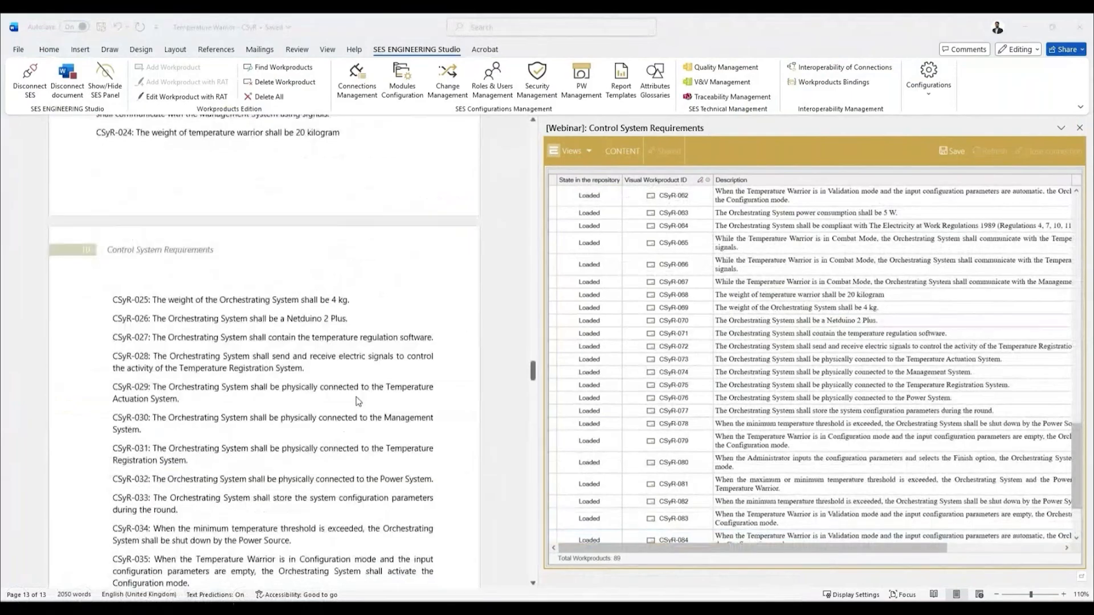
scroll(358, 401, "down", 20)
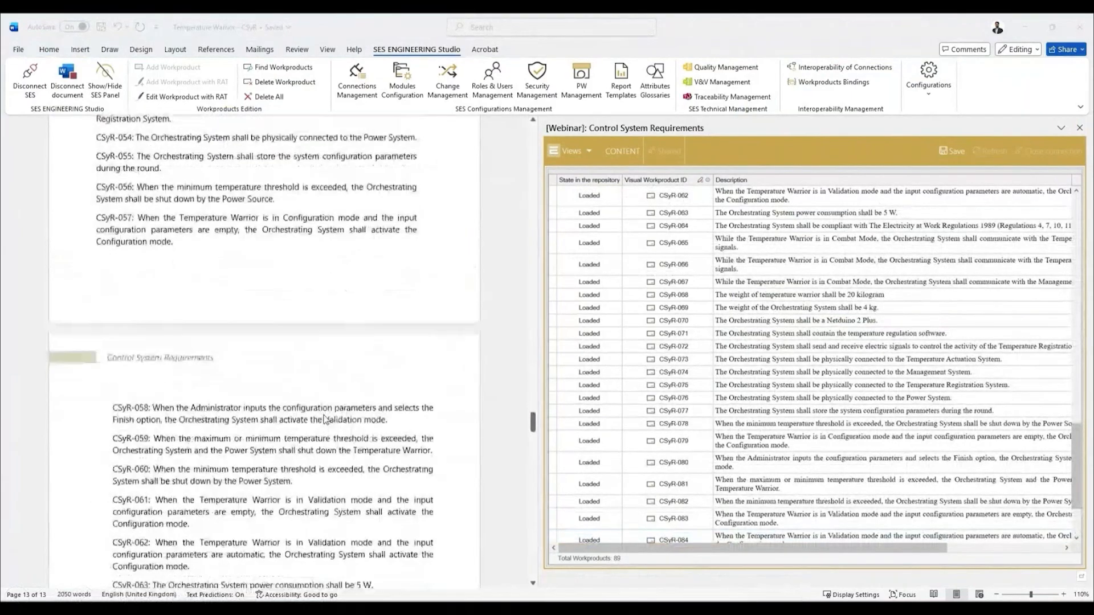
Step: In requirement CSyR-079, replace the final mode name so the description ends with "shall activate the Operation mode"
scroll(324, 420, "down", 5)
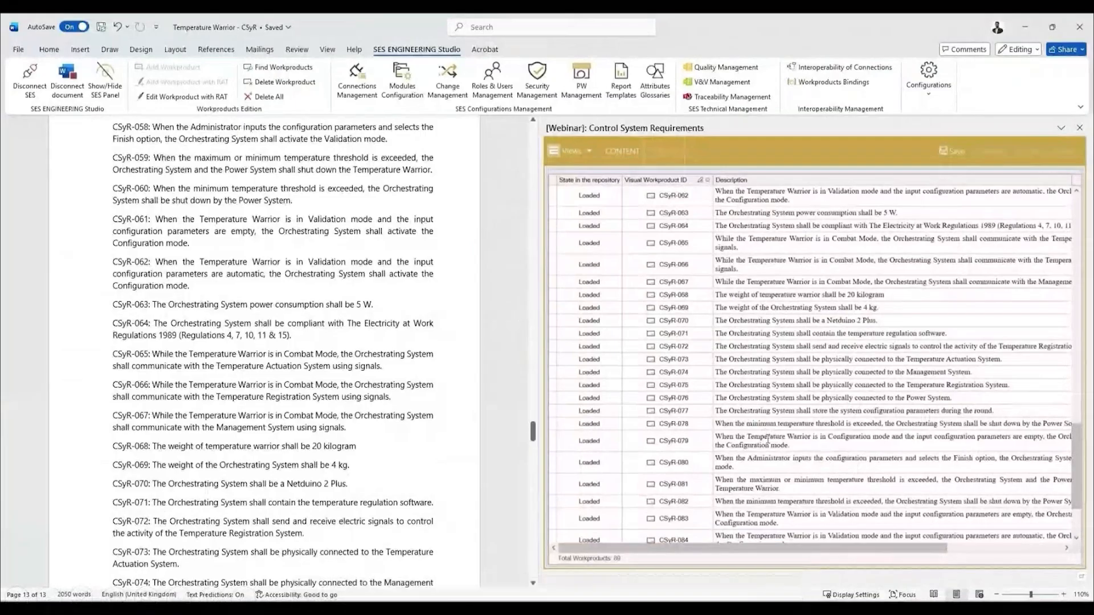
left_click(764, 437)
left_click(765, 437)
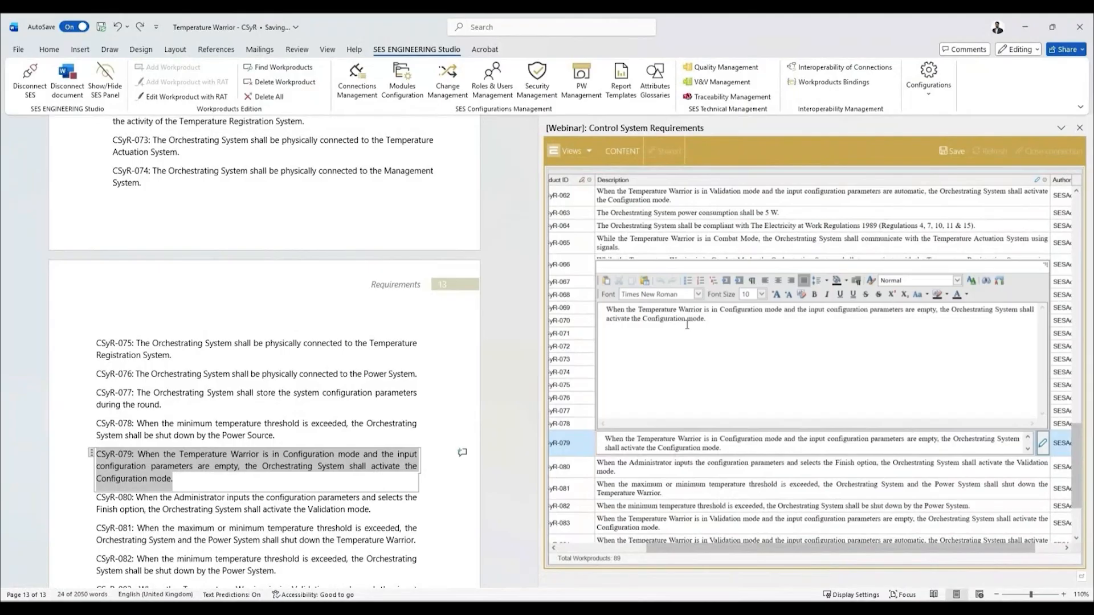
key("BackSpace")
key("BackSpace")
key("BackSpace")
key("BackSpace")
key("BackSpace")
key("BackSpace")
key("BackSpace")
key("BackSpace")
type("Operation")
left_click(865, 463)
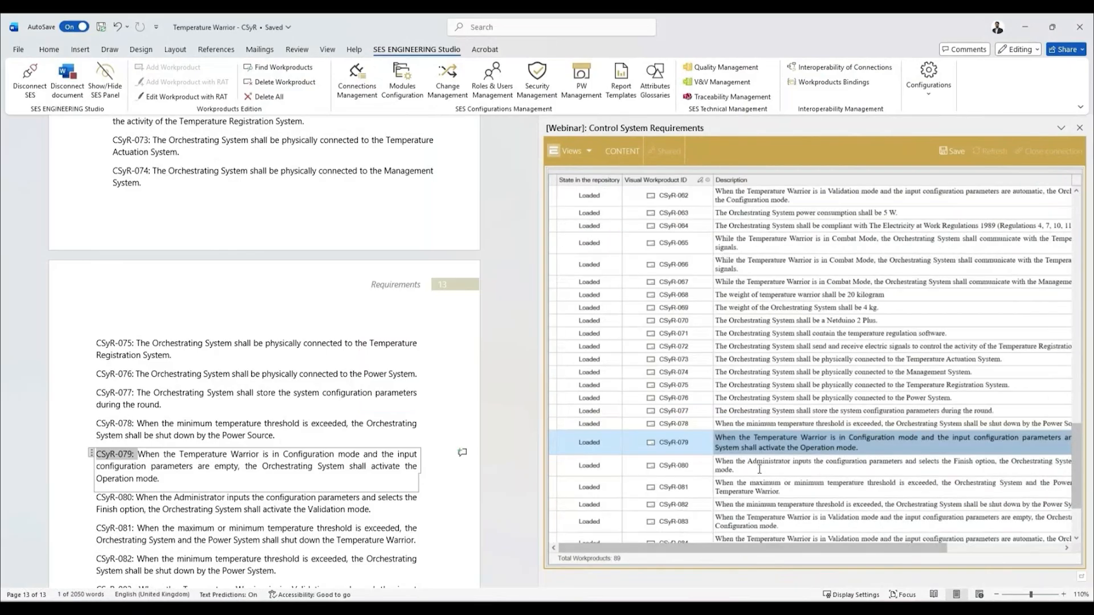
Step: Delete requirement CSyR-078, and try to erase the identifier of CSyR-001 directly in the document text
left_click(817, 424)
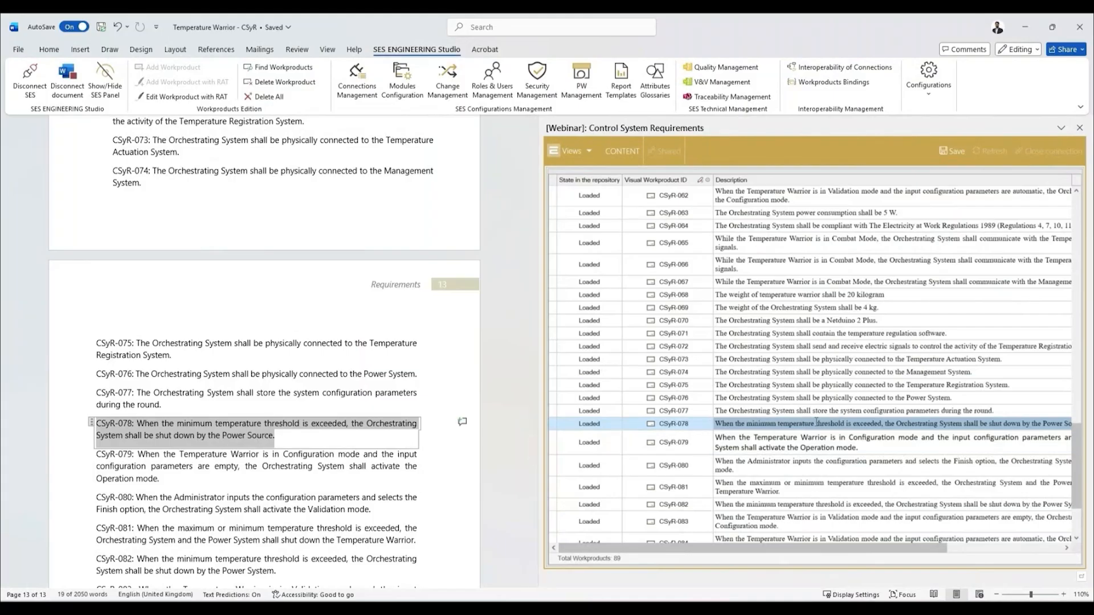
left_click(282, 85)
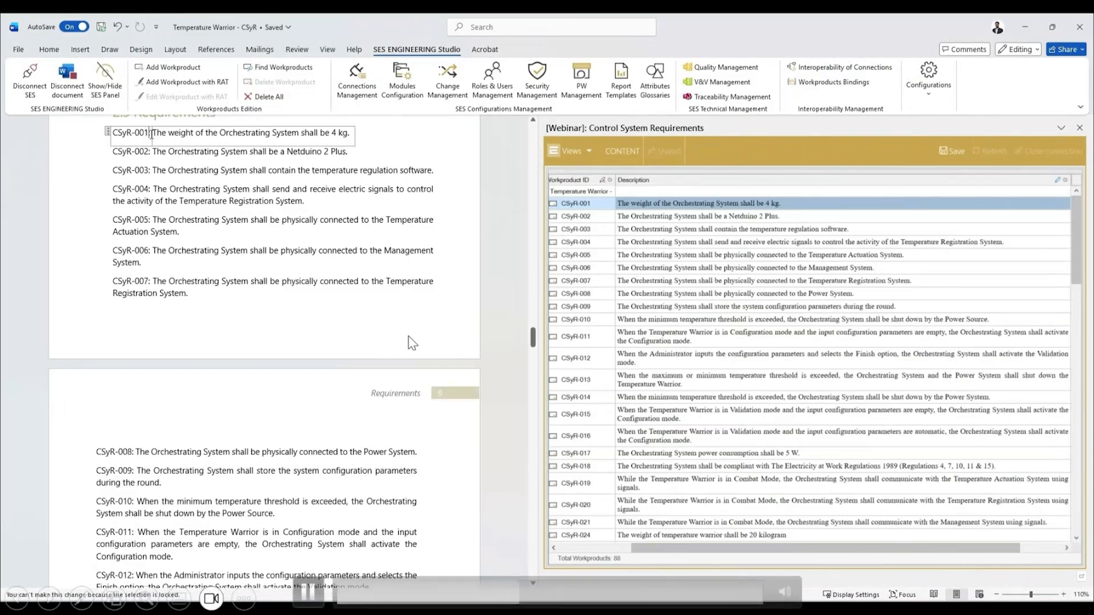
left_click_drag(150, 134, 105, 133)
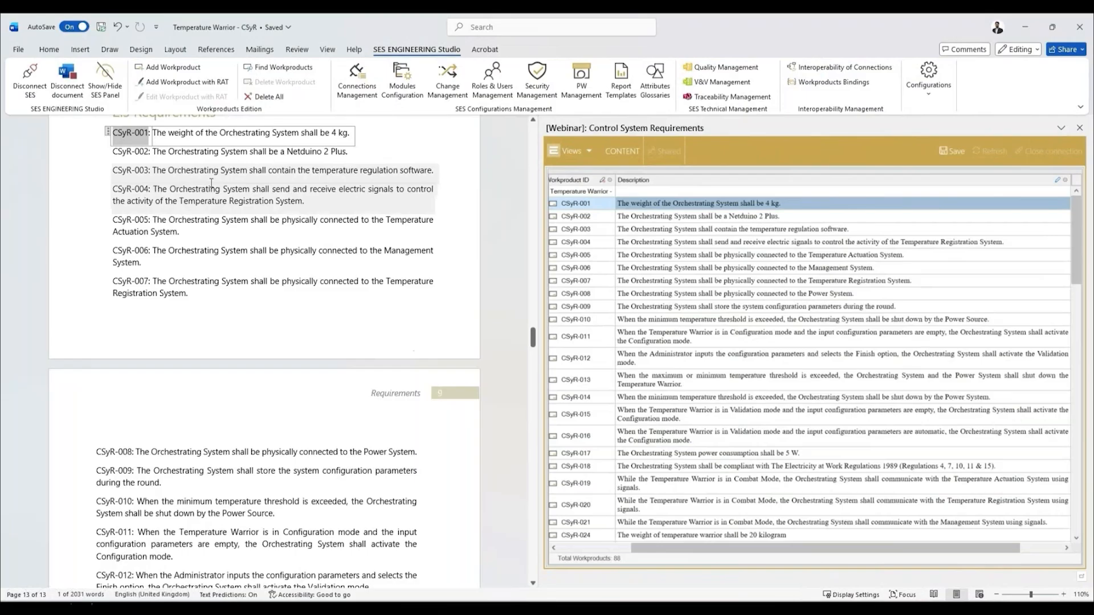
key("BackSpace")
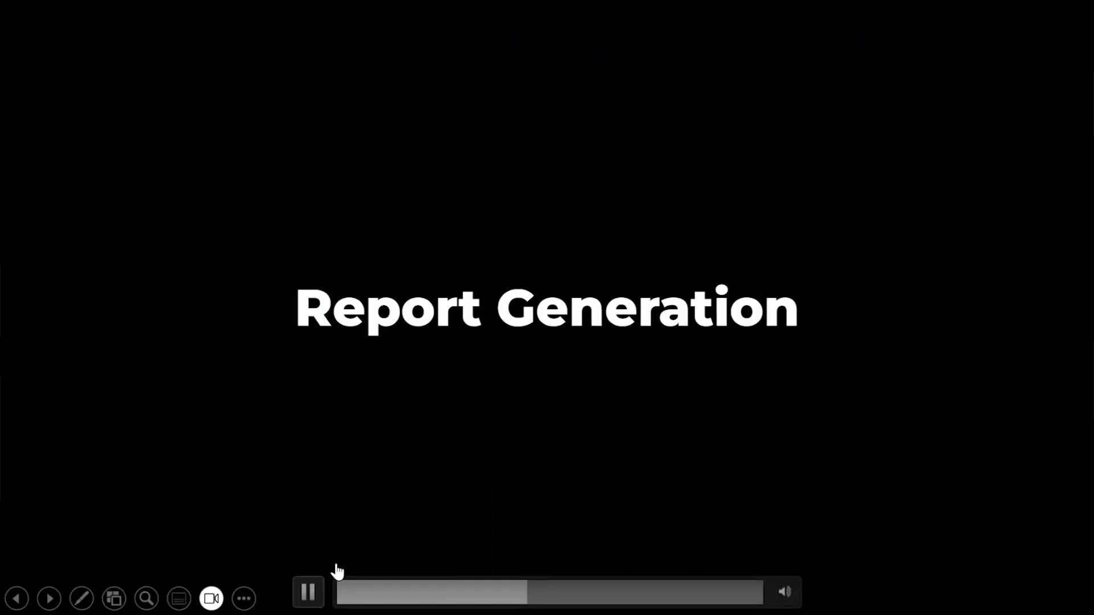
left_click(308, 591)
left_click(307, 593)
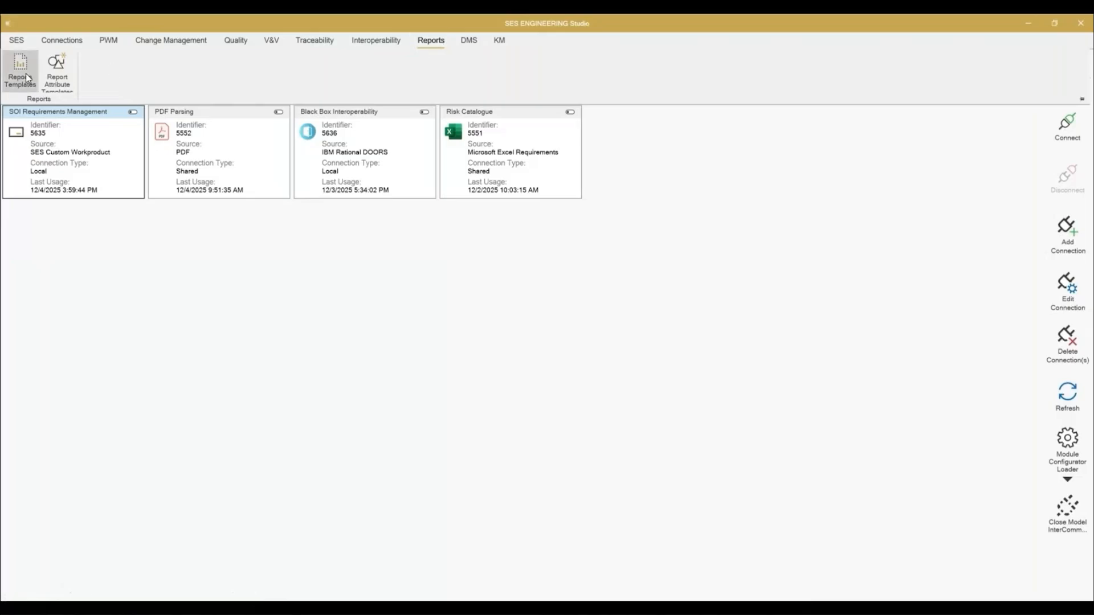
Step: Open the SOI Requirements Report Template from the report templates and go to its "2 Requirements and Traces" section
left_click(25, 73)
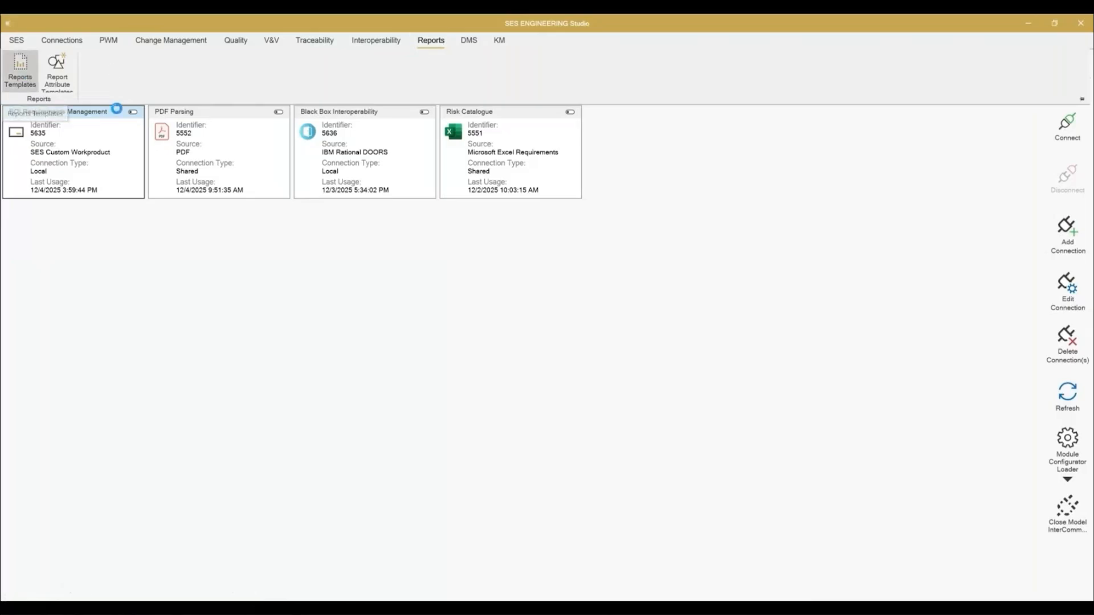
double_click(103, 149)
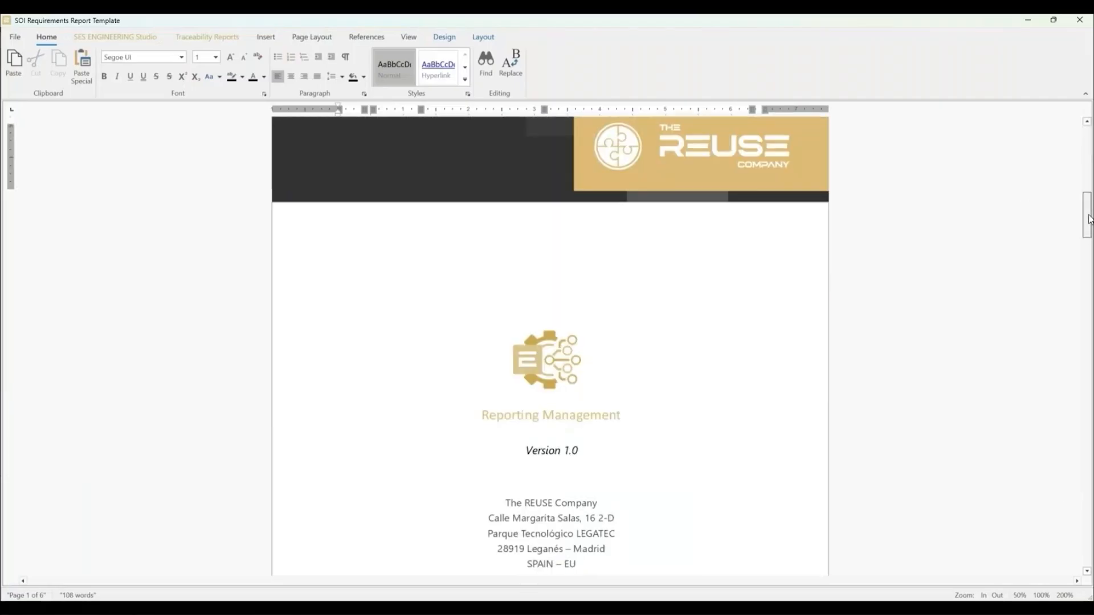
scroll(1089, 214, "down", 10)
scroll(687, 318, "down", 15)
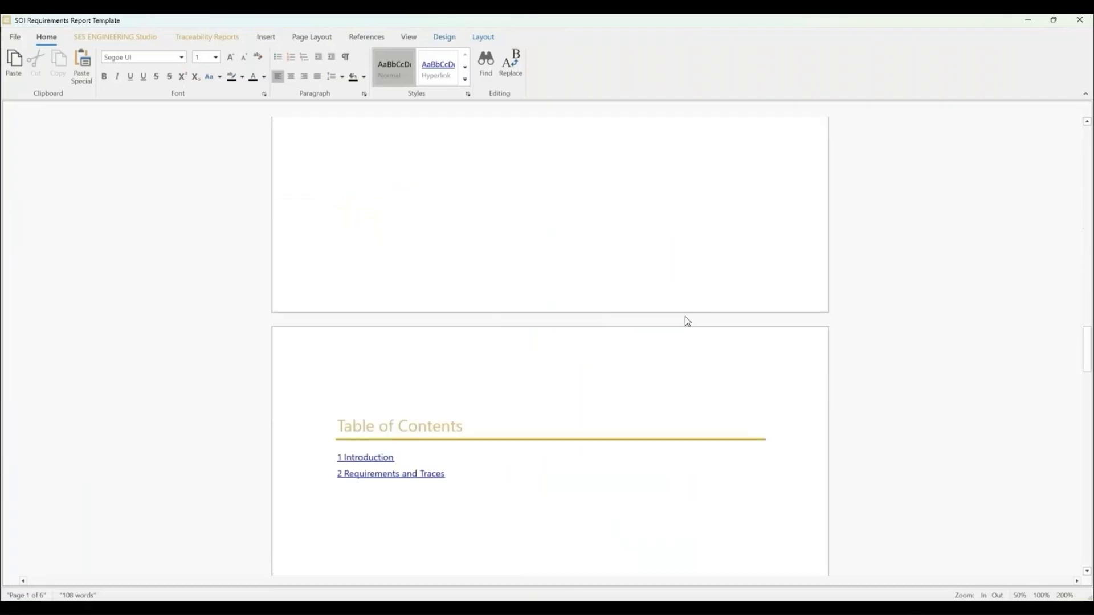
scroll(412, 334, "down", 4)
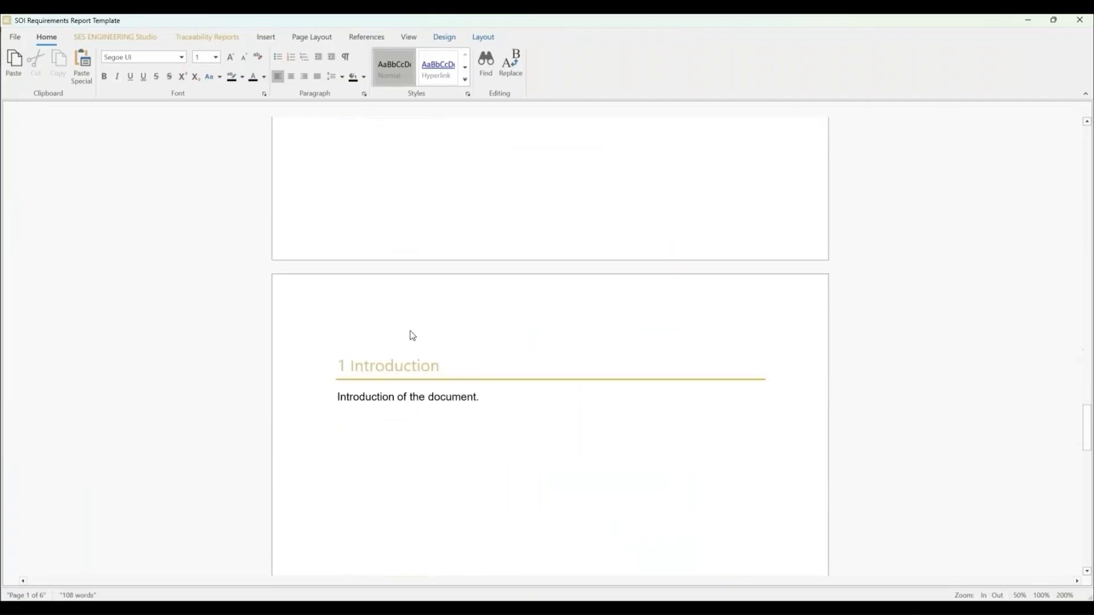
scroll(509, 363, "down", 12)
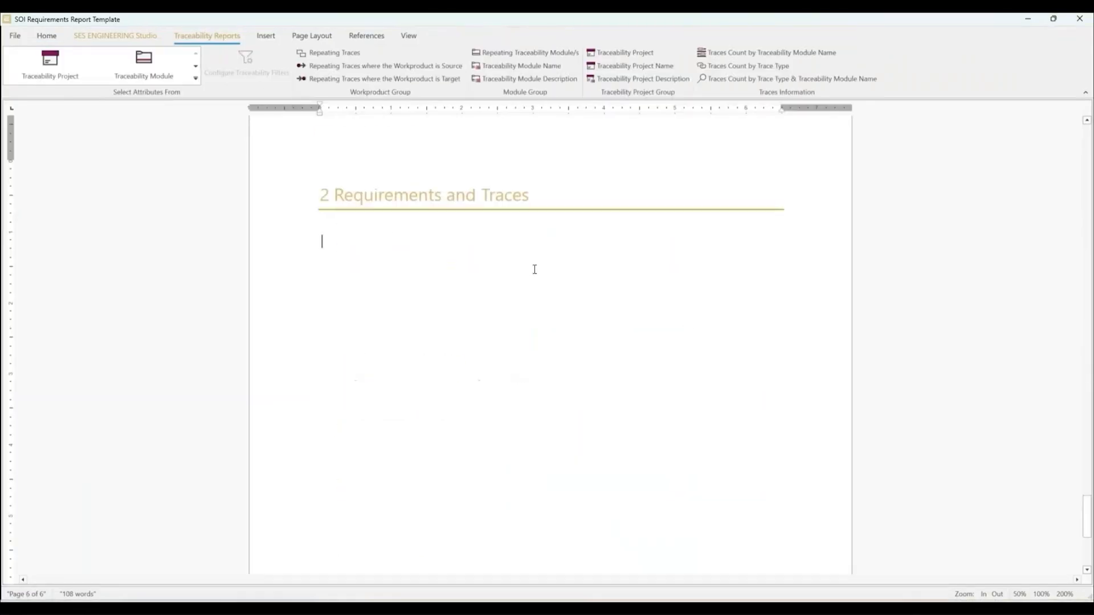
Step: Insert a repeating group for workproducts under "2 Requirements and Traces", with empty lines between its start and end markers
left_click(115, 35)
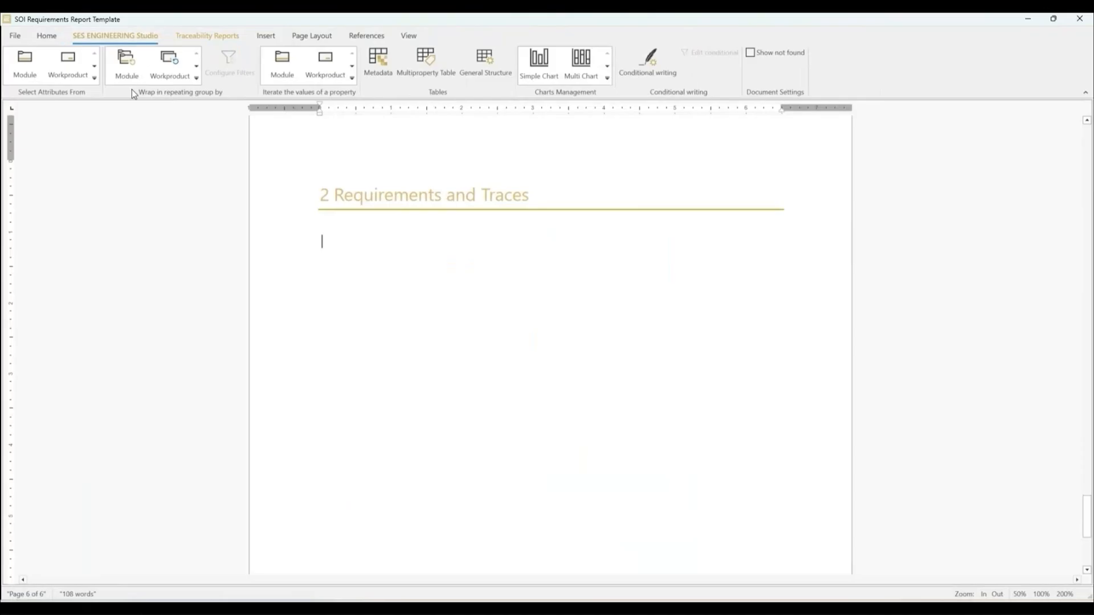
left_click(169, 71)
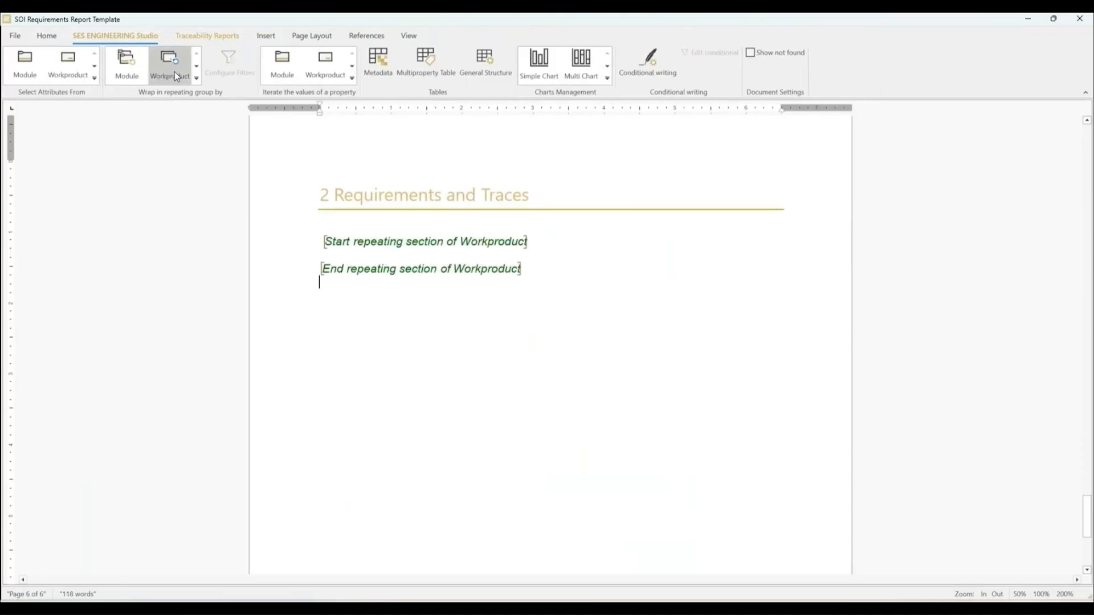
left_click(560, 254)
key("Return")
key("Return")
key("Up")
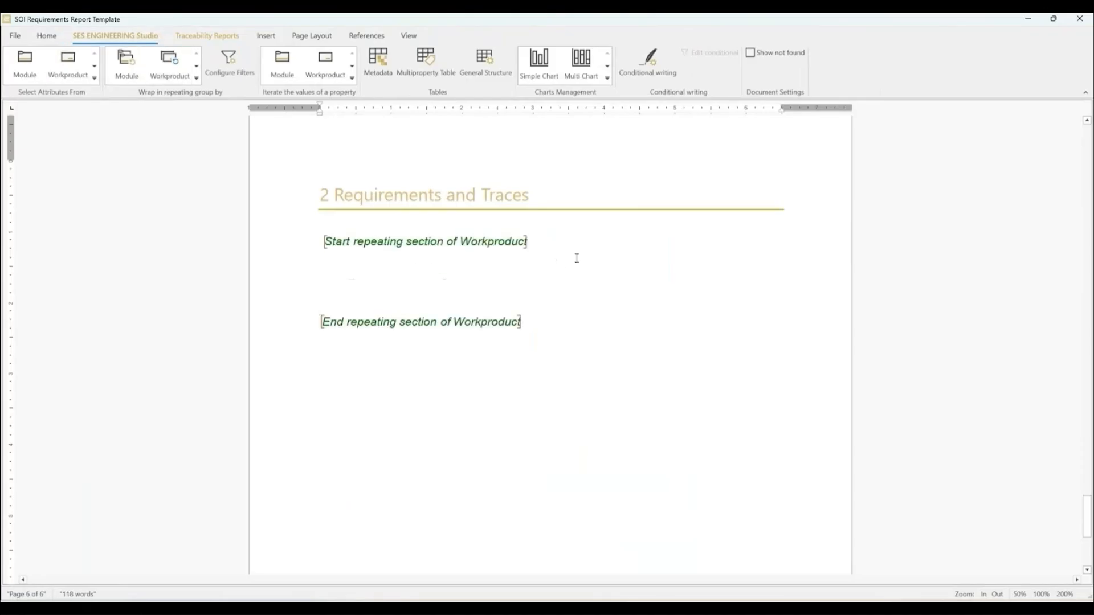
Step: Insert the workproduct's Header attribute inside the repeating section and start a new line below it
left_click(68, 65)
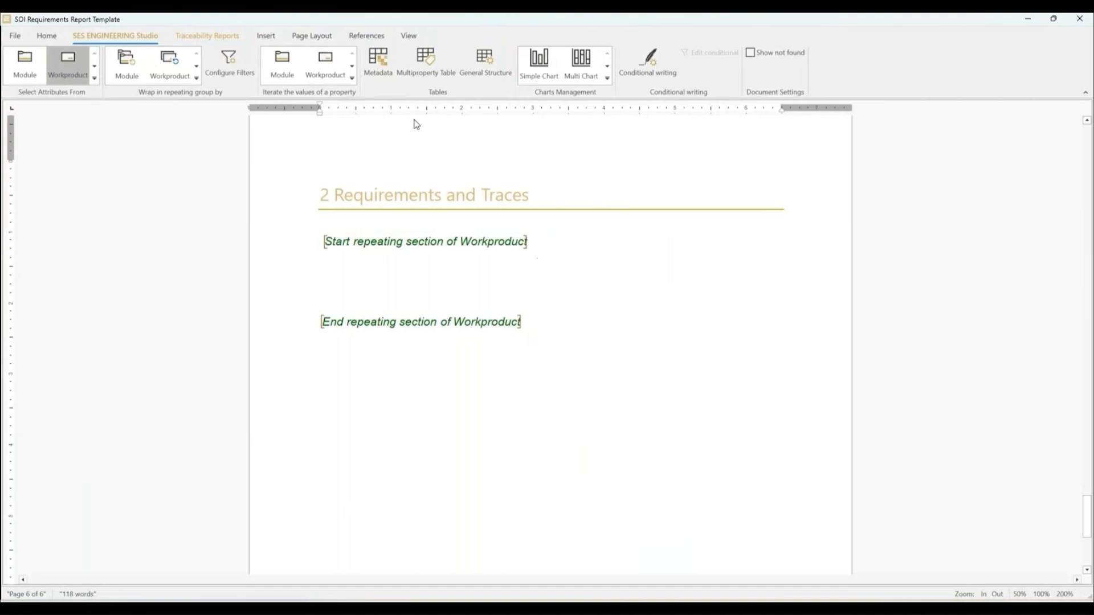
type("header")
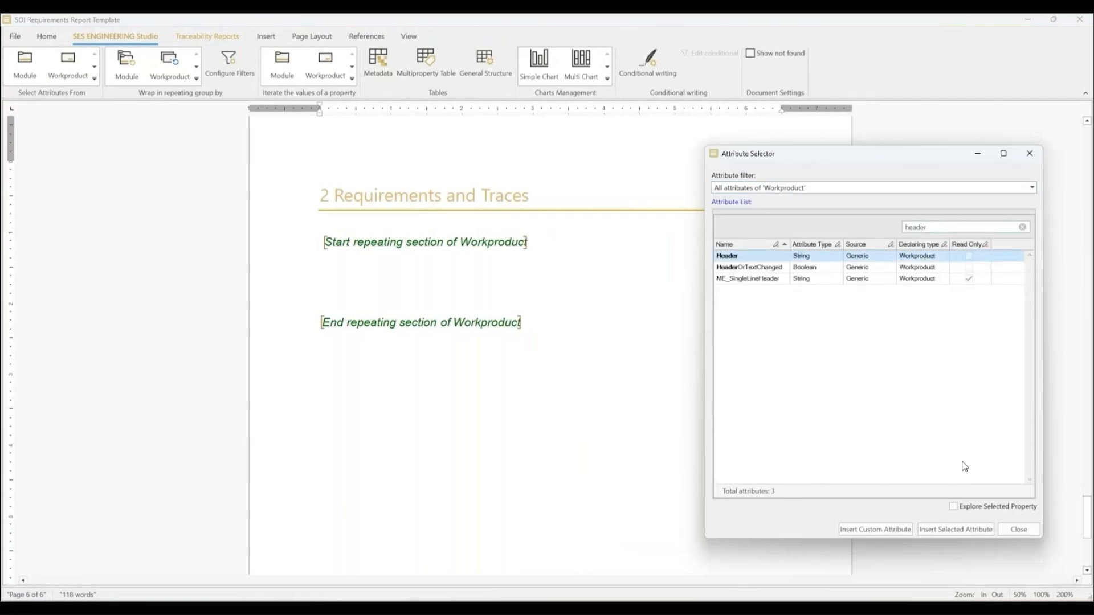
left_click(955, 529)
left_click(488, 302)
key("Return")
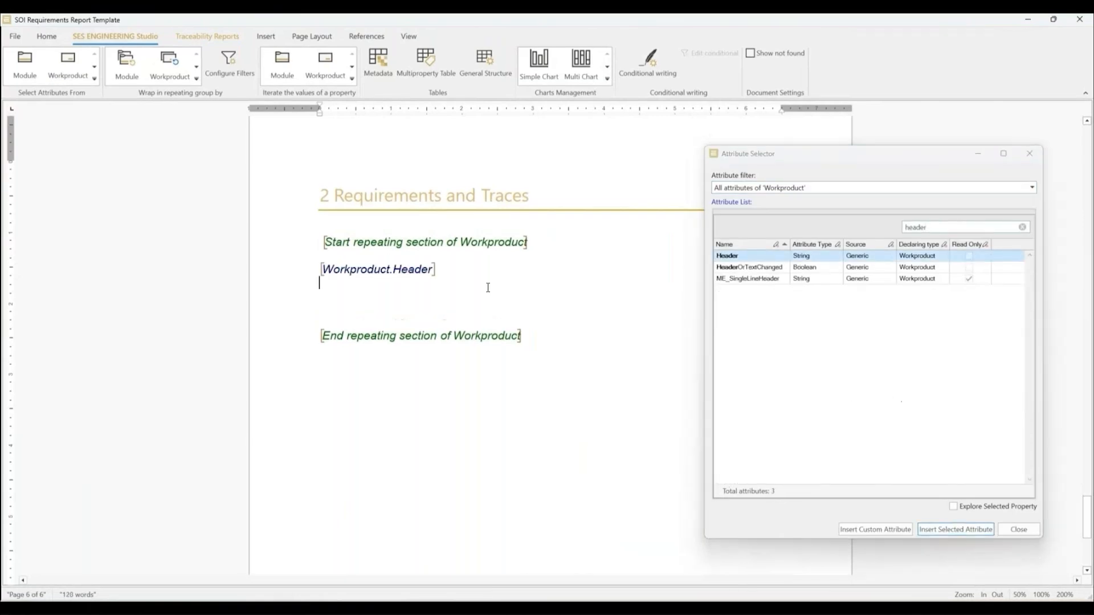
Step: Find the workproduct's VisualCode attribute and insert it on the line below the Header, followed by a colon
double_click(1014, 226)
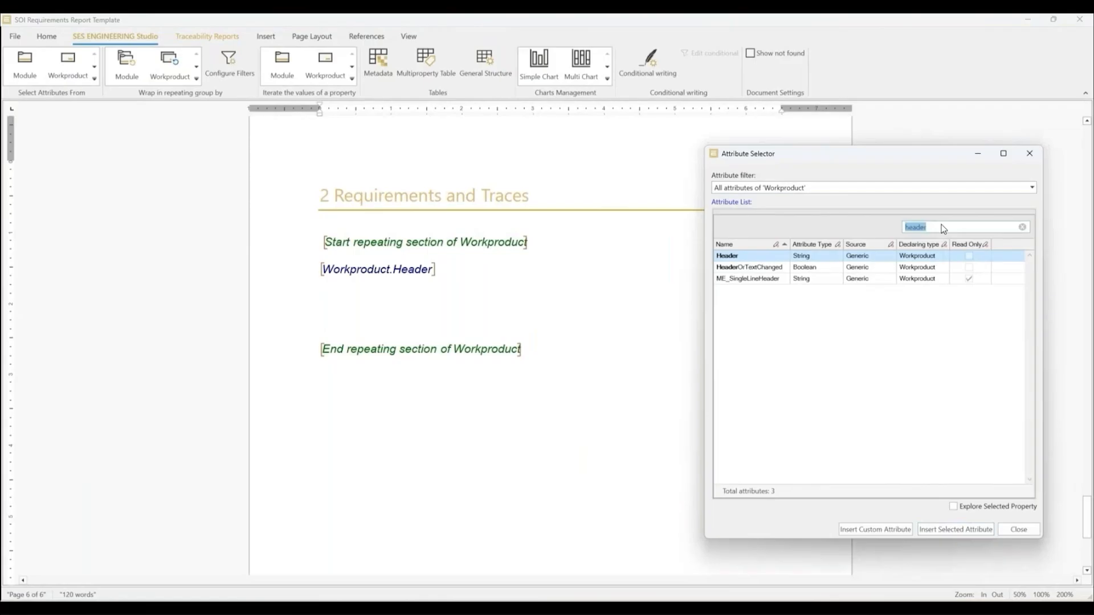
key("BackSpace")
type("visual")
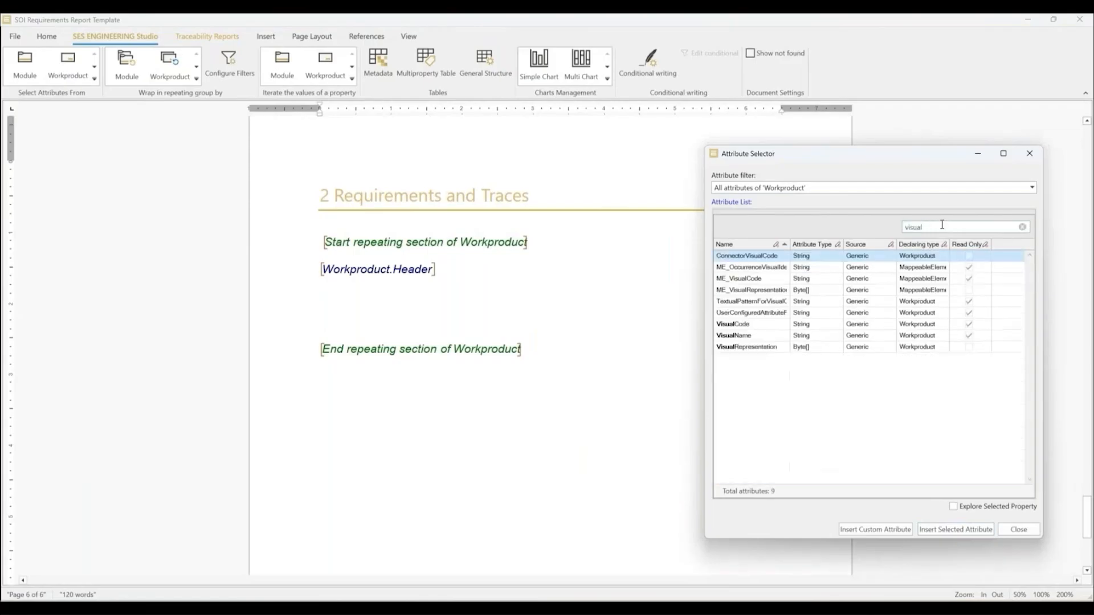
left_click(780, 324)
left_click(956, 530)
left_click(473, 295)
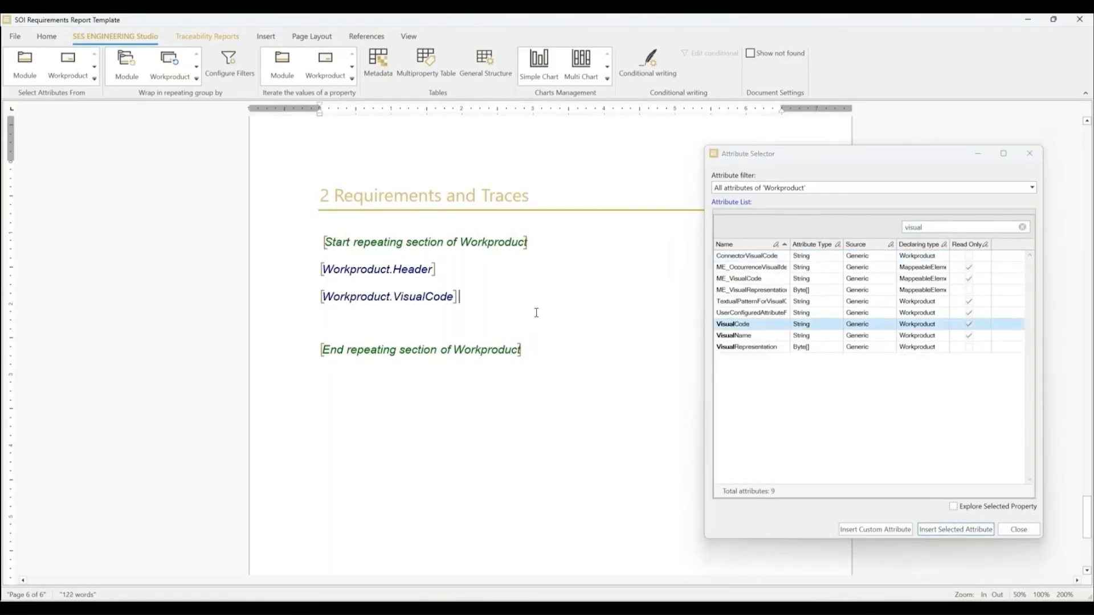
Step: Insert the workproduct's Description attribute after the VisualCode colon and start a new line
double_click(913, 227)
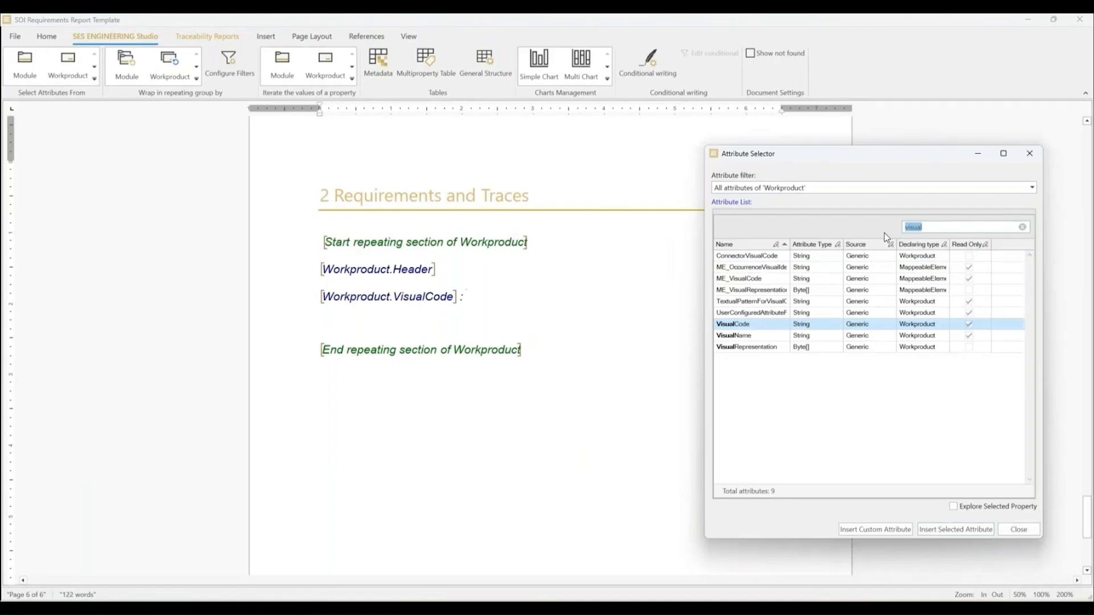
type("description")
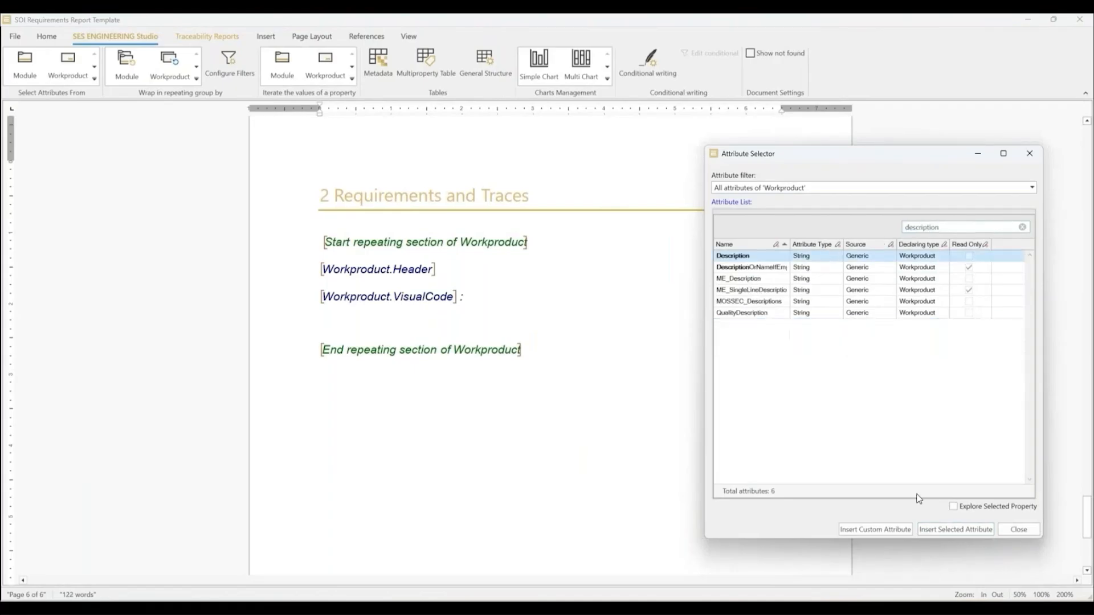
left_click(956, 530)
left_click(618, 295)
key("Return")
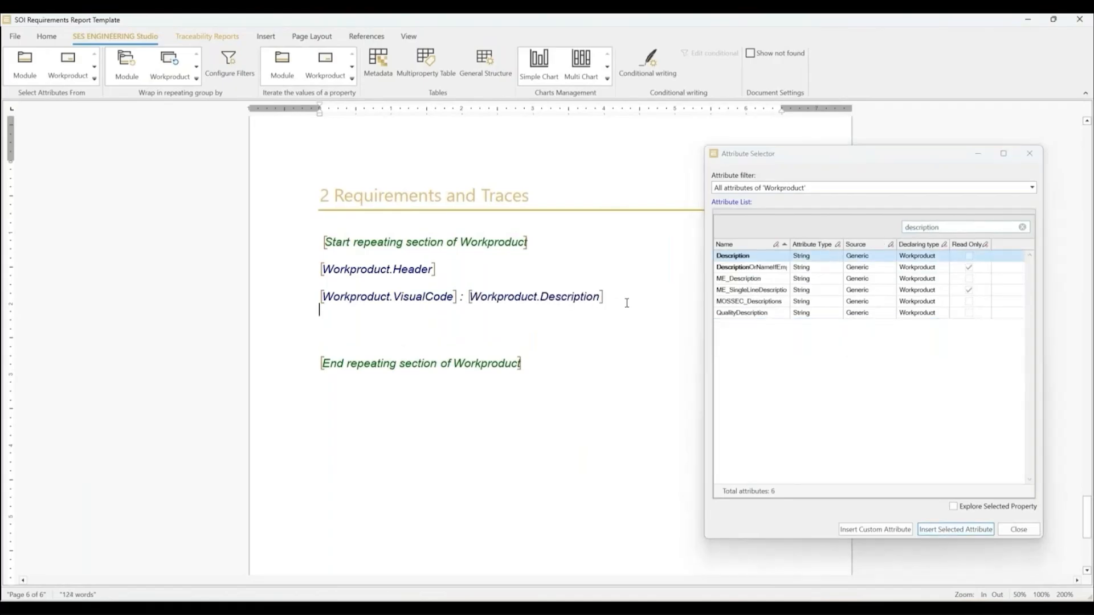
Step: Add a "Priority:" line with a custom workproduct attribute named Priority, of type String and not a list
type("Priority:")
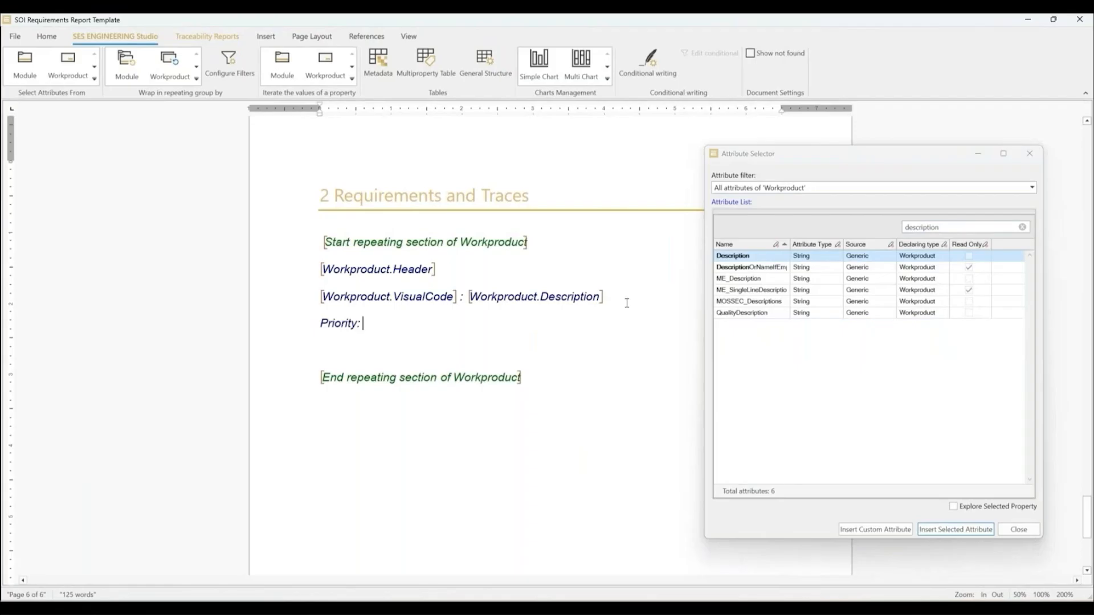
left_click(1022, 227)
type("priority")
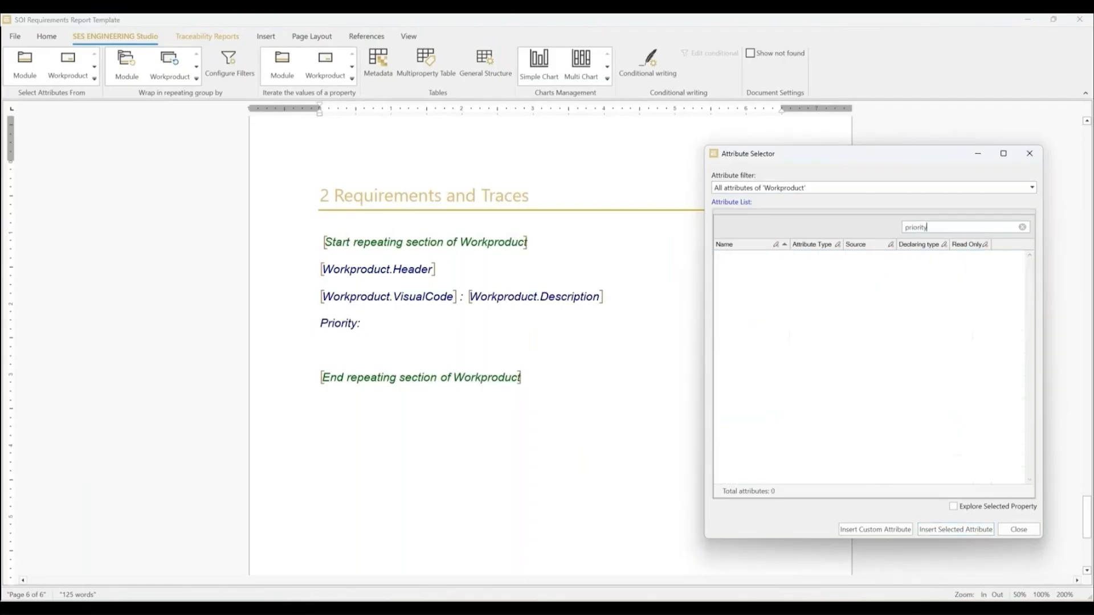
left_click(875, 530)
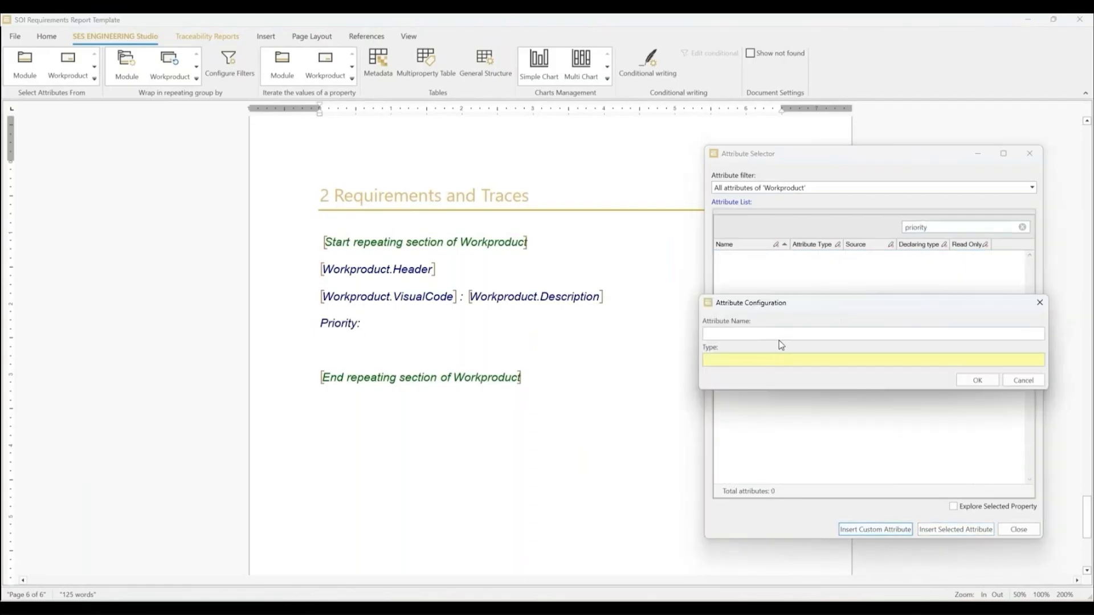
left_click(759, 362)
scroll(751, 368, "down", 2)
left_click(751, 399)
left_click(967, 443)
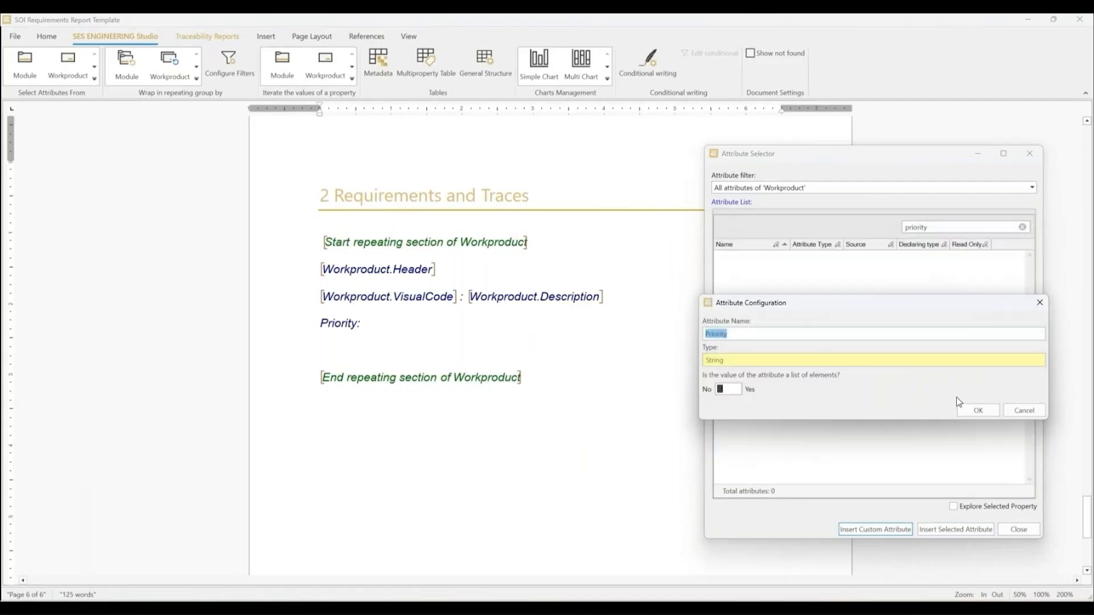
left_click(977, 409)
Step: Add a "Status:" line with a custom String attribute named Status, not a list, and close the attribute selector
key("Return")
type("Status:")
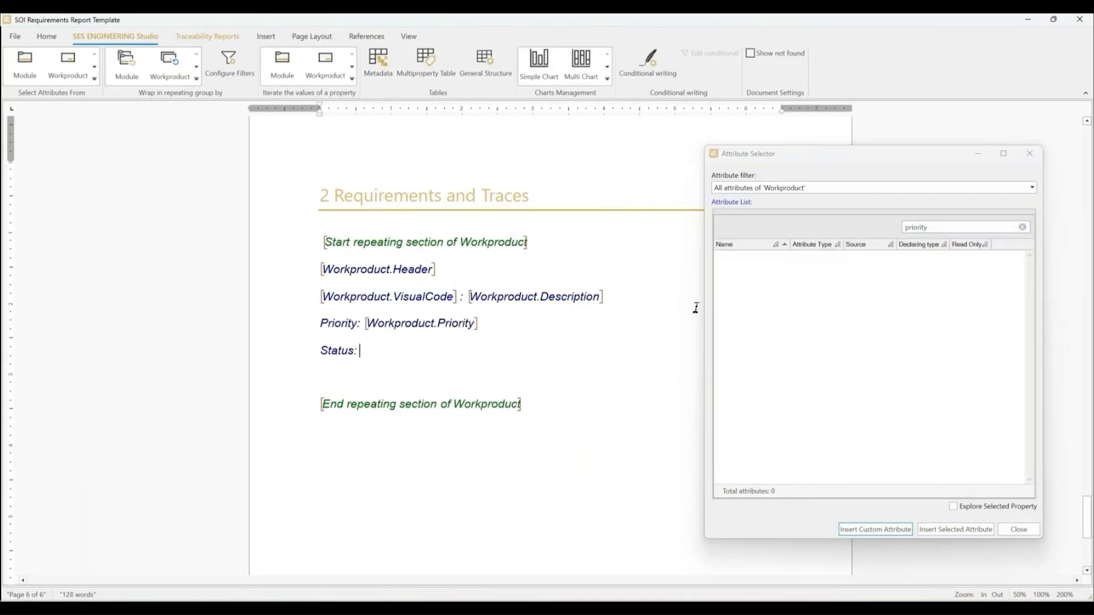
left_click_drag(937, 228, 899, 237)
type("status")
left_click(890, 530)
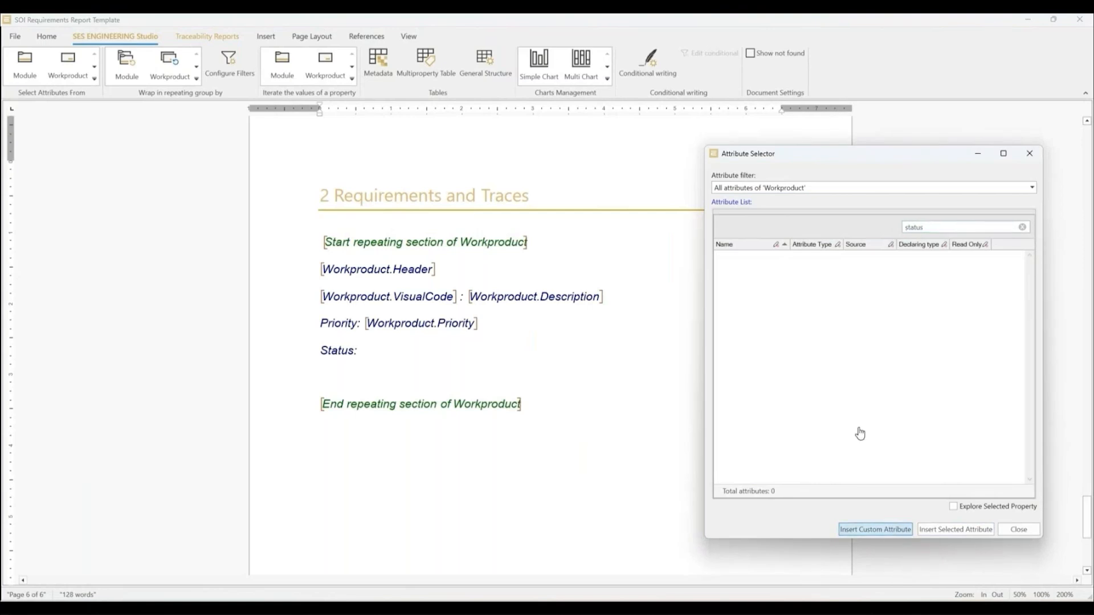
type("Status")
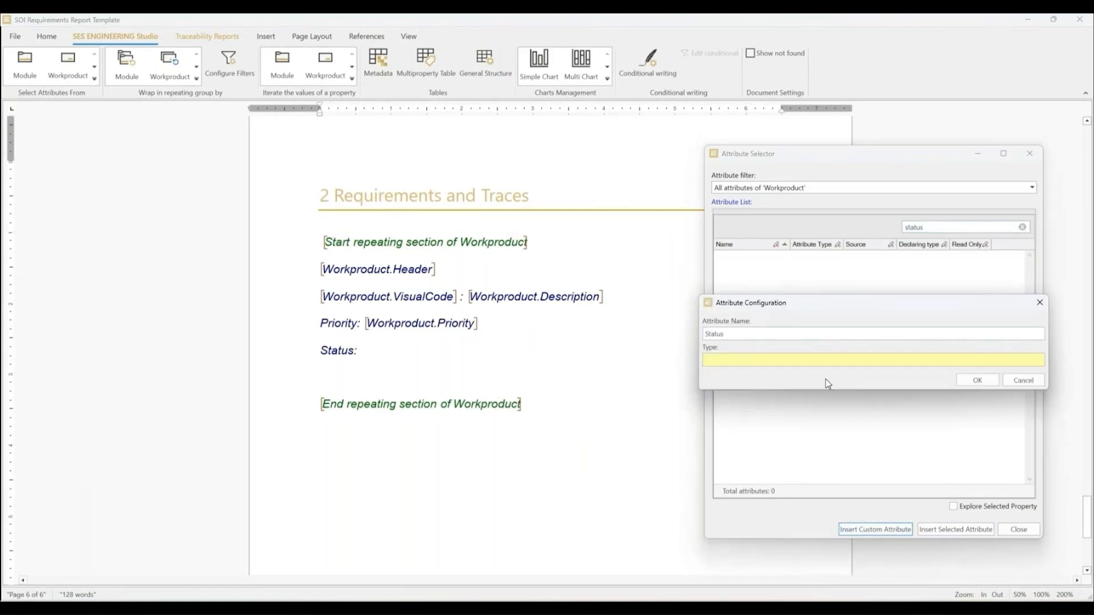
left_click(764, 398)
left_click(971, 445)
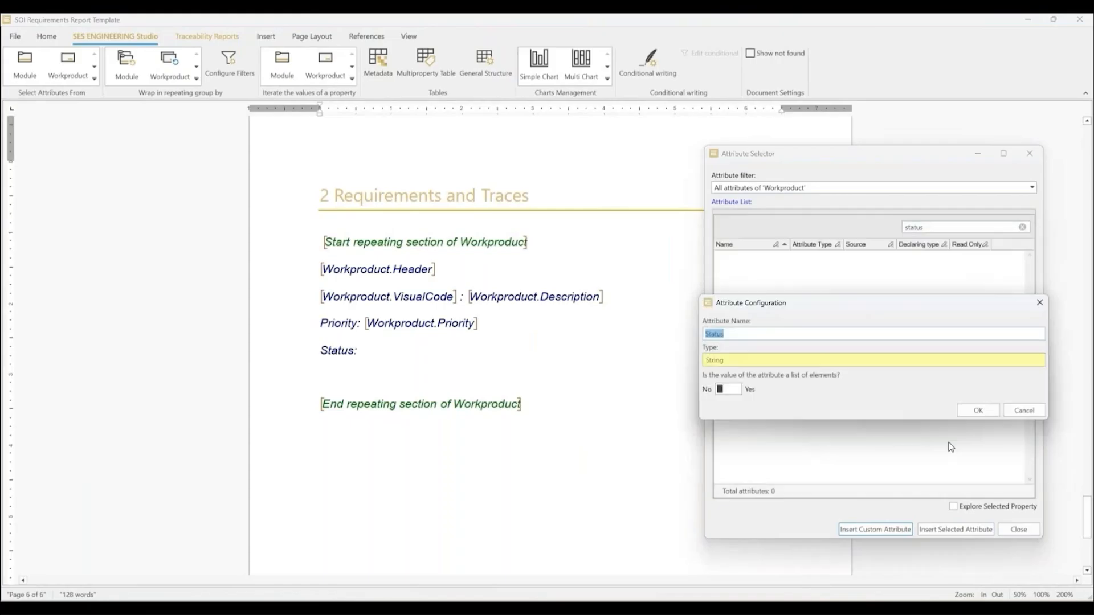
left_click(978, 410)
left_click(1018, 529)
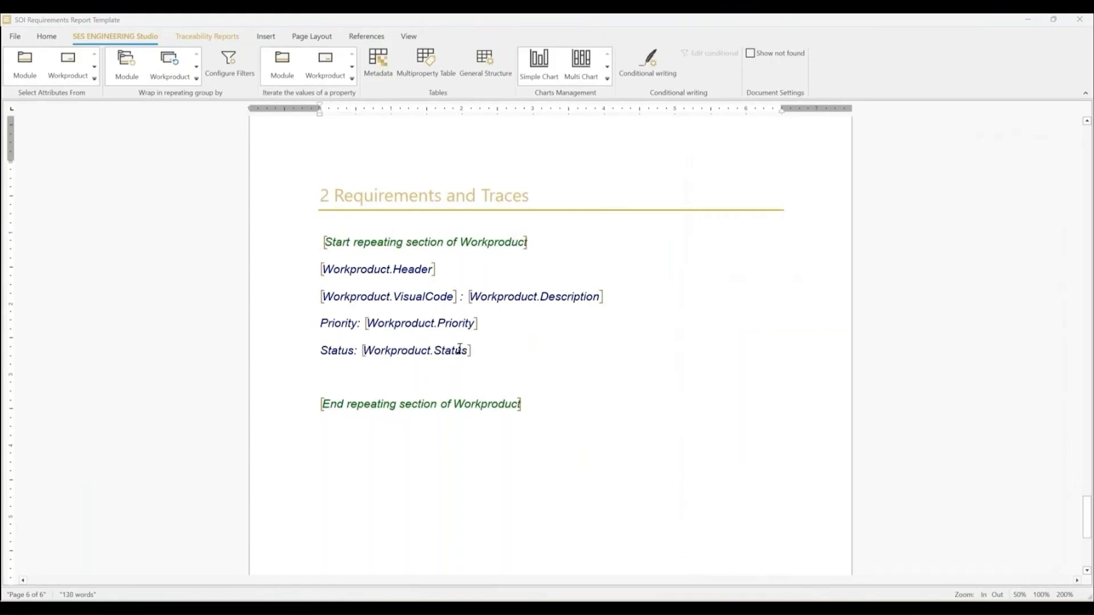
Step: Add the label "Derived / Related Requirements" on a new line below the Status line
left_click(493, 352)
key("Return")
type("Derived / Related Requirements")
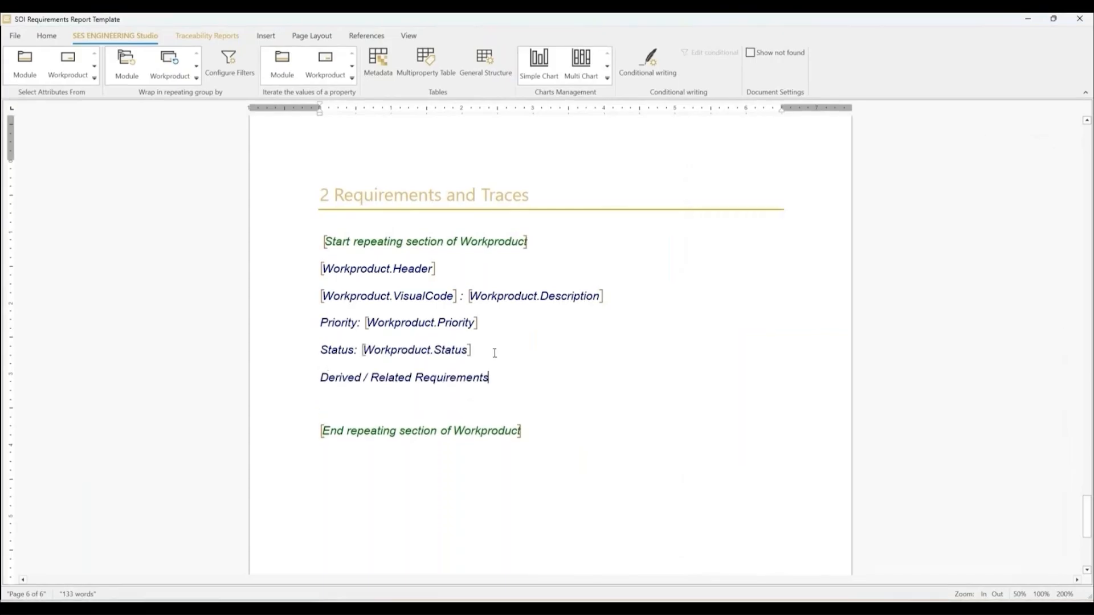
type(":")
Step: Finish the "Derived / Related Requirements" label with a colon and insert a repeating traces section on the line below
key("Return")
left_click(207, 35)
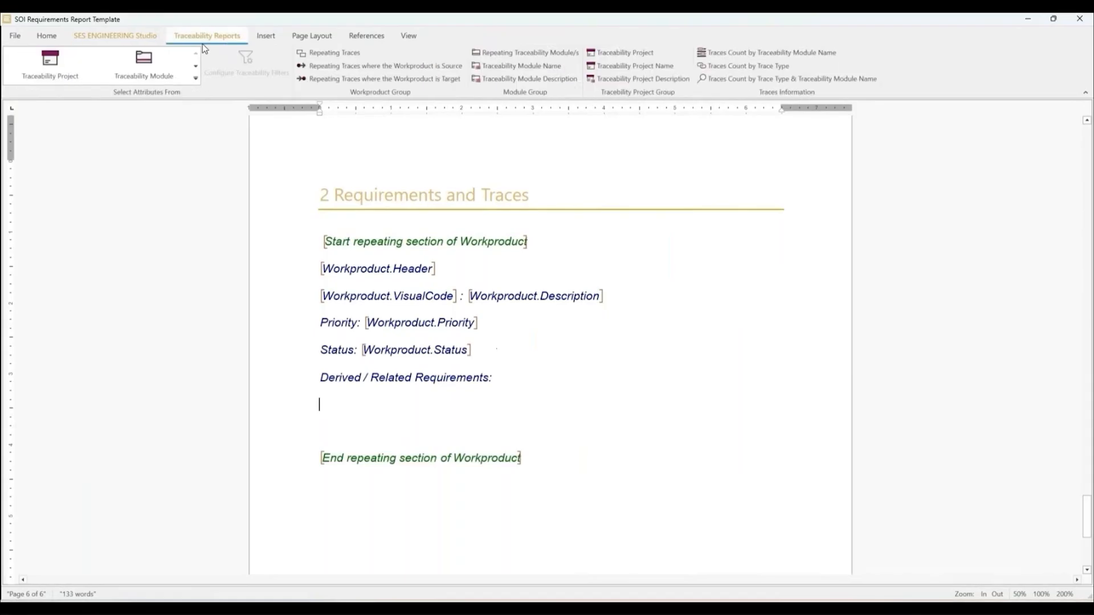
left_click(329, 56)
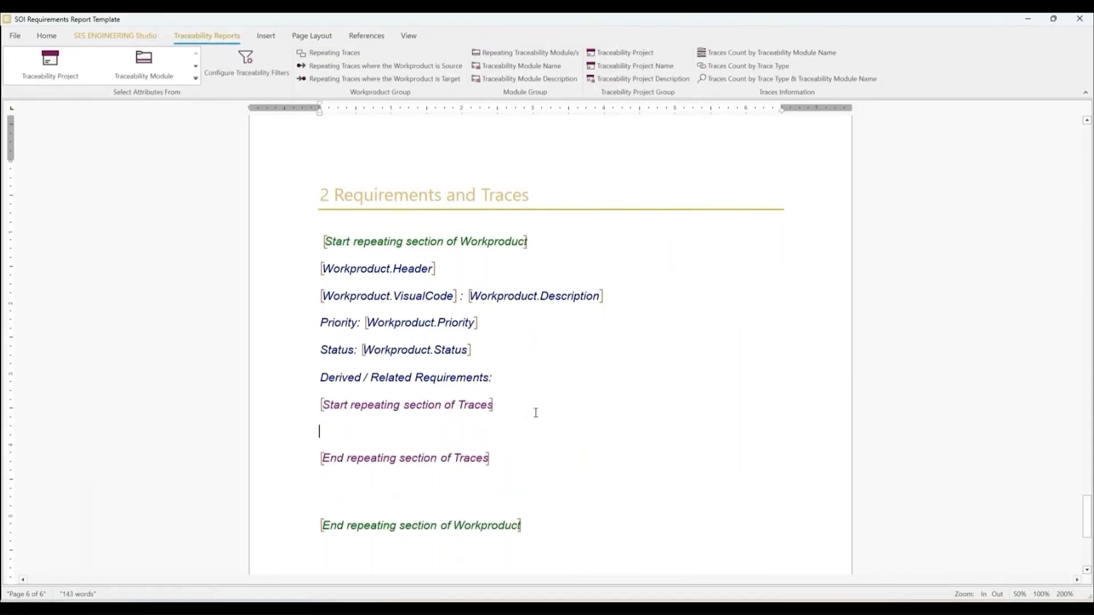
Step: Inside the traces section, insert the trace attributes RelationshipKind and SourceElement.VisualCode, separated by a colon
left_click(195, 78)
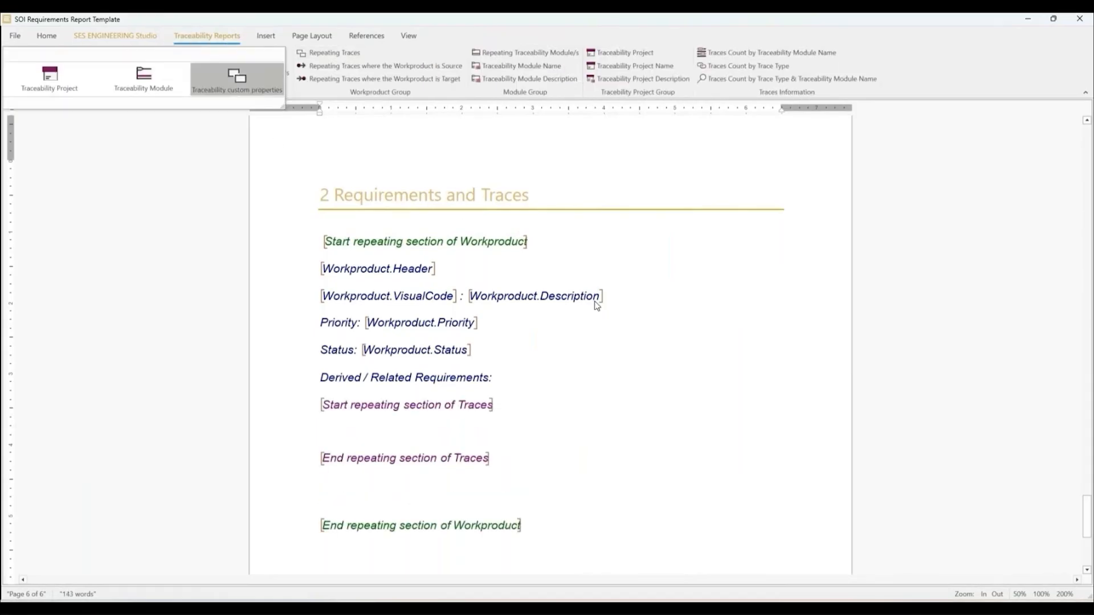
left_click(848, 504)
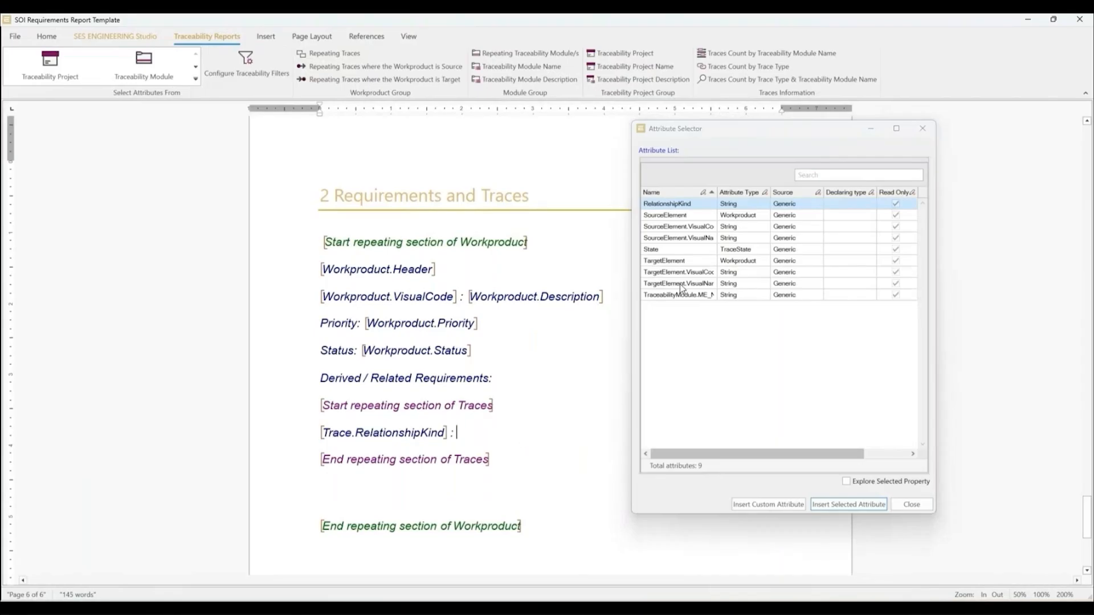
double_click(679, 227)
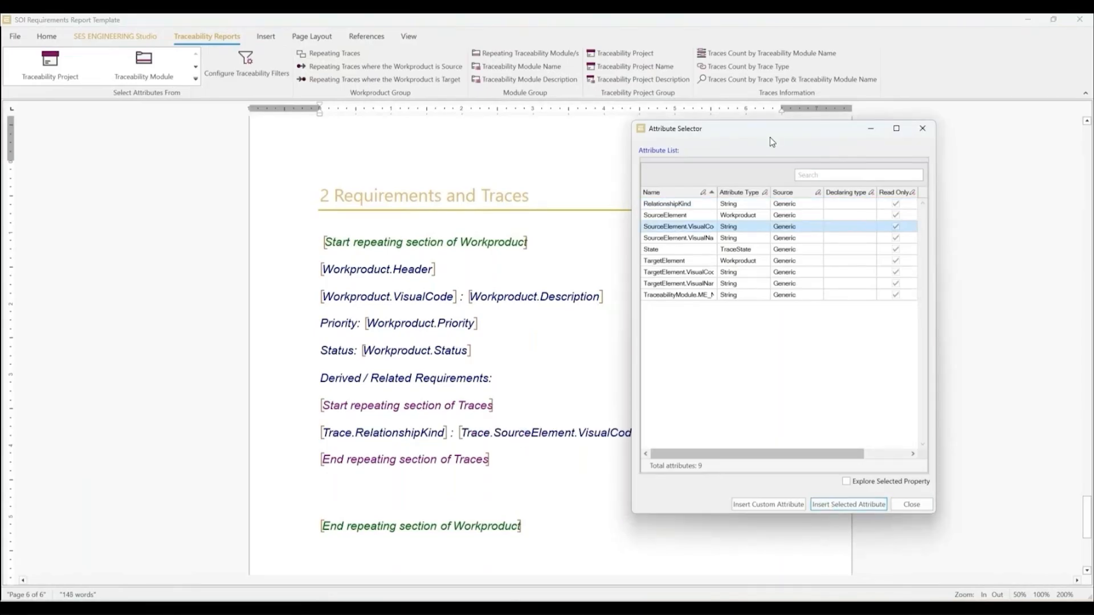
Step: Add a hyphen and the SourceElement.VisualName attribute after the trace's VisualCode, closing the attribute selector when done
left_click_drag(771, 138, 919, 141)
left_click(660, 435)
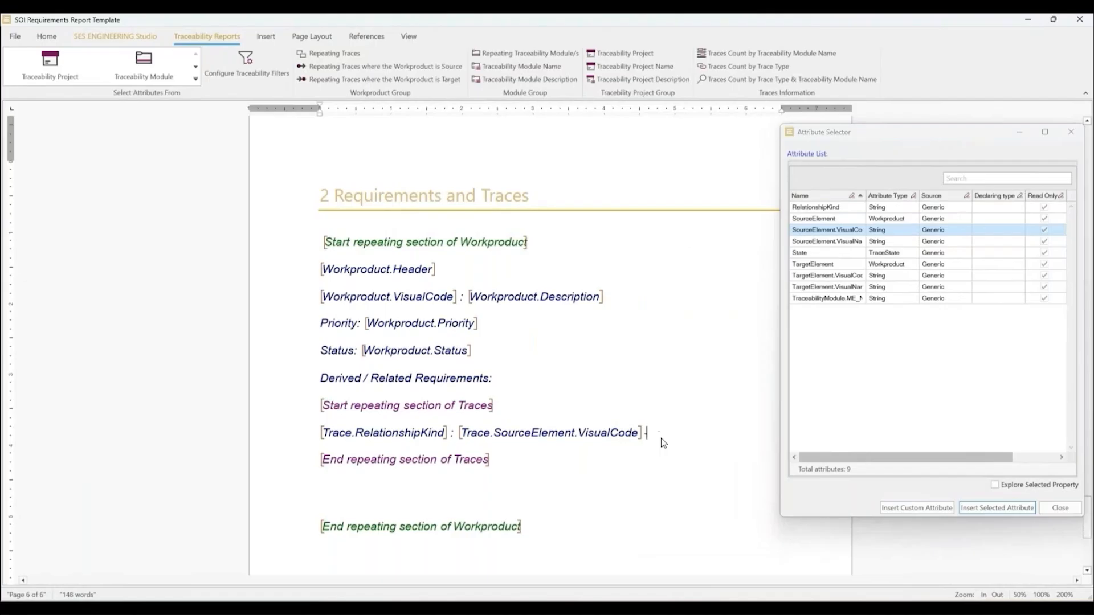
left_click(845, 241)
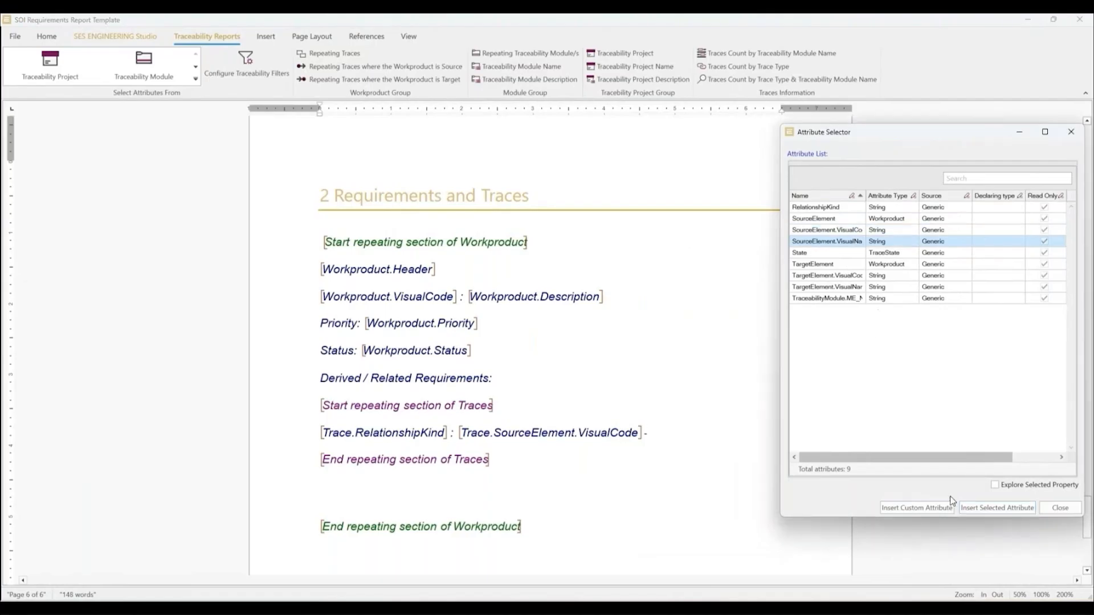
left_click(996, 507)
left_click(1060, 508)
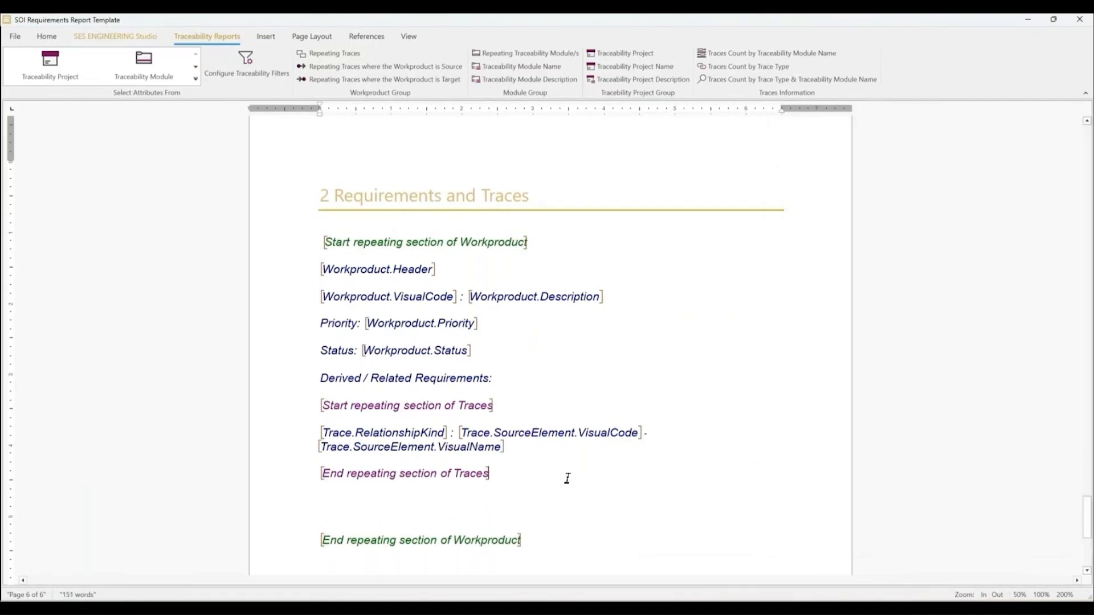
Step: Save and close the SOI Requirements Report Template
left_click(15, 36)
left_click(127, 73)
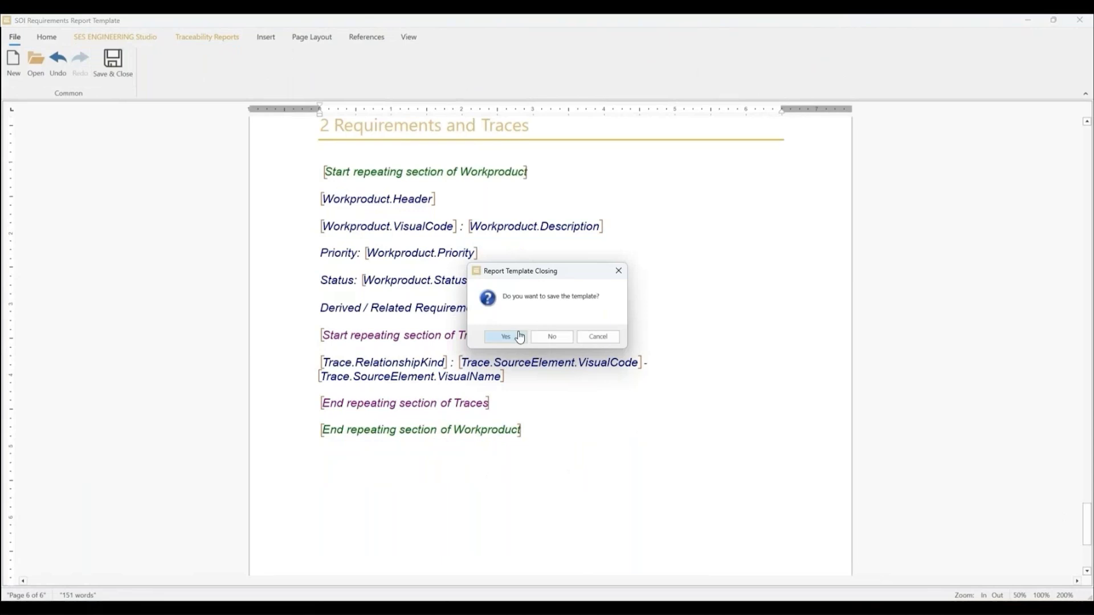
left_click(506, 337)
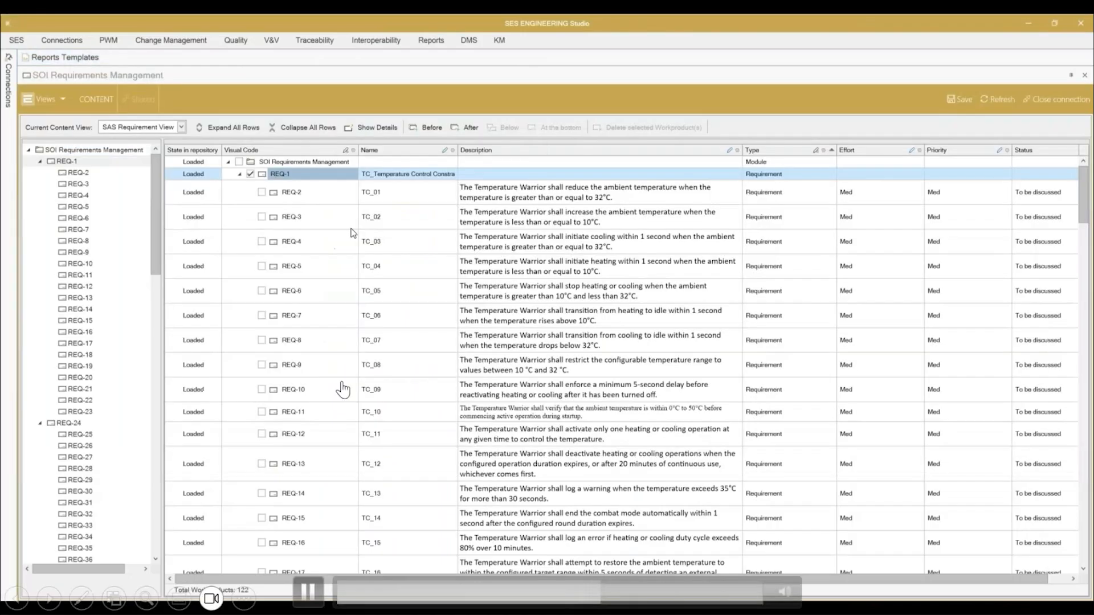
Step: Generate the SOI requirements report for REQ-1 using the PDF Parsing Lifecycle traceability project
mouse_move(231, 325)
left_click(385, 325)
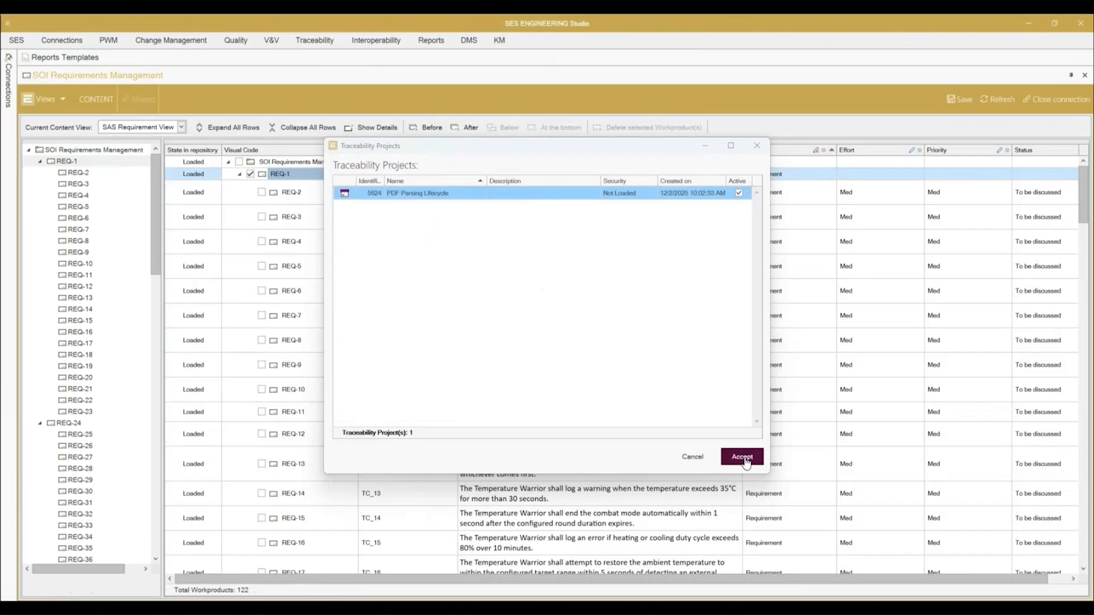
left_click(742, 457)
Step: Review the generated report's requirements and traces, and save it as a Word document named Report
scroll(502, 307, "down", 10)
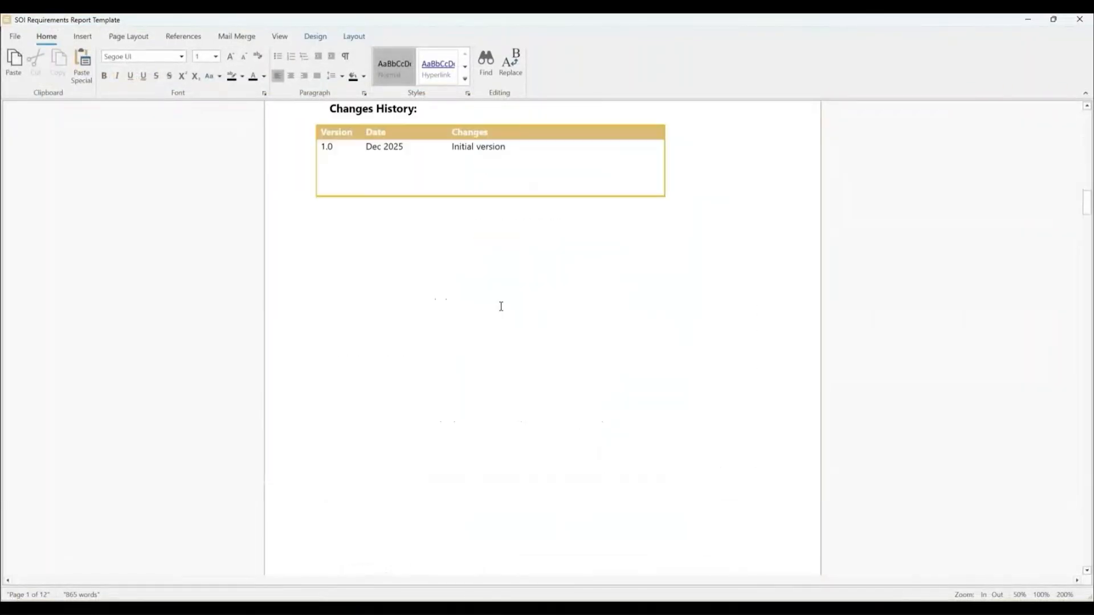
scroll(502, 308, "down", 10)
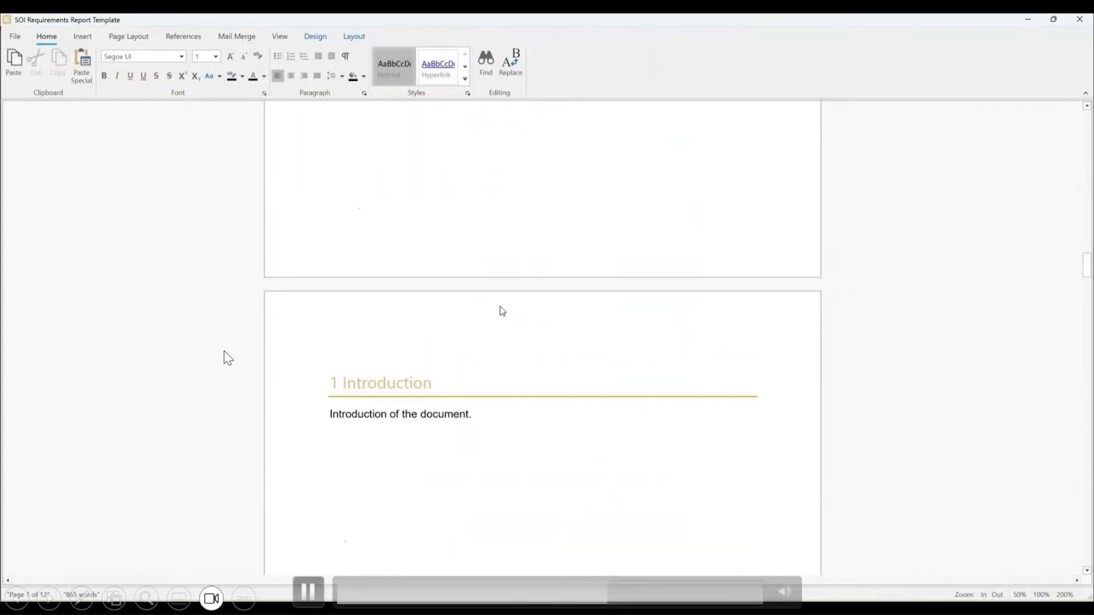
scroll(490, 308, "down", 15)
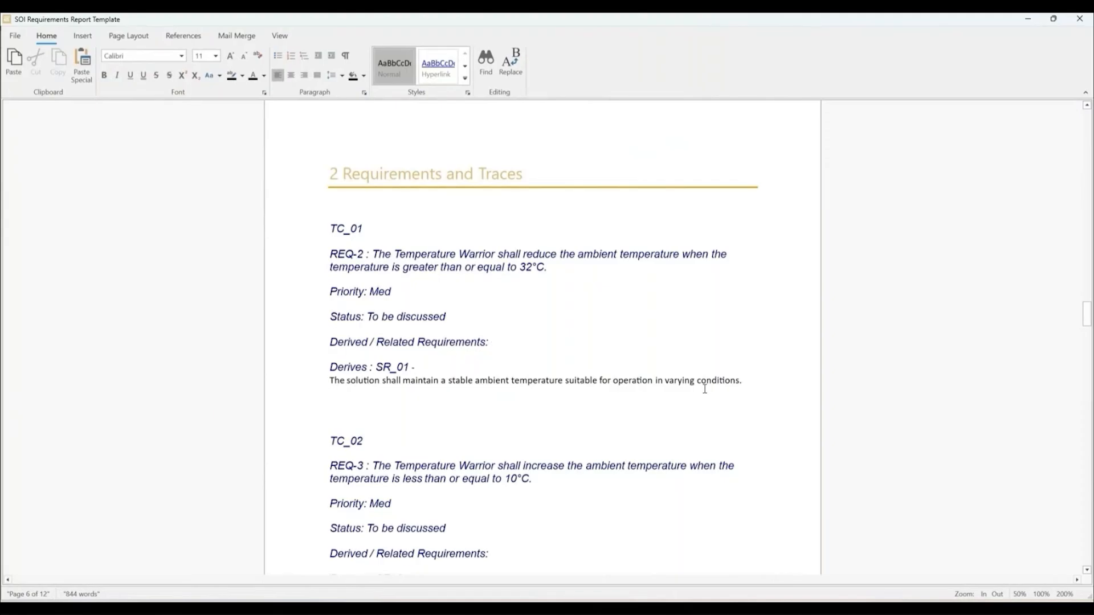
scroll(410, 396, "down", 1)
scroll(410, 396, "down", 2)
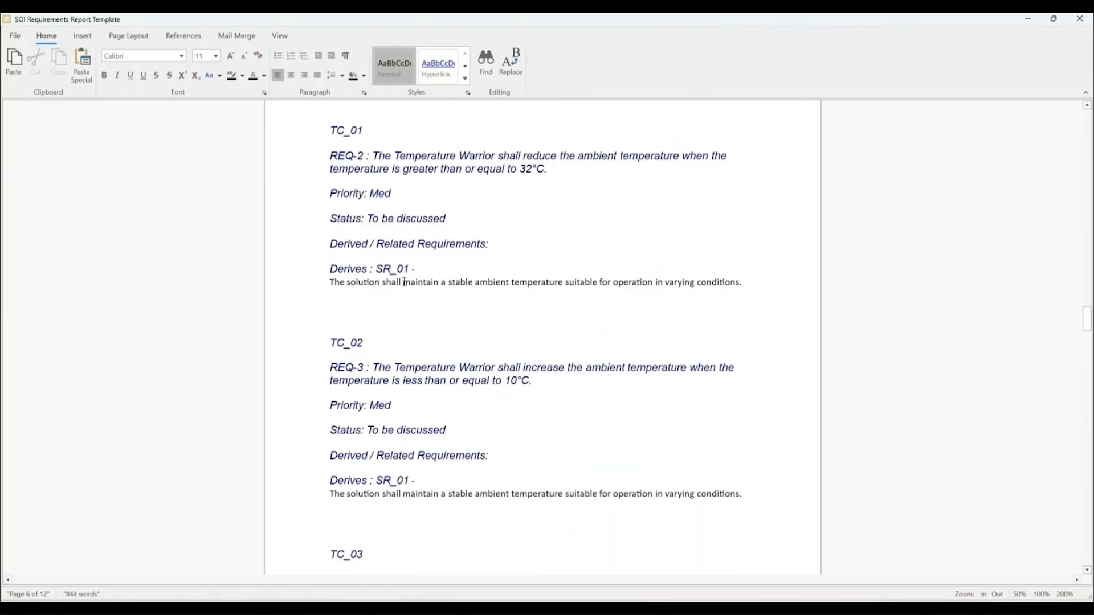
left_click(15, 35)
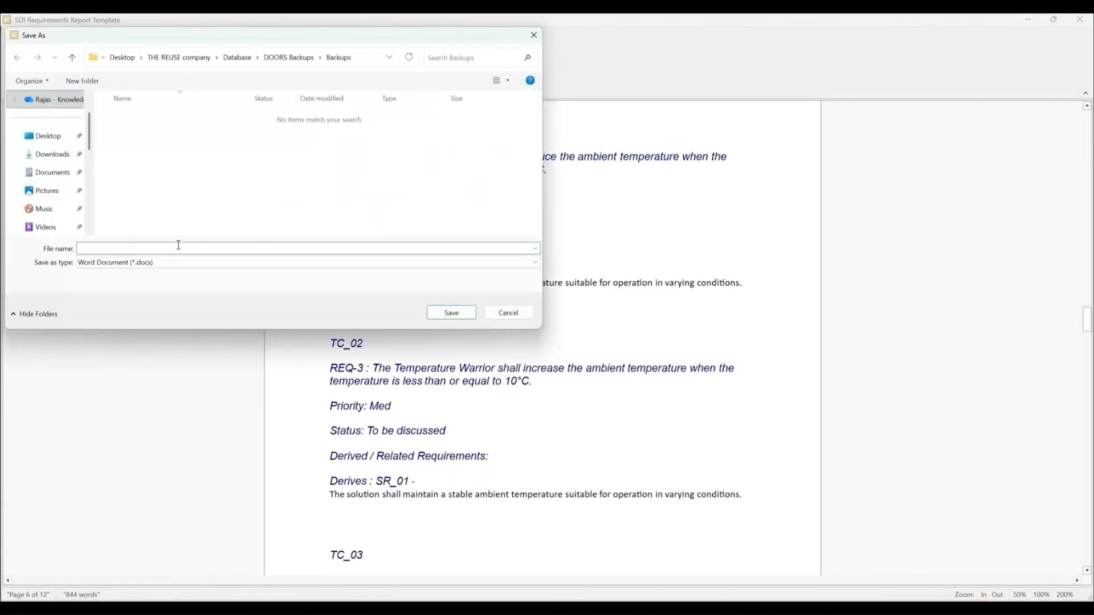
type("Report")
key("Return")
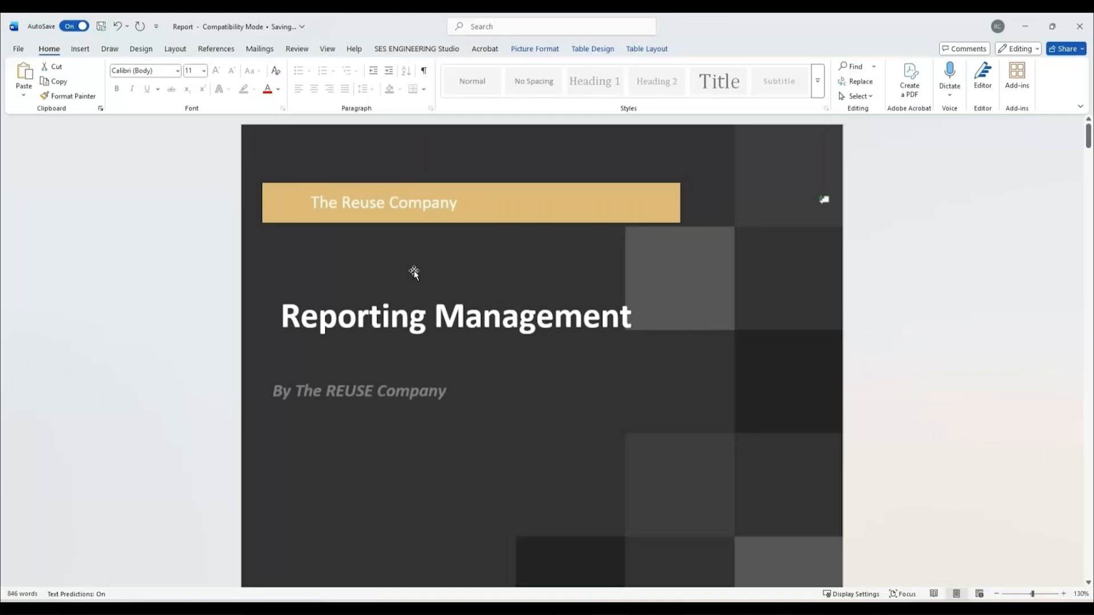
Step: Look through the saved report in Word, from the cover to the Requirements and Traces section
scroll(426, 275, "down", 7)
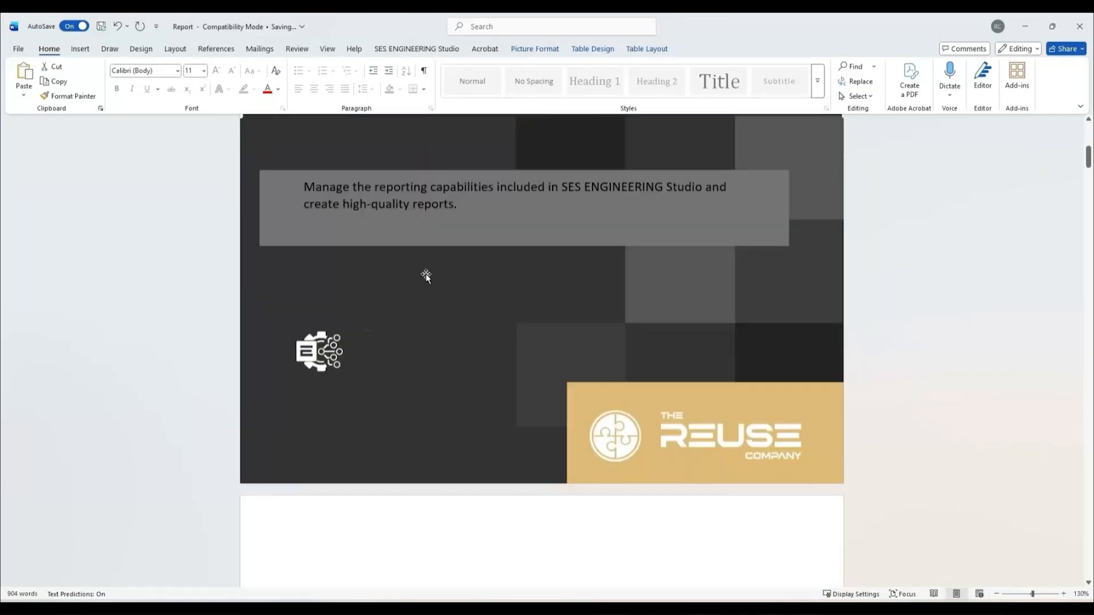
scroll(425, 275, "down", 8)
scroll(425, 275, "down", 15)
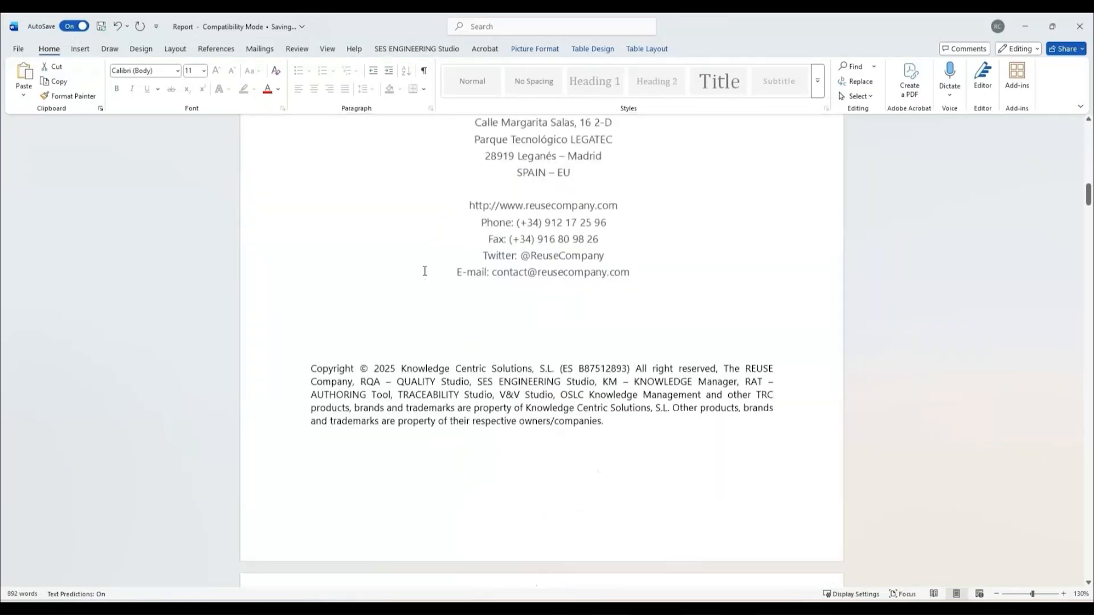
scroll(429, 224, "down", 3)
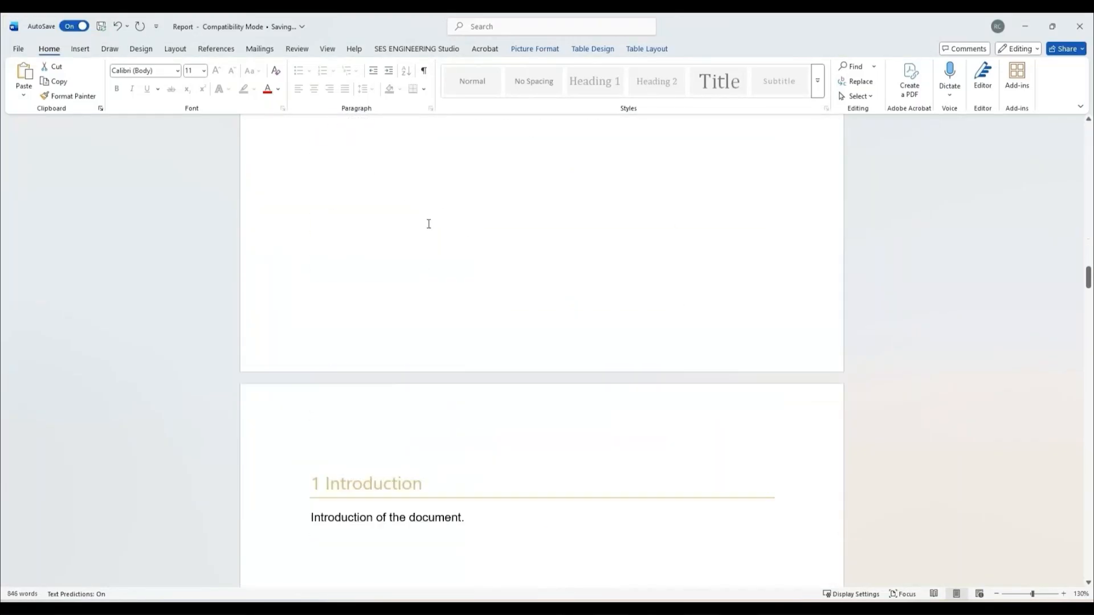
scroll(433, 268, "down", 15)
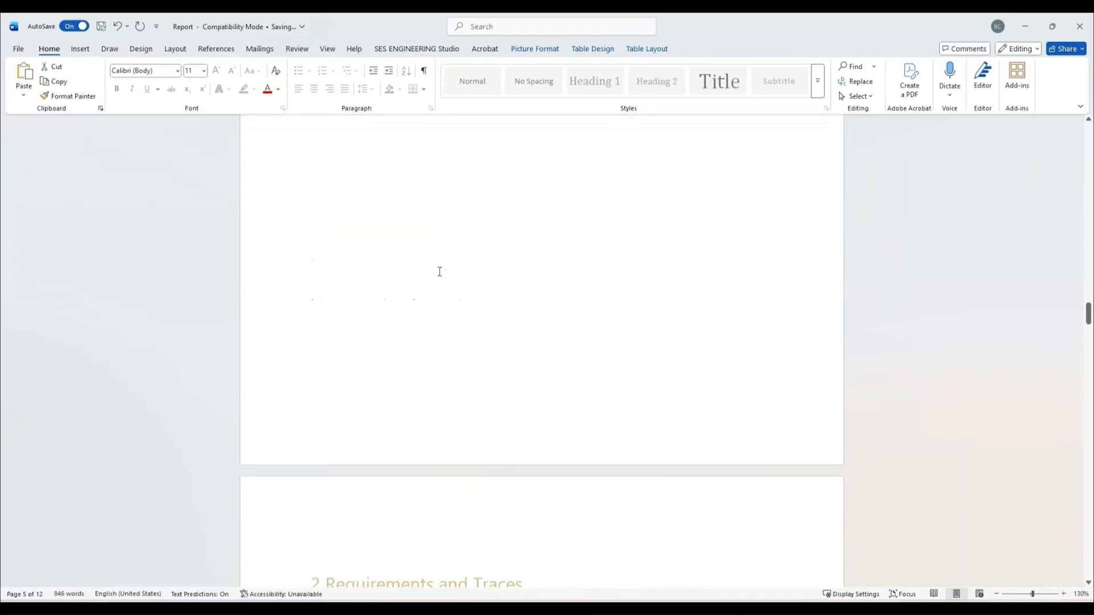
scroll(433, 274, "down", 2)
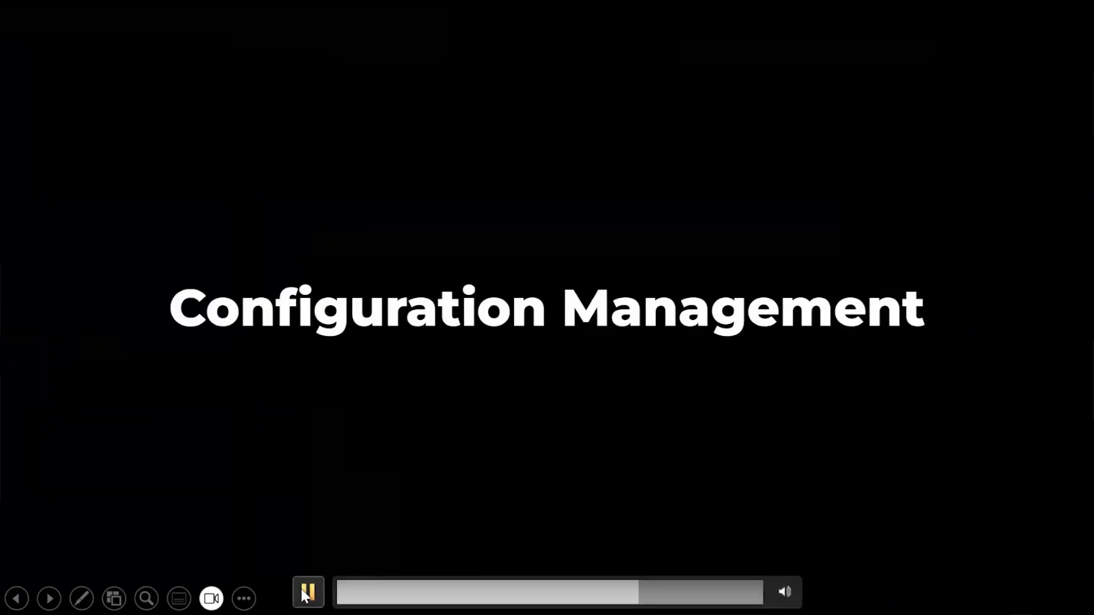
left_click(308, 592)
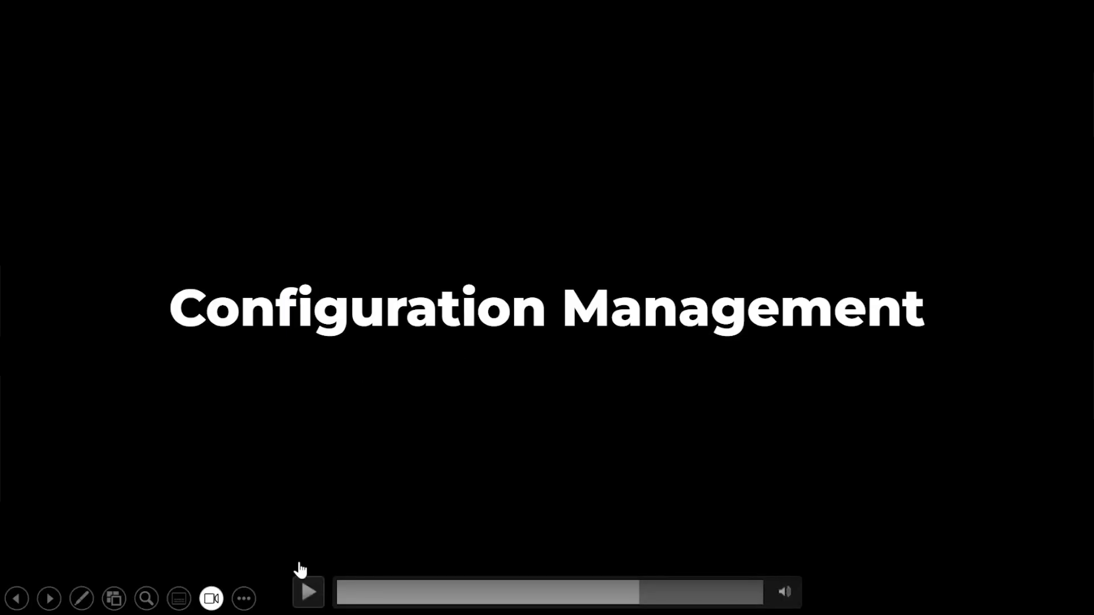
left_click(316, 587)
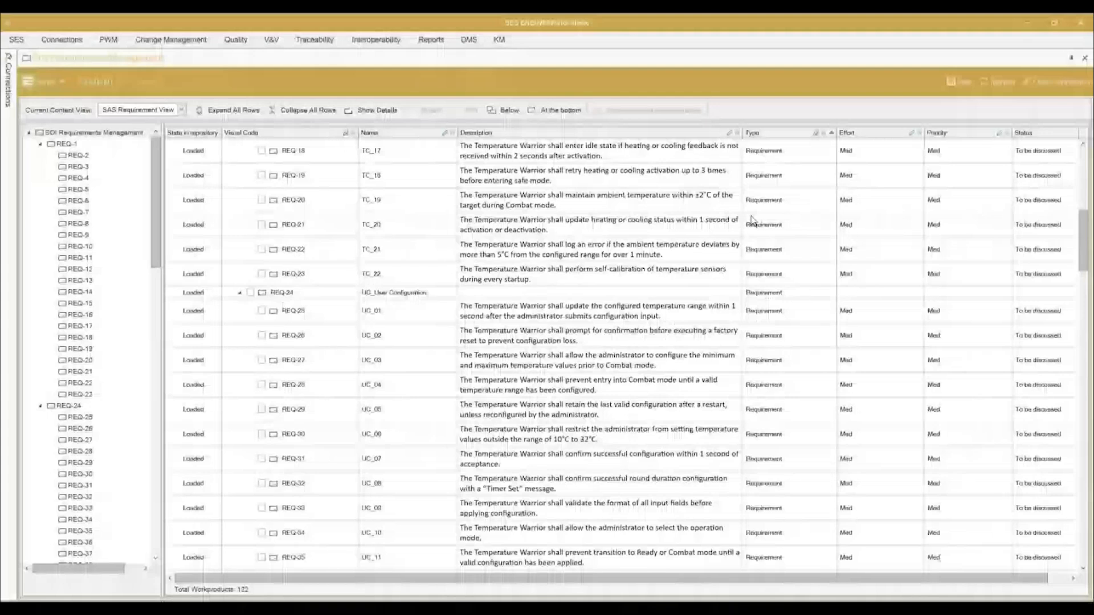
Step: Create a baseline of the SOI Requirements Management module named "SOI Requirements_V1" with the comment "These are the V1 requirements."
scroll(751, 220, "down", 15)
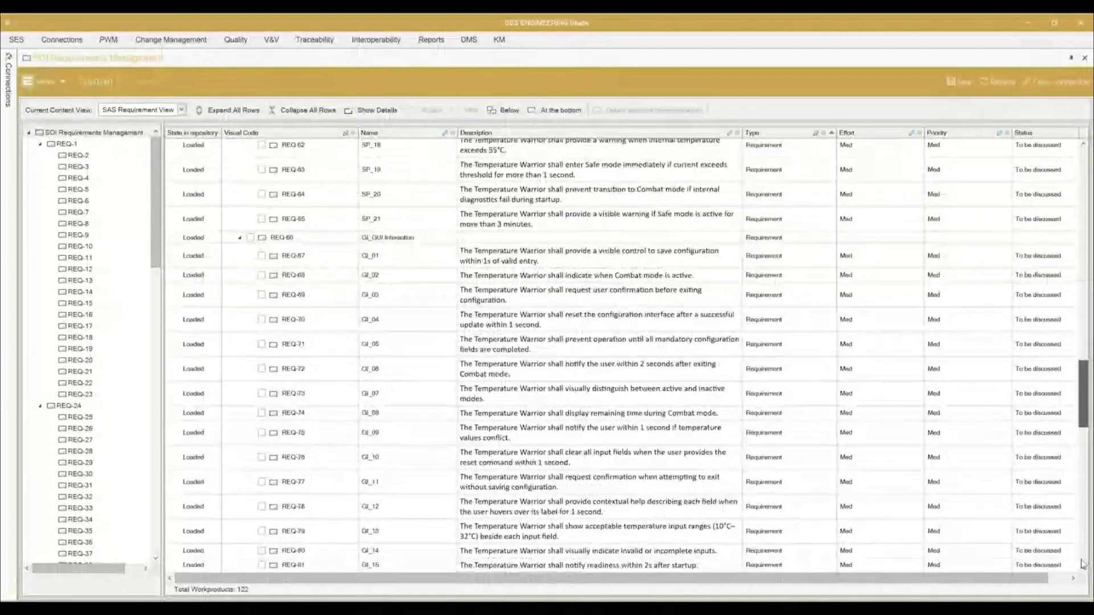
scroll(1084, 564, "down", 14)
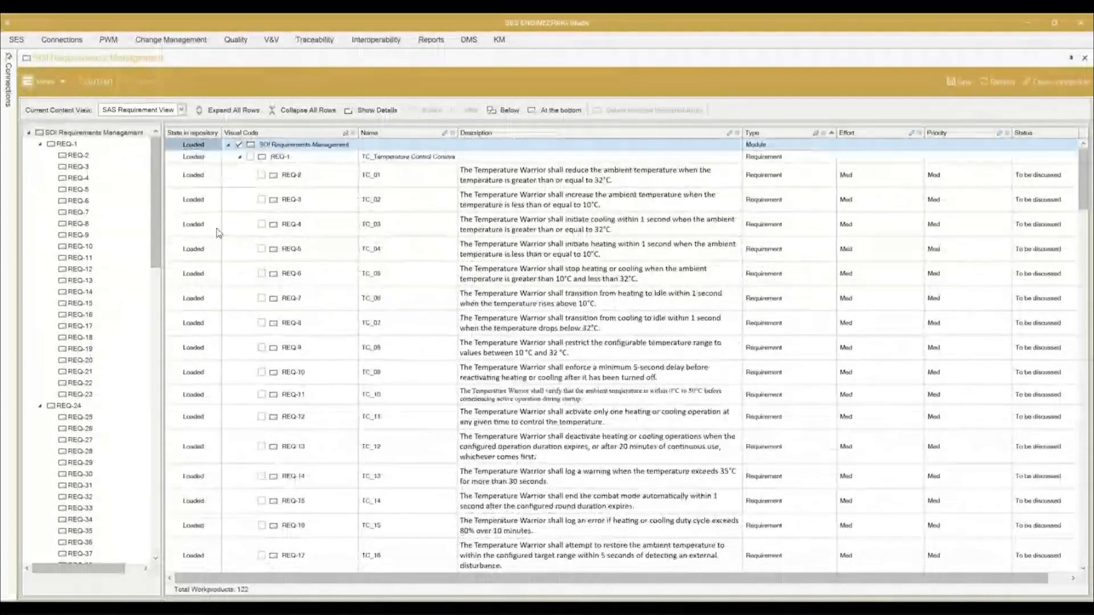
right_click(98, 135)
mouse_move(206, 232)
left_click(360, 251)
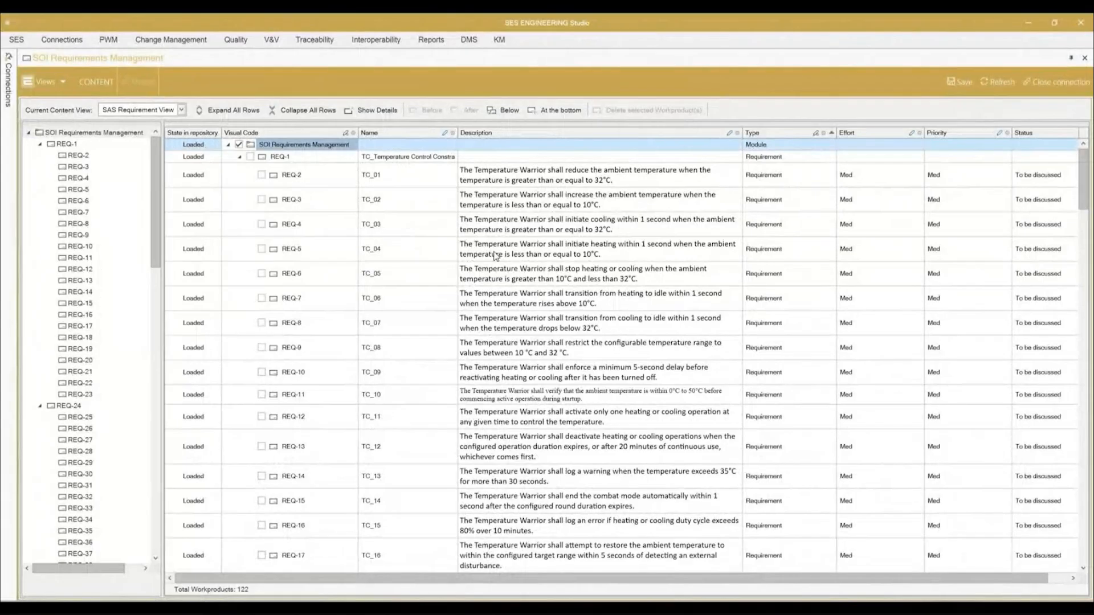
type("SOI Requirements_V1")
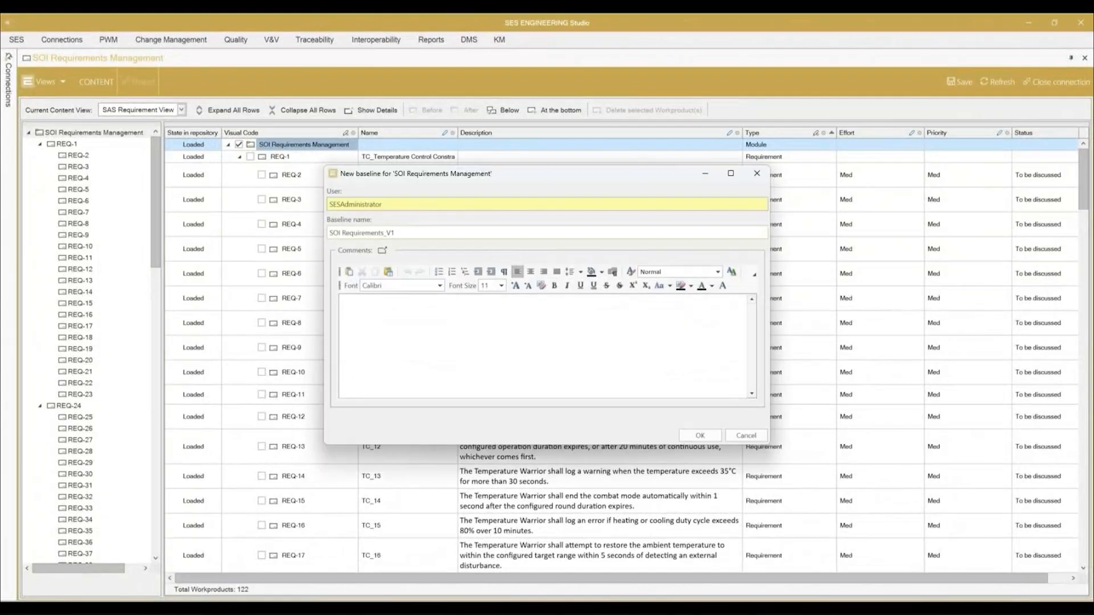
left_click(463, 316)
type("These are the V1 requirements.")
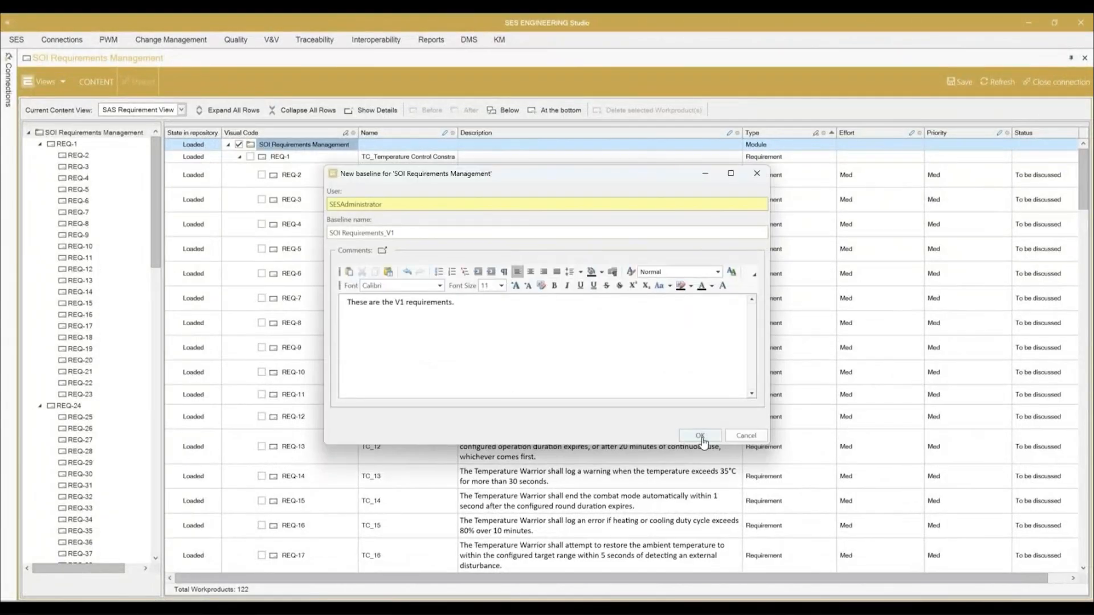
left_click(701, 435)
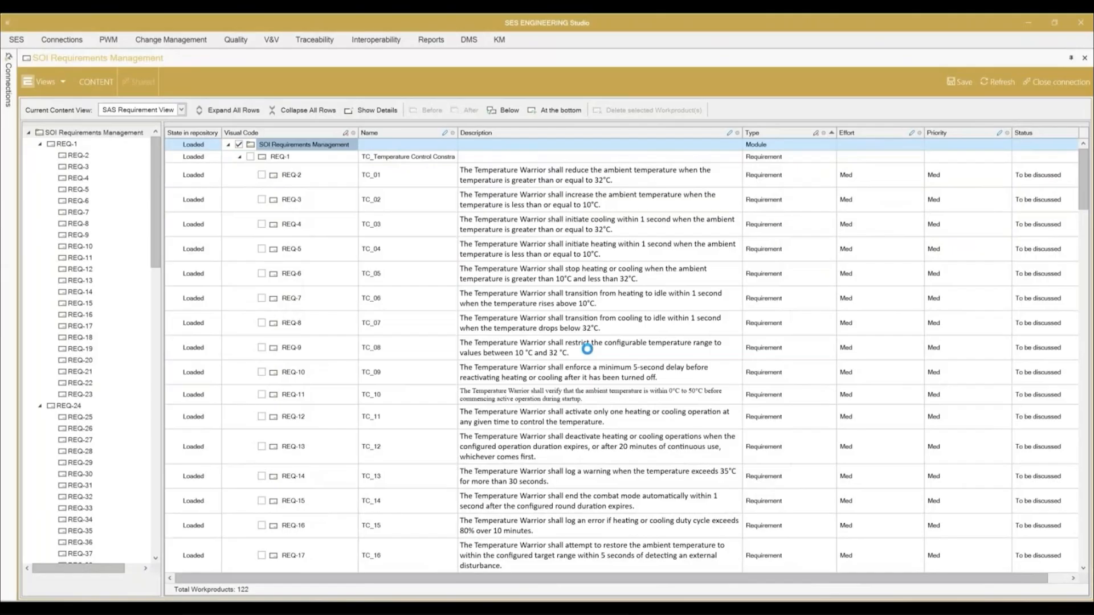
Step: Remove "greater than or" from REQ-2's description so the condition reads "when the temperature is equal to 32°C"
left_click(552, 184)
left_click(615, 180)
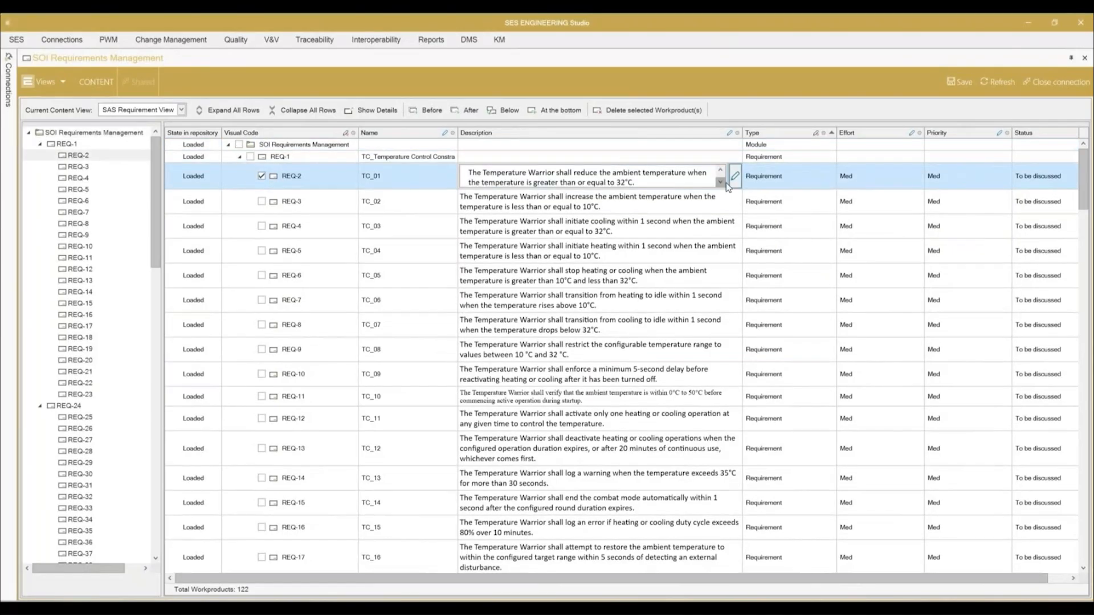
left_click(722, 182)
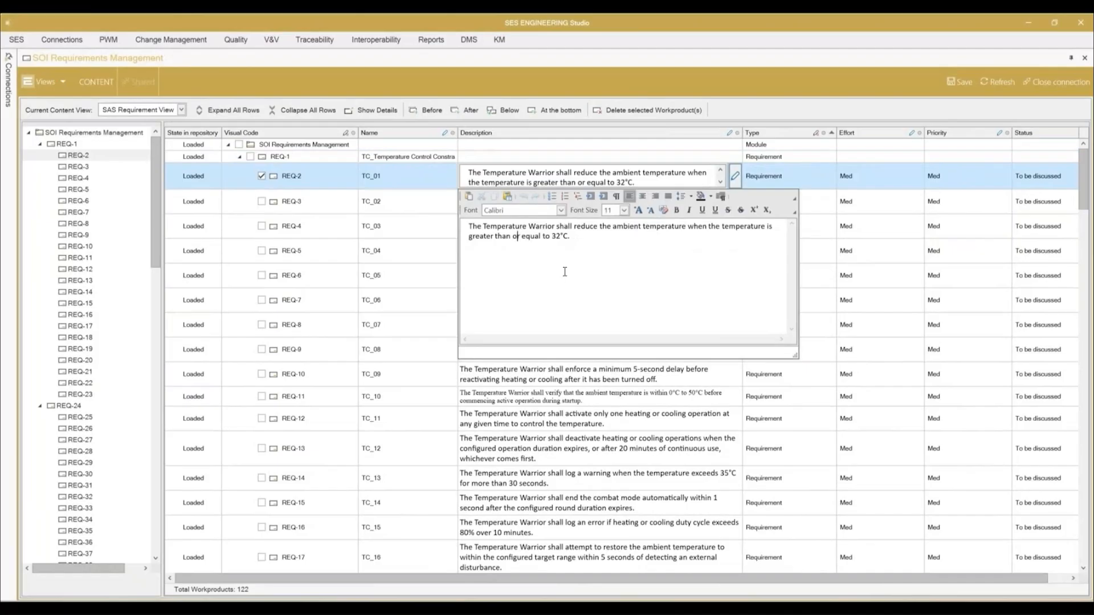
key("BackSpace")
key("BackSpace")
key("BackSpace")
key("BackSpace")
key("BackSpace")
key("BackSpace")
key("BackSpace")
key("BackSpace")
key("BackSpace")
key("BackSpace")
key("BackSpace")
key("BackSpace")
key("BackSpace")
key("BackSpace")
left_click(462, 185)
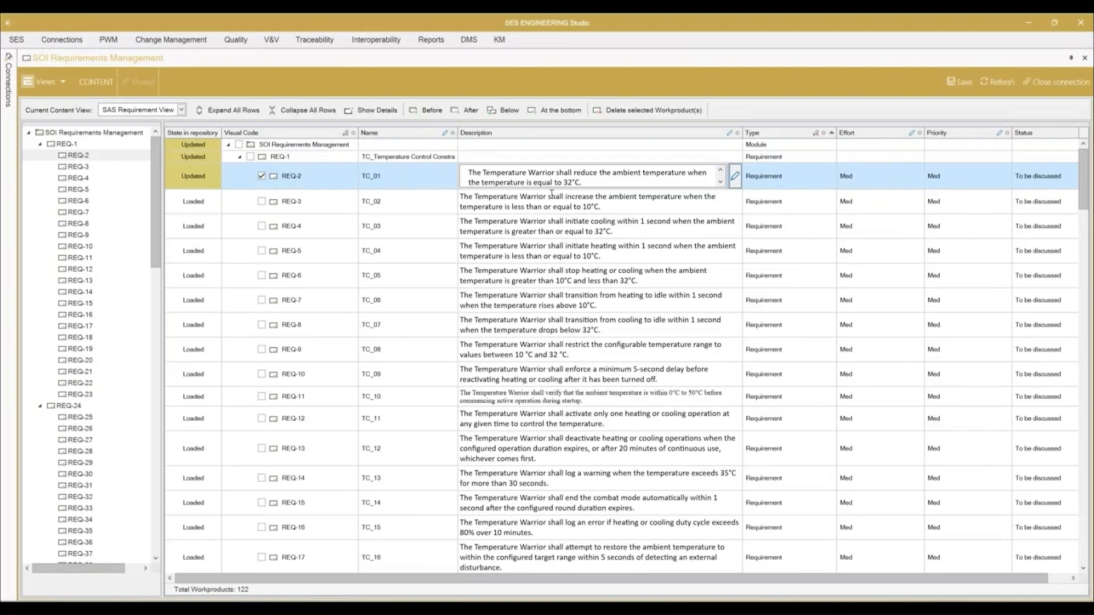
Step: Remove "less than or" from the temperature condition in REQ-3's description
left_click(576, 199)
left_click(687, 203)
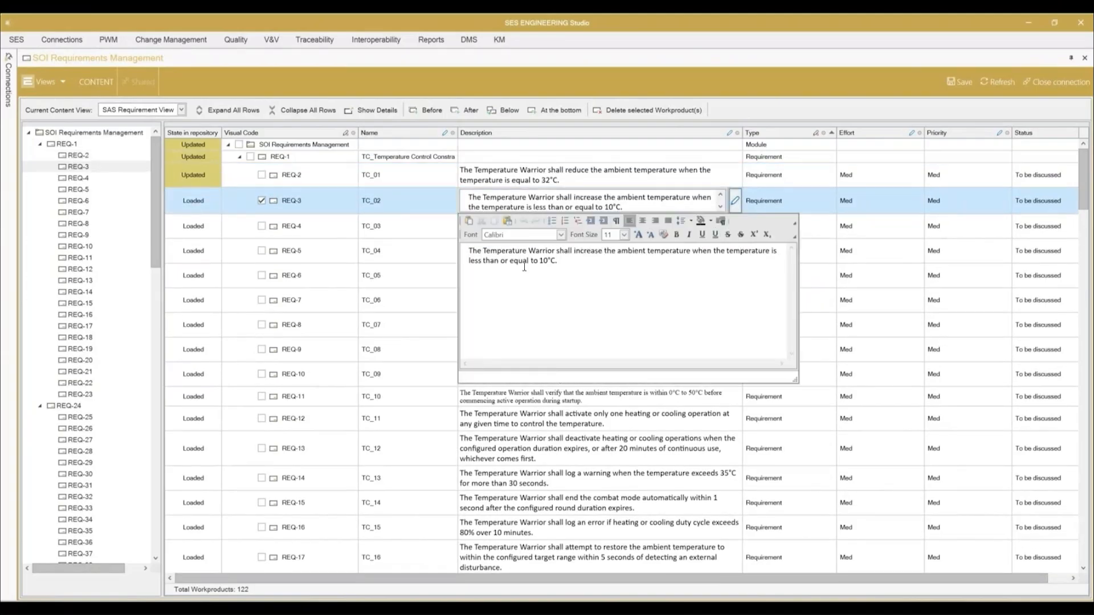
key("BackSpace")
key("BackSpace")
key("BackSpace")
key("BackSpace")
key("BackSpace")
key("BackSpace")
key("BackSpace")
key("BackSpace")
key("BackSpace")
key("BackSpace")
key("BackSpace")
key("BackSpace")
key("BackSpace")
left_click(498, 211)
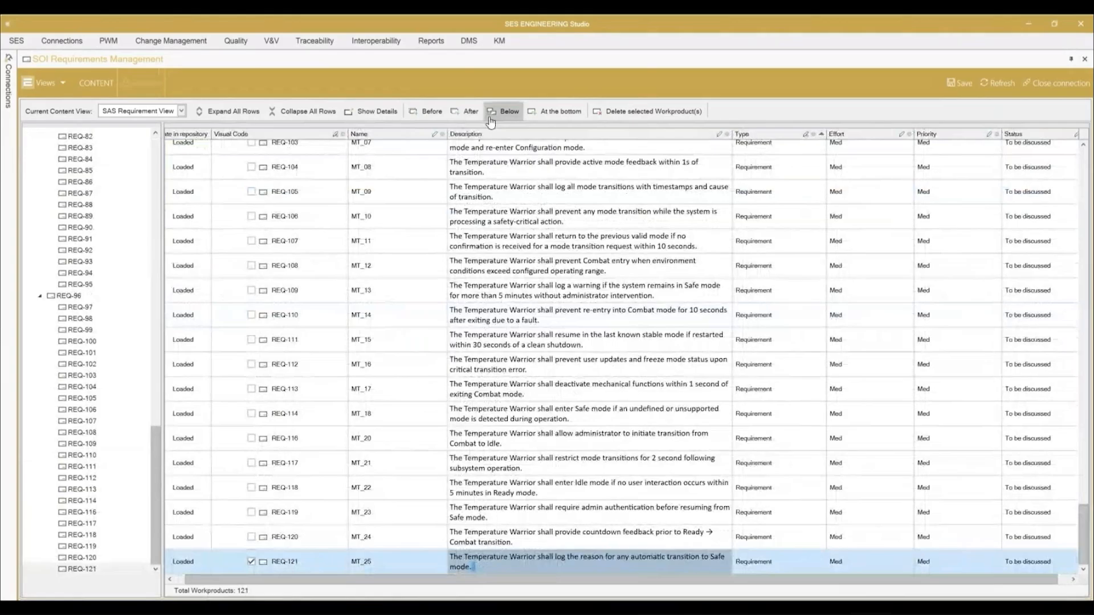
Step: Add a new requirement after REQ-121 named MT_26 with the description "The Temperature Warrior shall change the mode in 5 seconds."
left_click(489, 117)
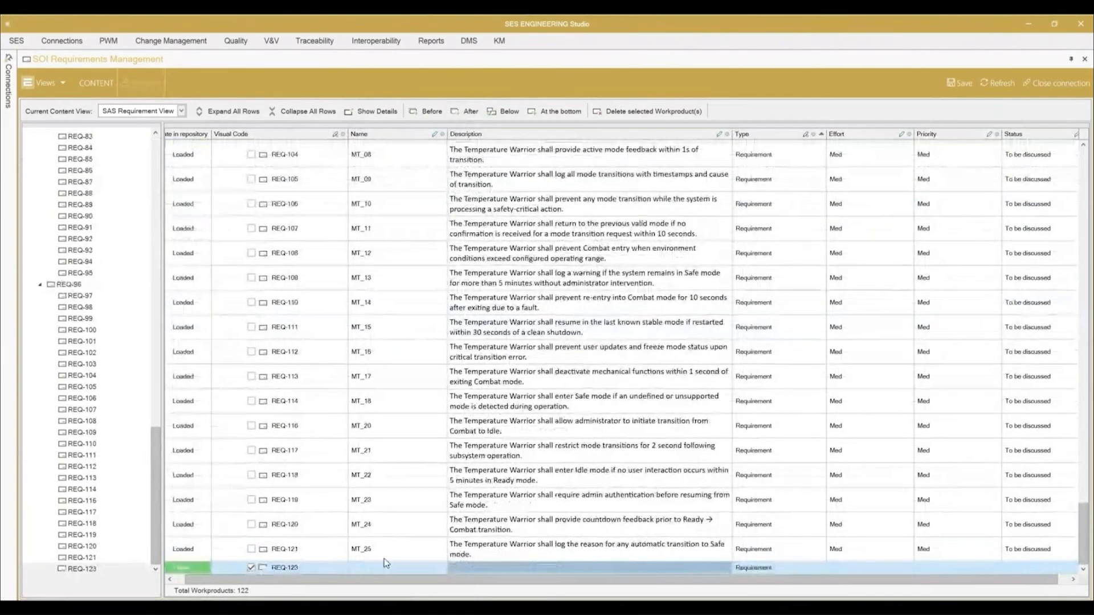
left_click(378, 566)
type("MT_26")
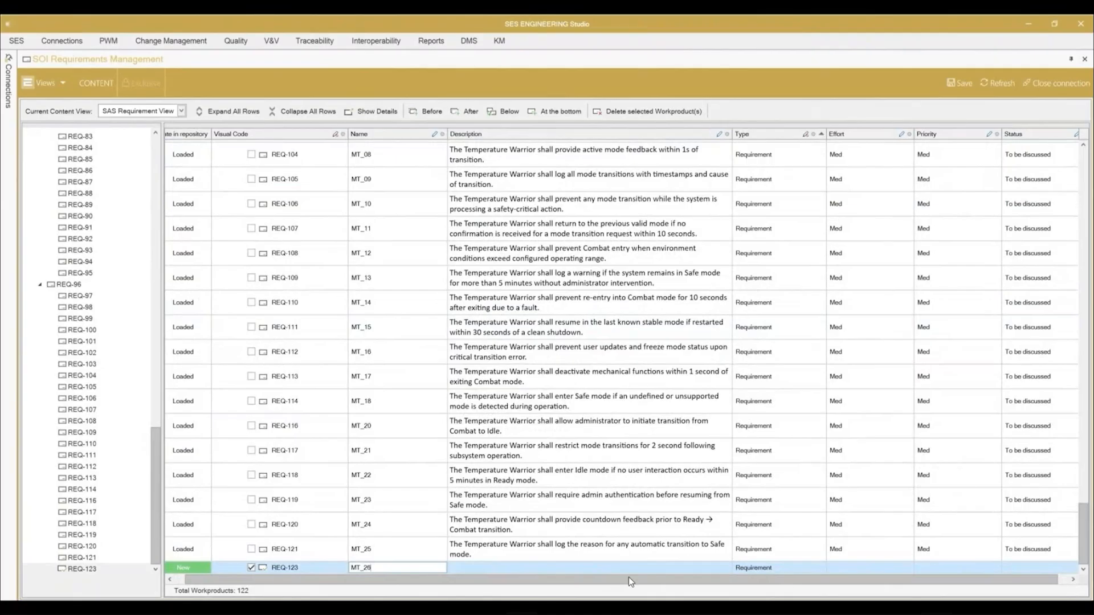
left_click(588, 569)
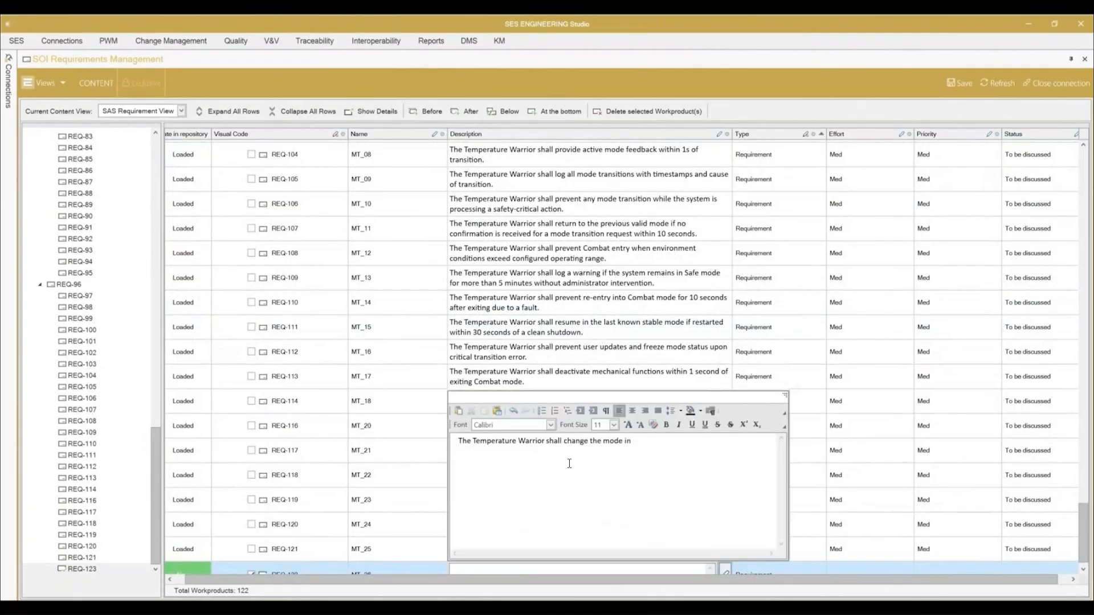
type("in 5 seconds.")
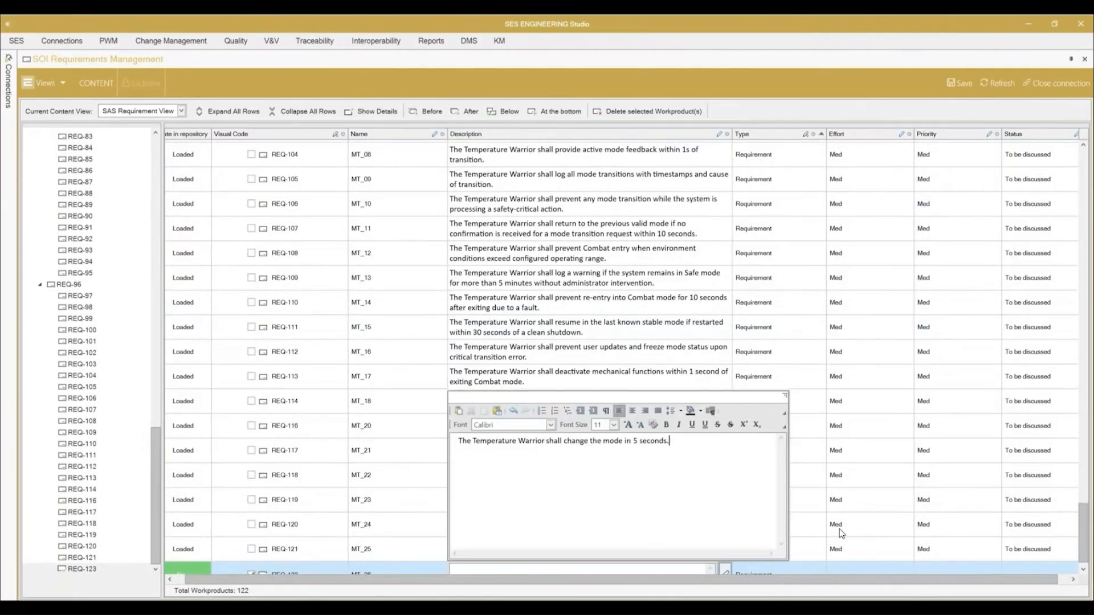
left_click(814, 546)
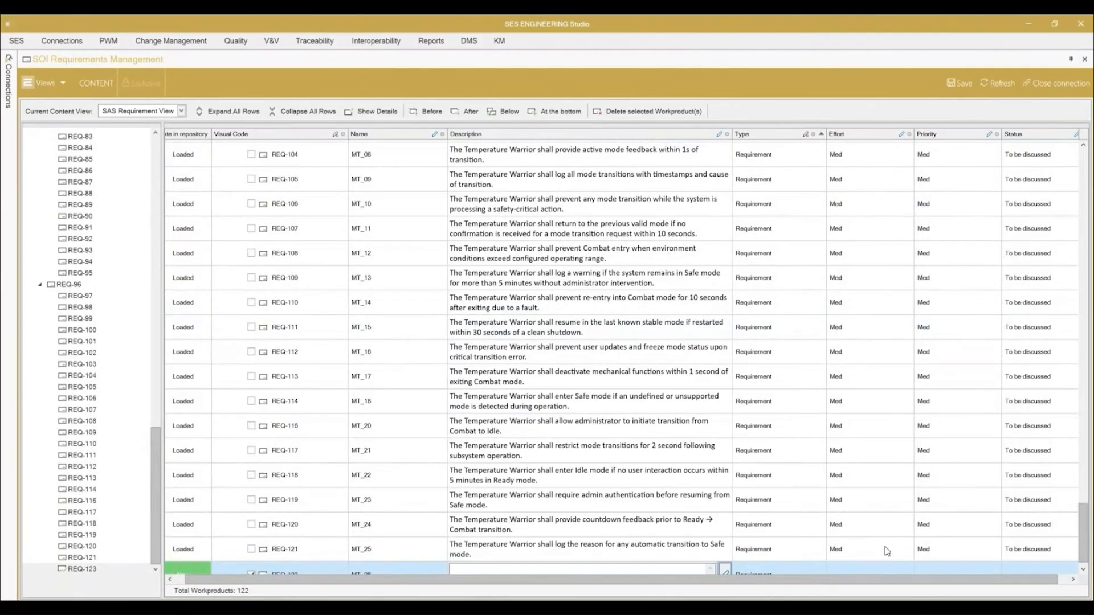
Step: Set the new MT_26 requirement's Effort to Low and its Priority to High
left_click(869, 570)
left_click(908, 567)
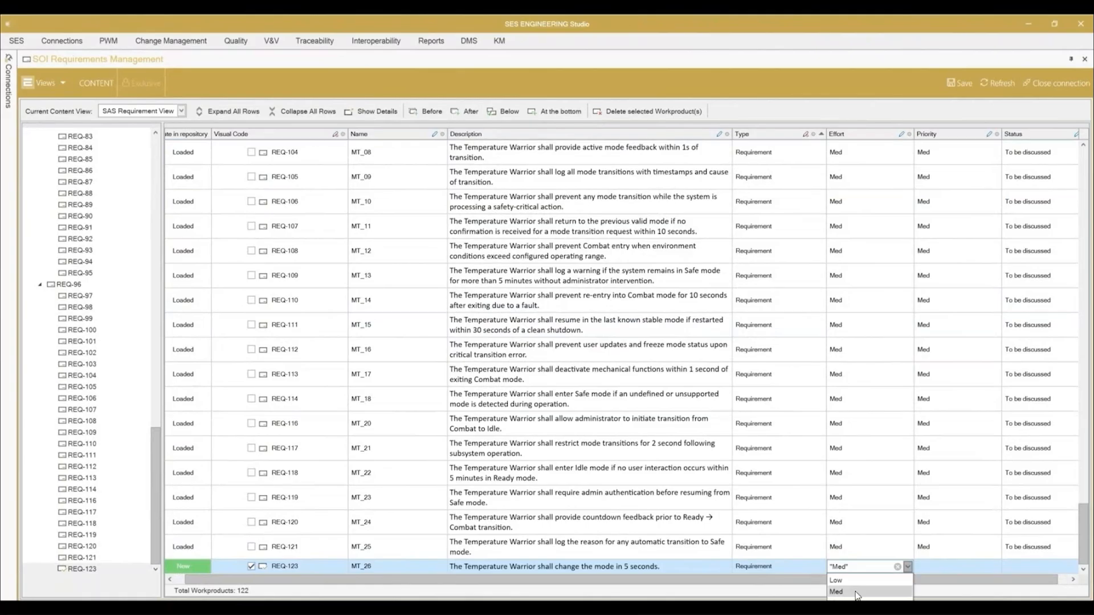
left_click(836, 581)
left_click(946, 567)
left_click(995, 567)
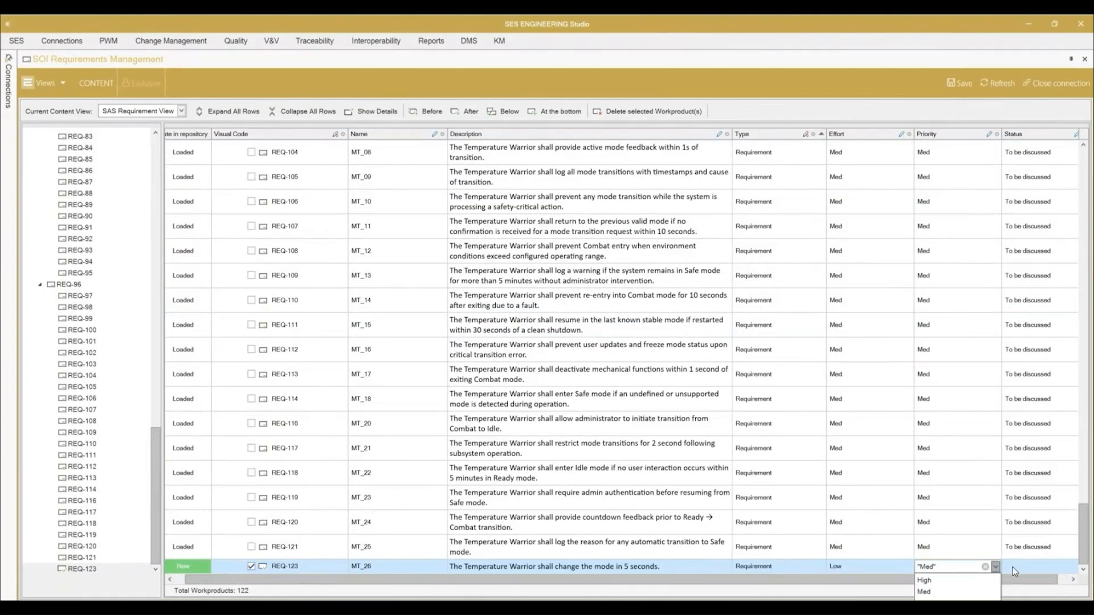
left_click(925, 580)
key("Tab")
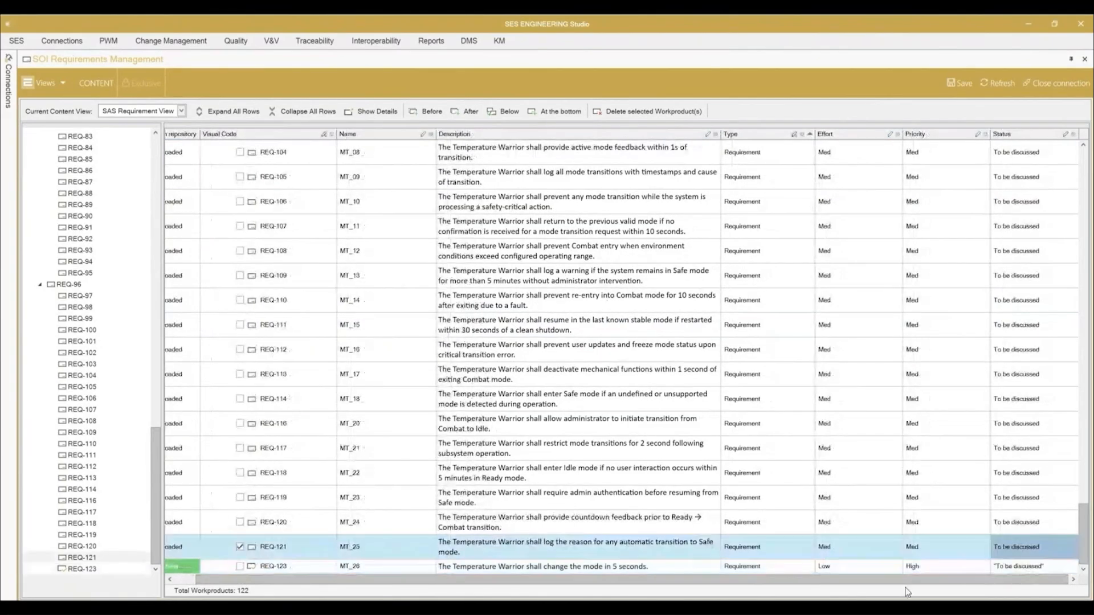
left_click_drag(819, 581, 795, 581)
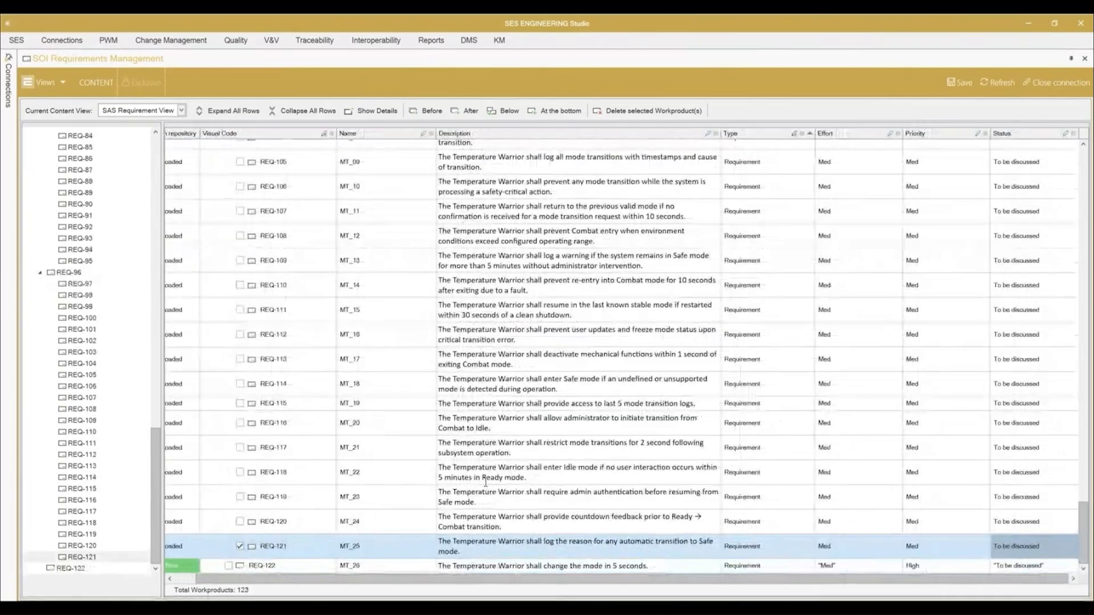
Step: Delete requirement REQ-115 (MT_19) and save the module's changes
left_click(559, 405)
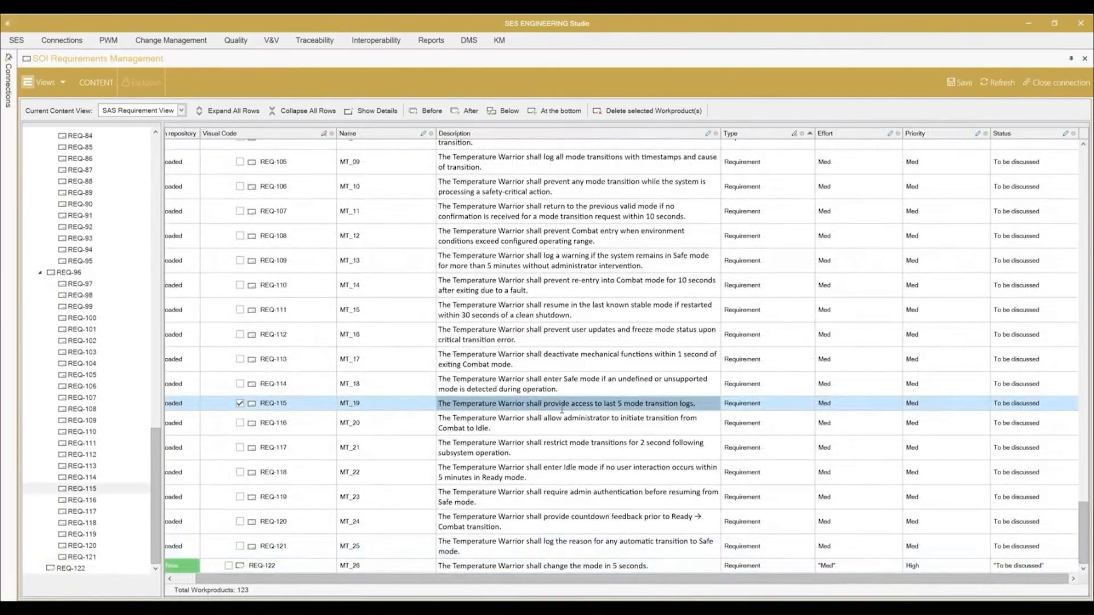
left_click(618, 113)
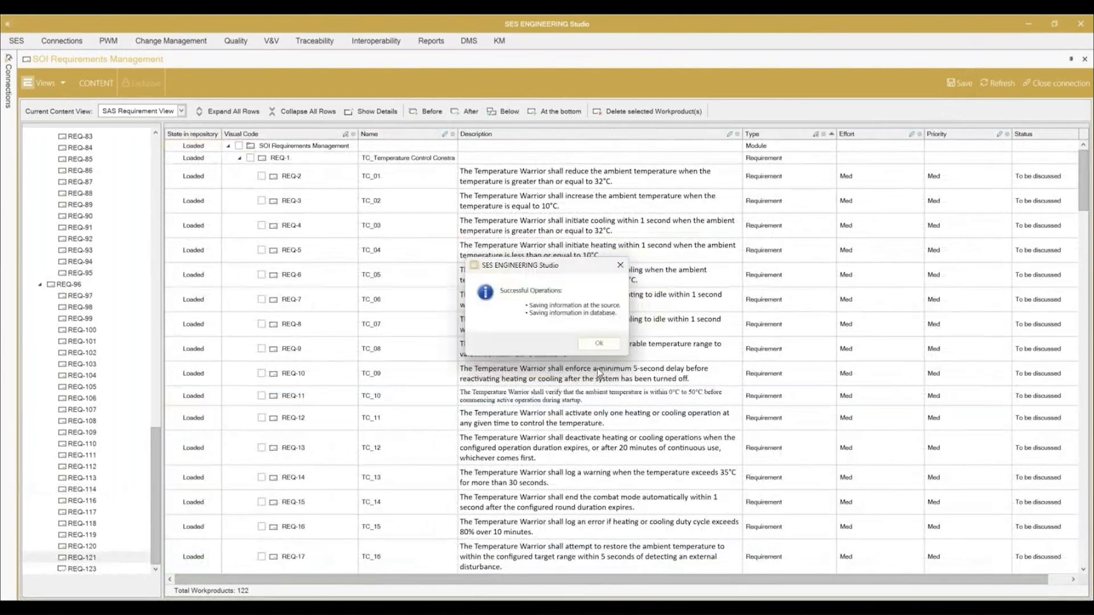
left_click(599, 343)
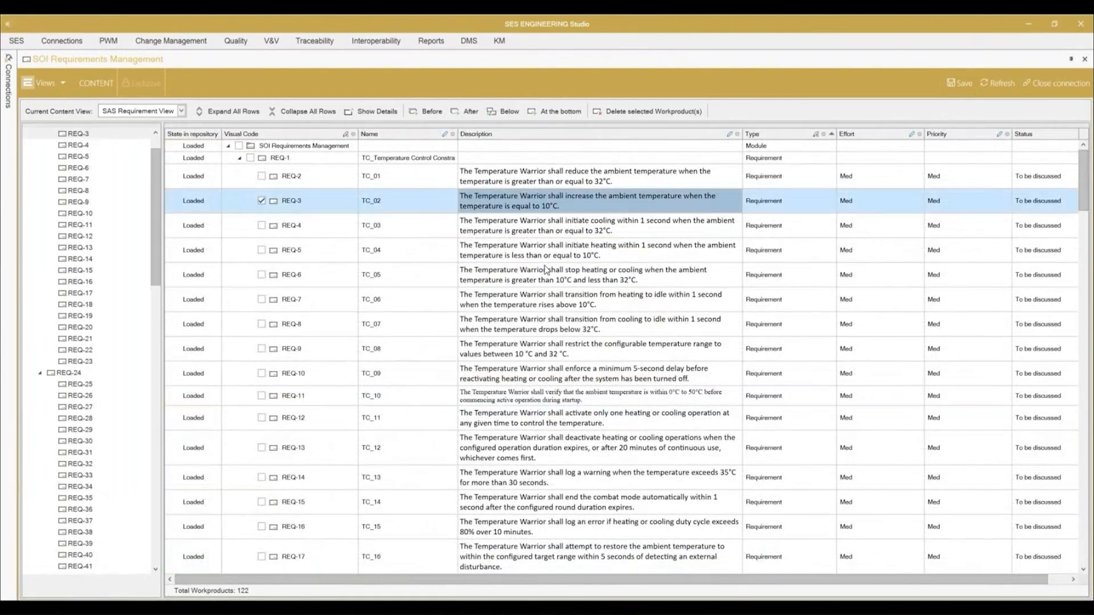
Step: Show the differences between the "SOI Requirements_V1" baseline and the current module, filtering out unchanged requirements
right_click(540, 207)
mouse_move(457, 297)
left_click(324, 297)
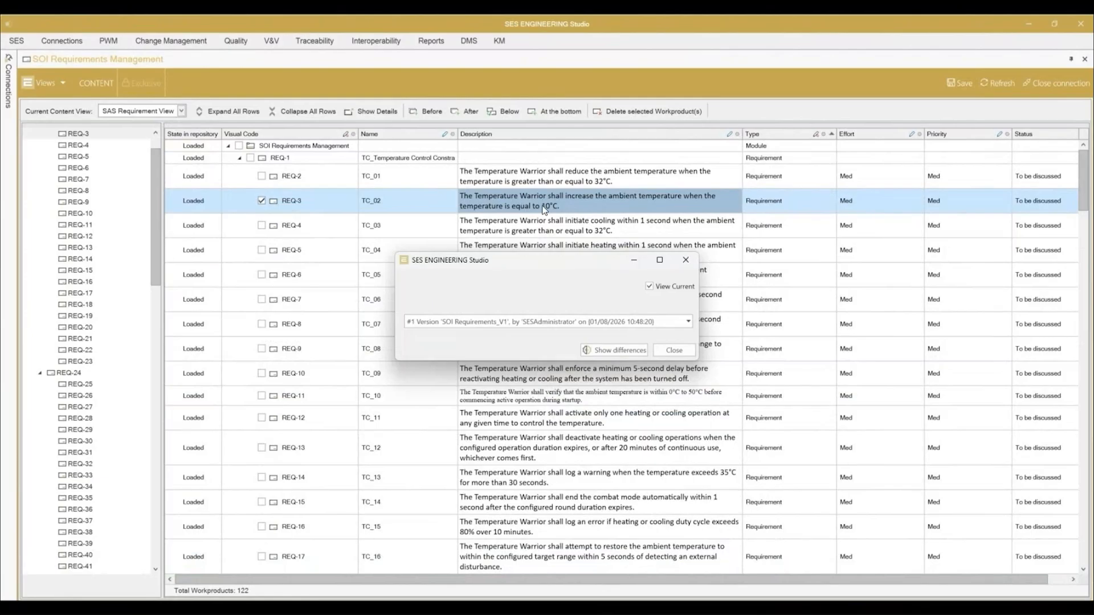
left_click(599, 349)
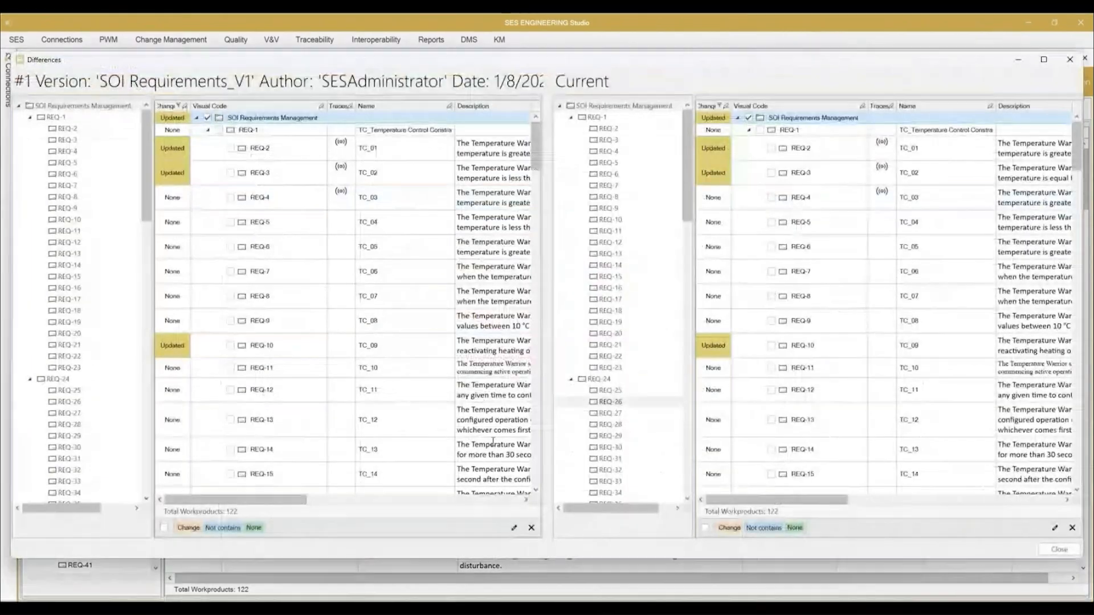
left_click(164, 527)
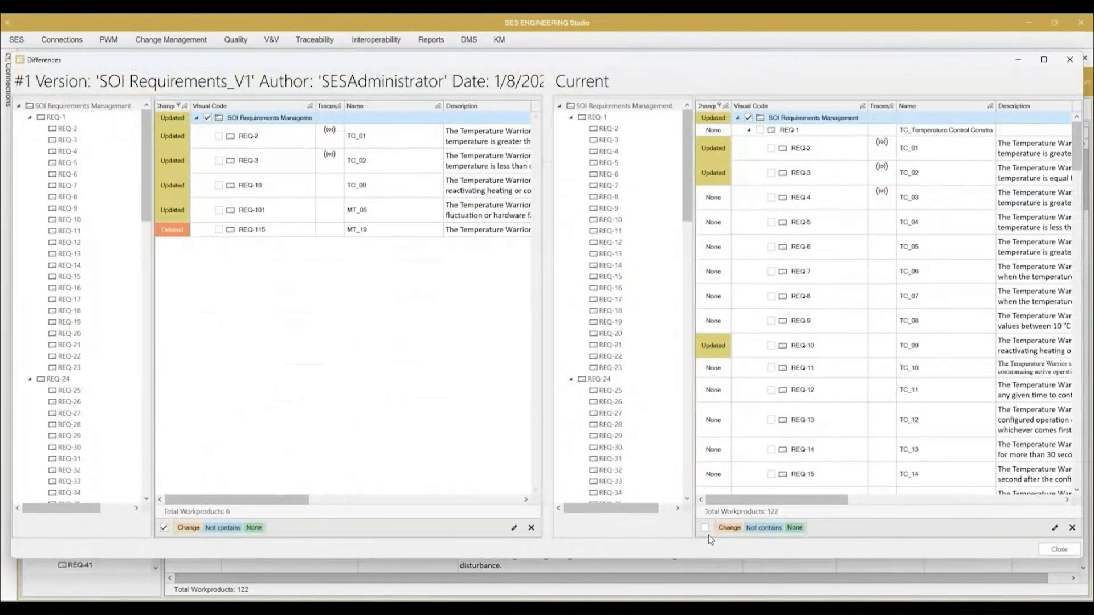
Step: View REQ-2's changes between the baseline and the current version with markup
left_click(281, 138)
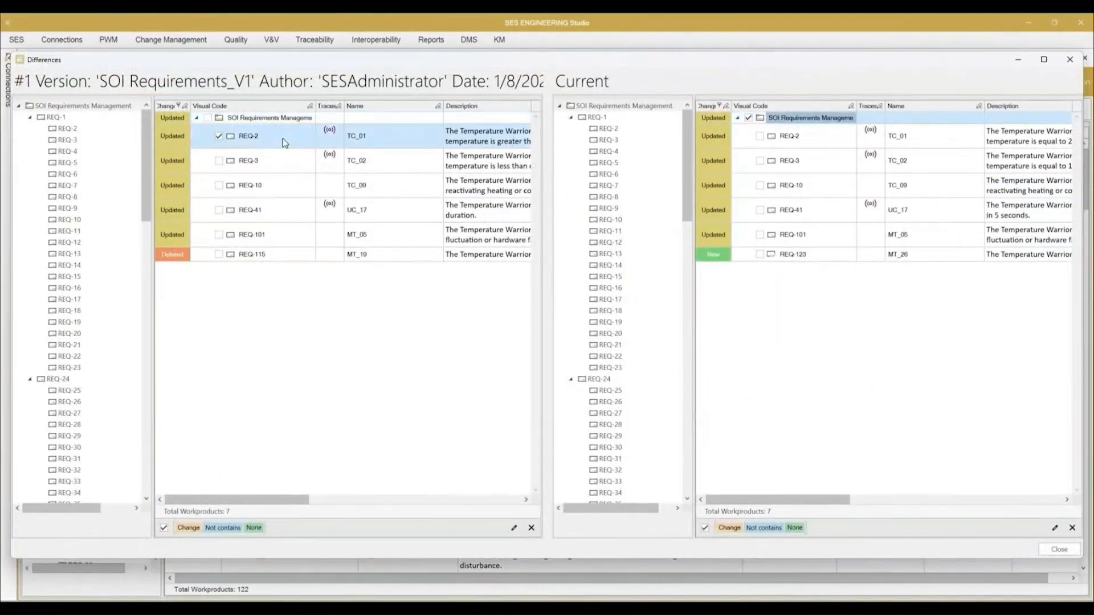
right_click(744, 142)
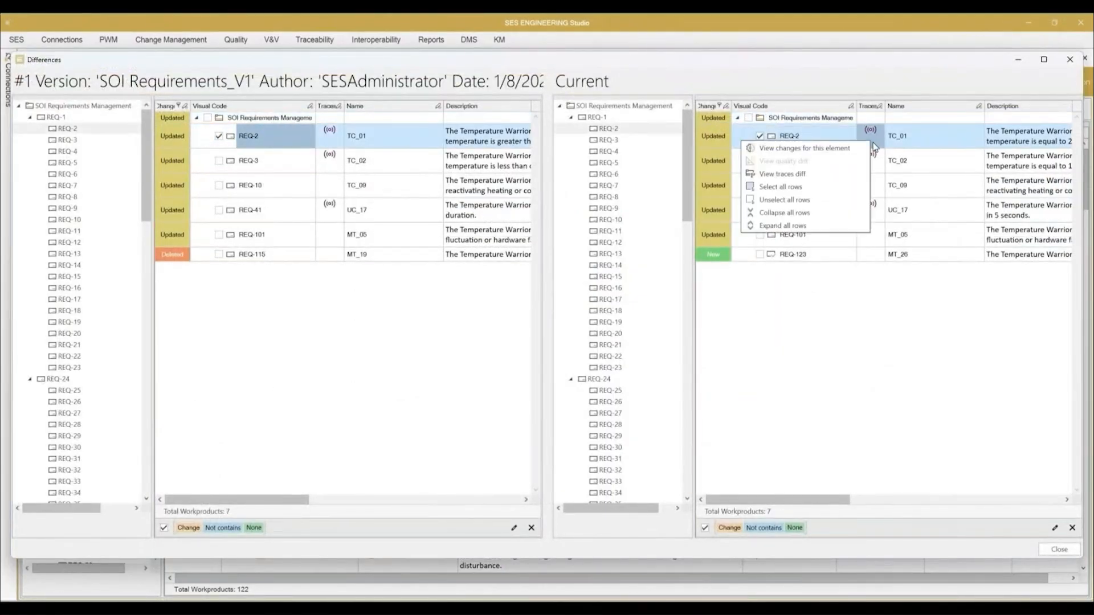
left_click(803, 150)
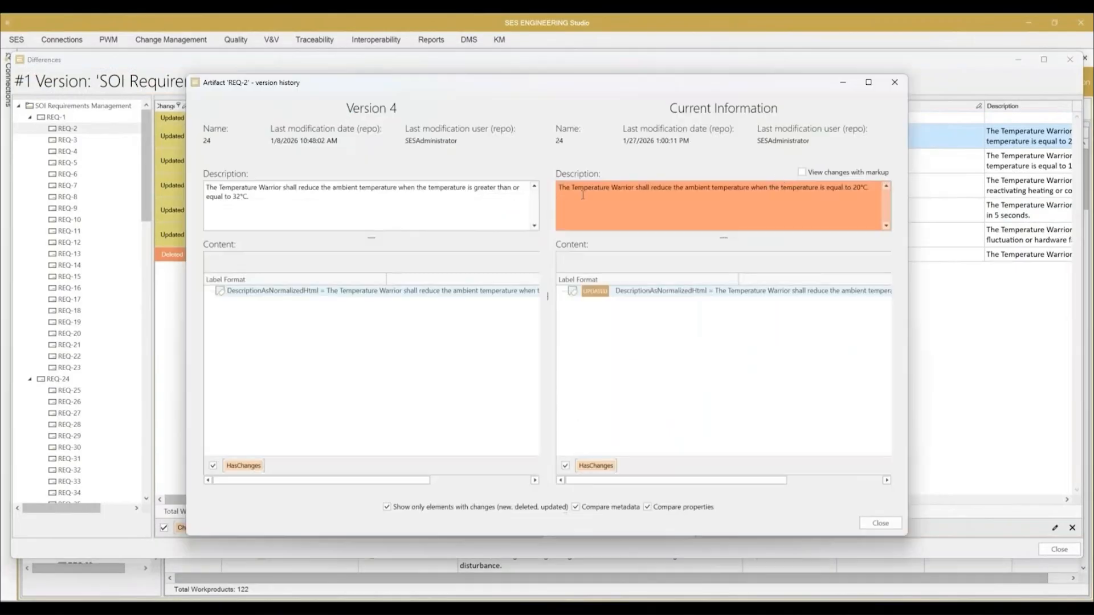
left_click(802, 172)
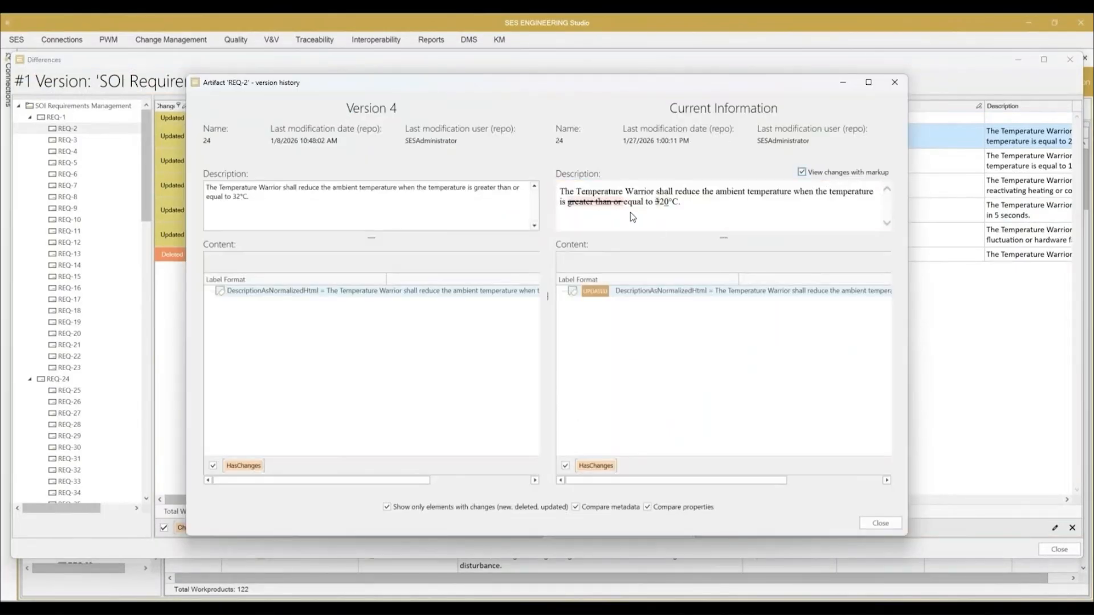
left_click(880, 523)
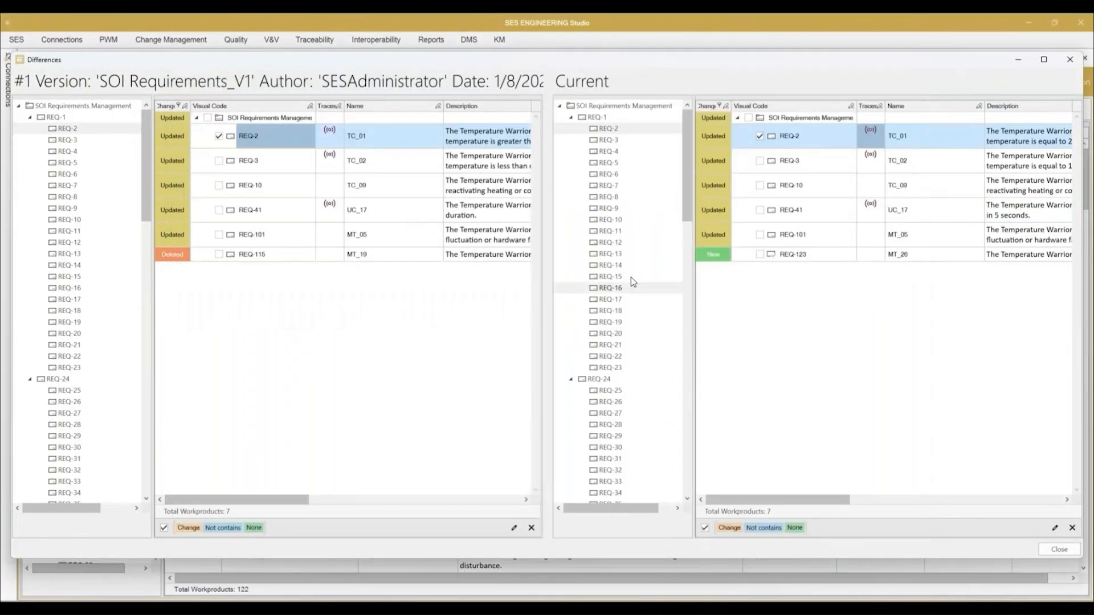
Step: View REQ-3's description changes between the baseline and the current version
left_click(418, 164)
right_click(421, 162)
left_click(389, 170)
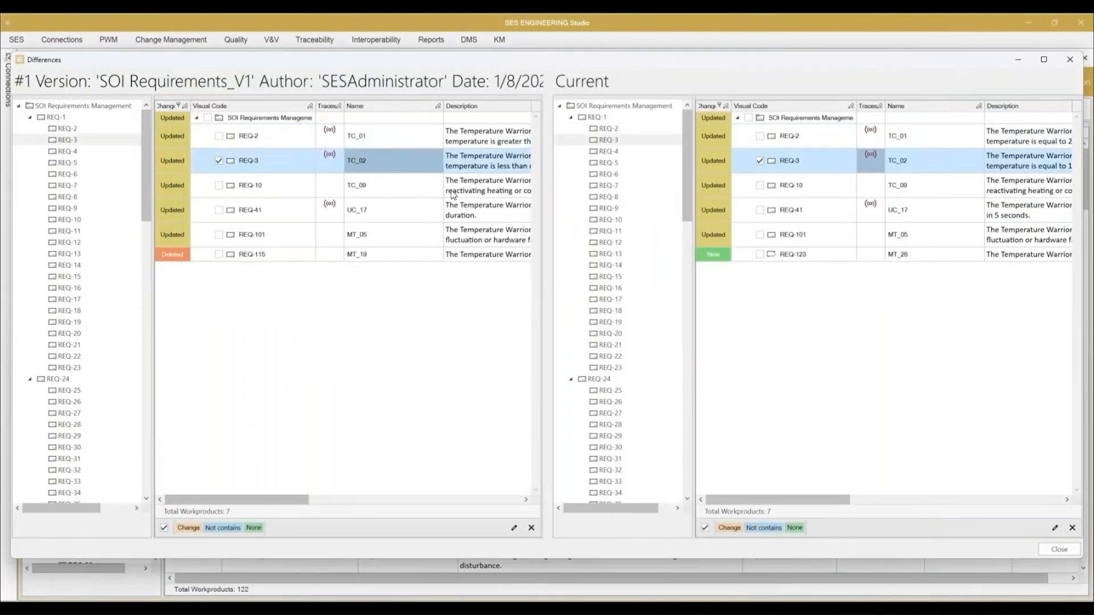
left_click(827, 173)
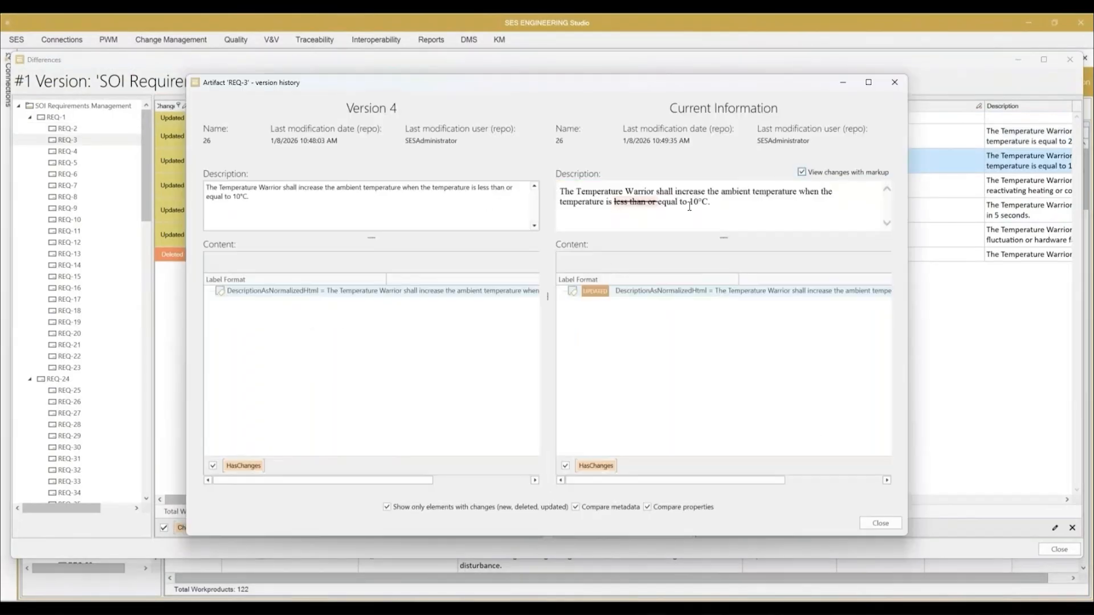
left_click(882, 523)
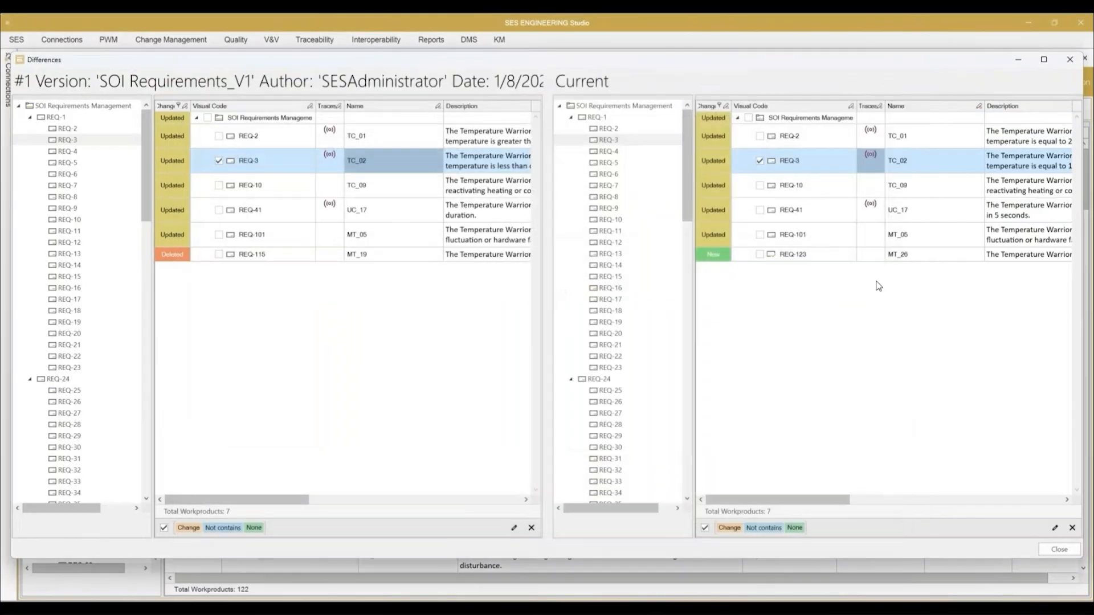
Step: View the trace differences of REQ-2 between the baseline and the current version
right_click(872, 136)
left_click(830, 167)
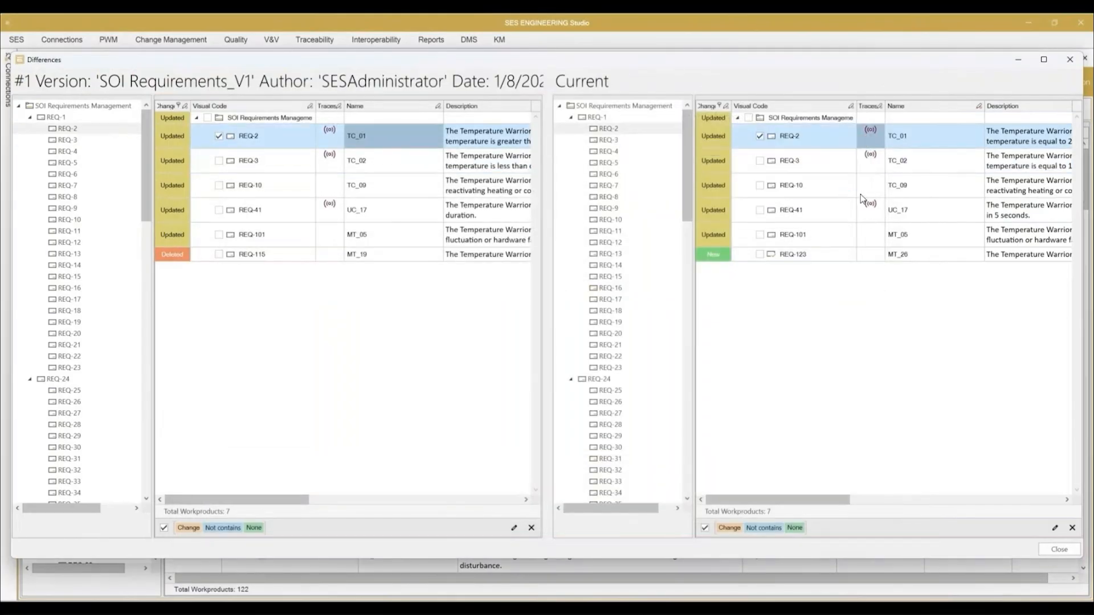
scroll(895, 300, "up", 3)
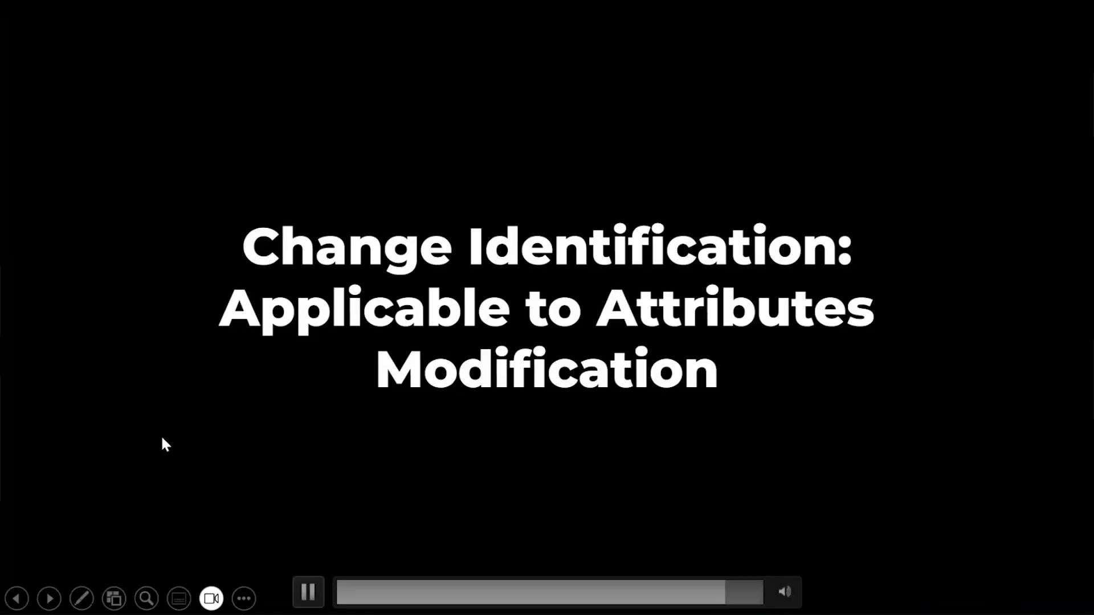
left_click(308, 591)
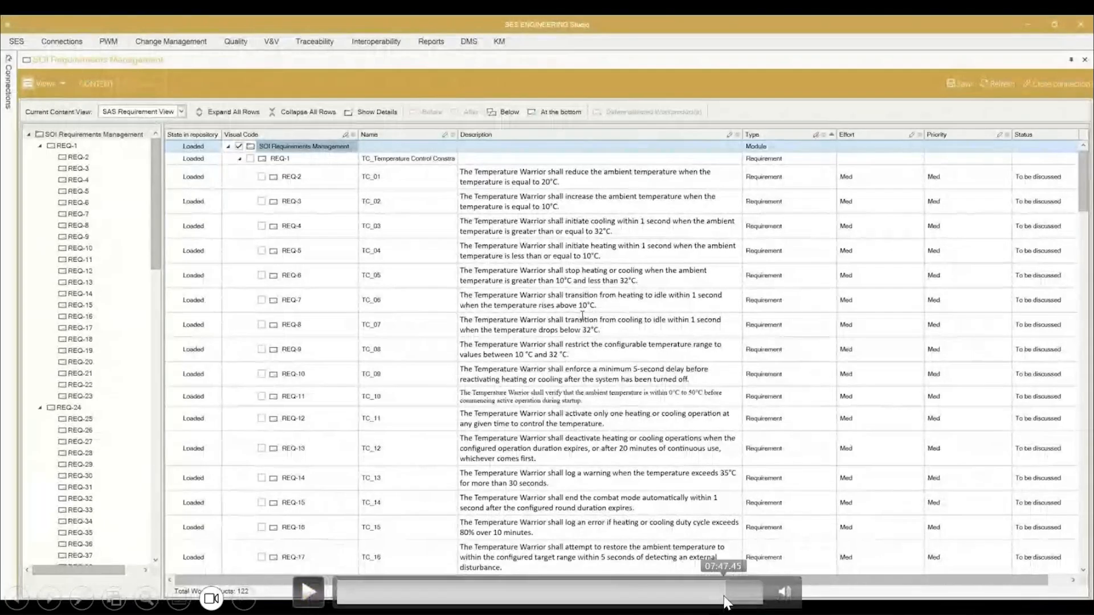
left_click(720, 593)
left_click_drag(718, 593, 724, 596)
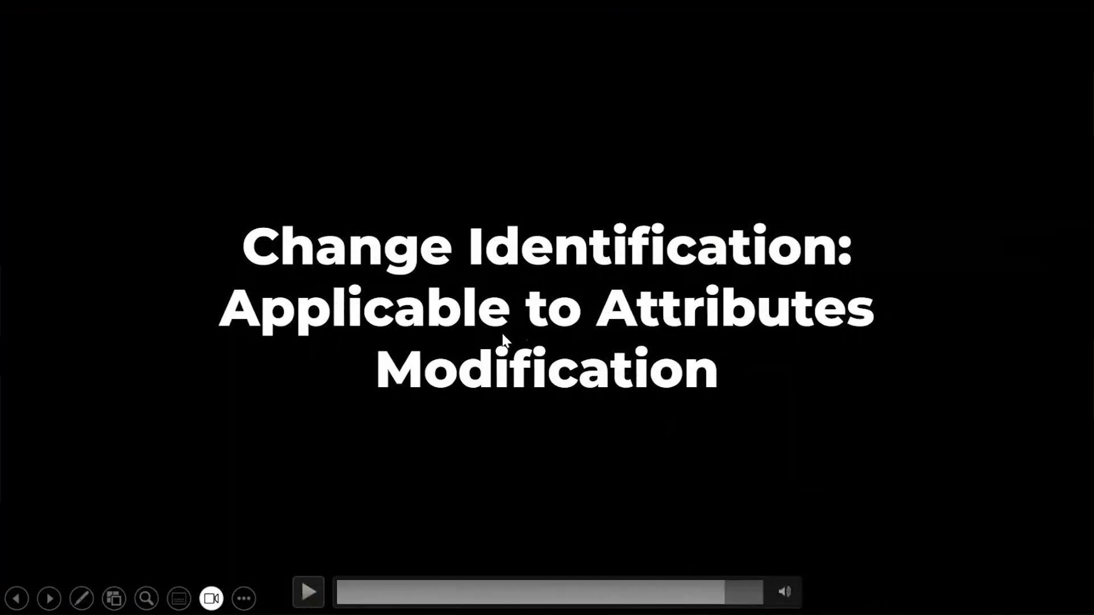
left_click(308, 591)
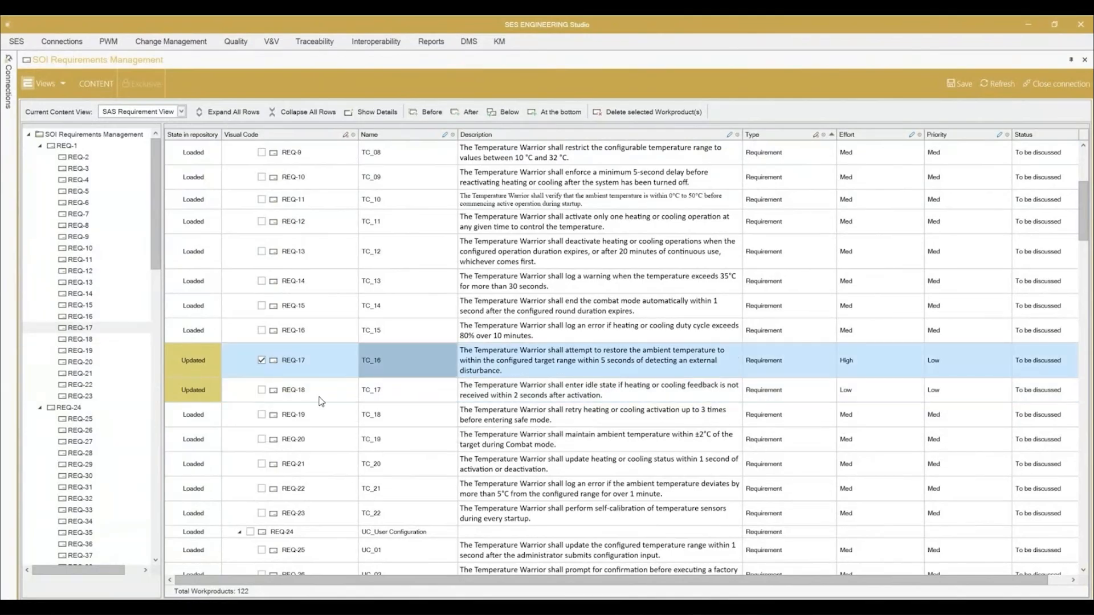
Step: Save the attribute changes to REQ-17 and REQ-18 and show the module's differences from the "SOI Requirements_V1" baseline, limited to changed requirements
left_click(545, 342)
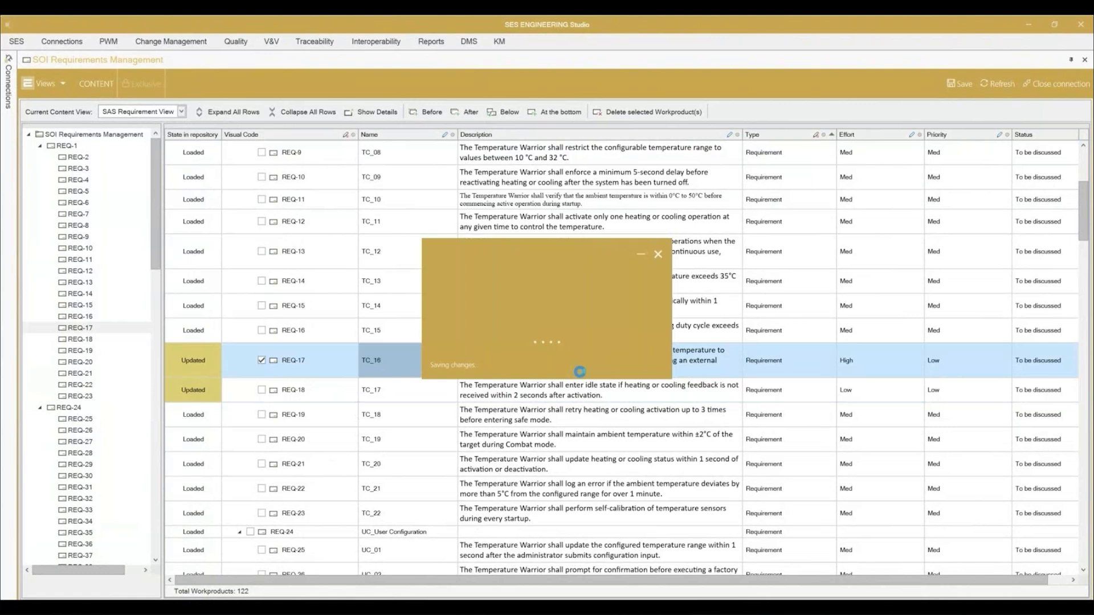
left_click(590, 343)
right_click(414, 241)
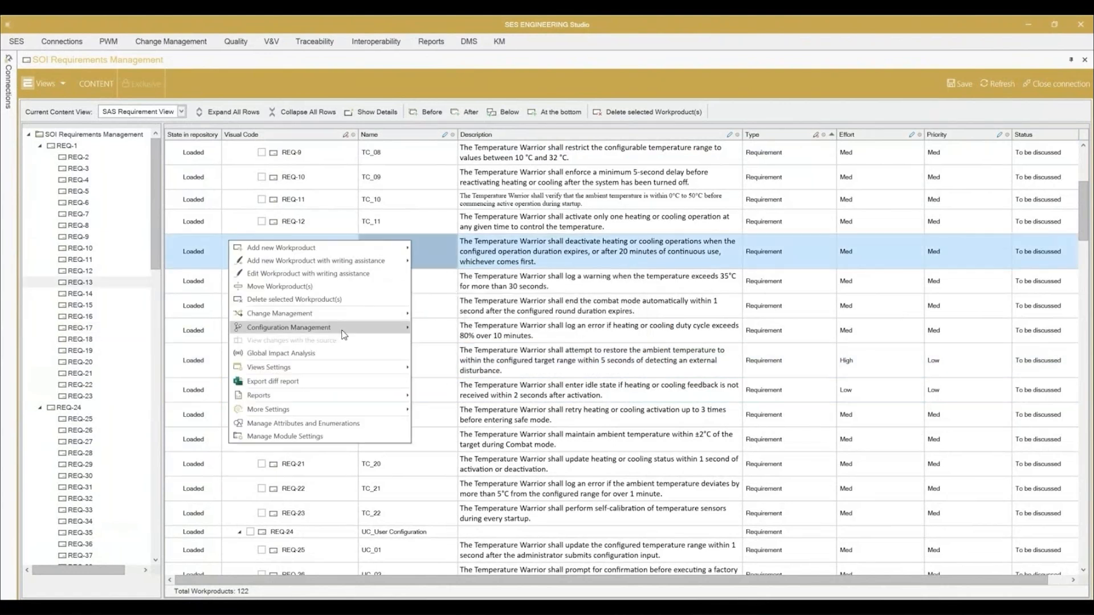
mouse_move(342, 331)
left_click(220, 331)
left_click(613, 353)
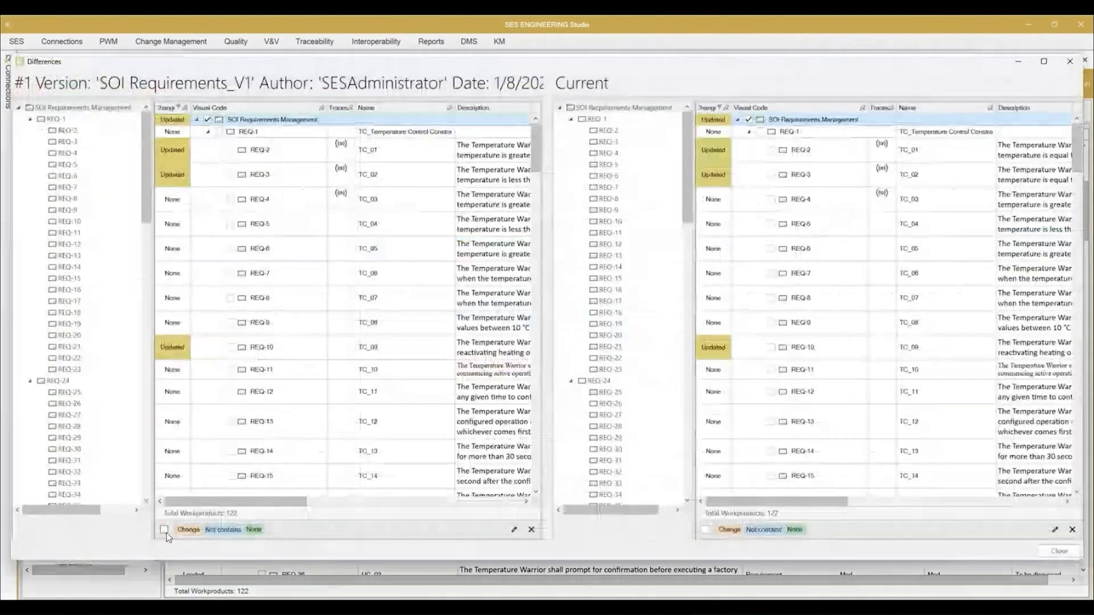
left_click(165, 530)
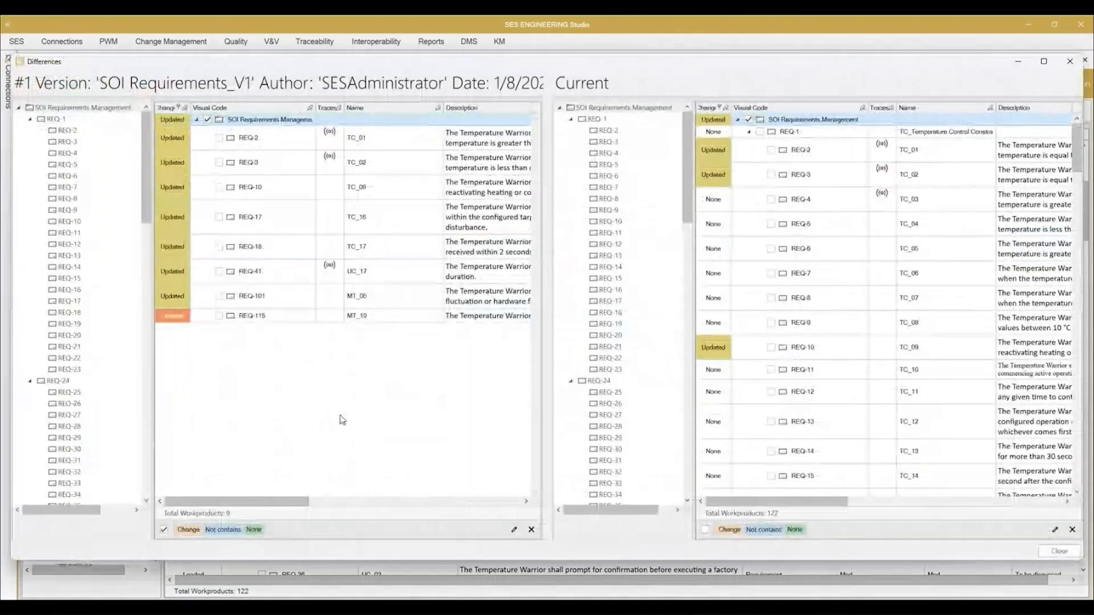
left_click(706, 530)
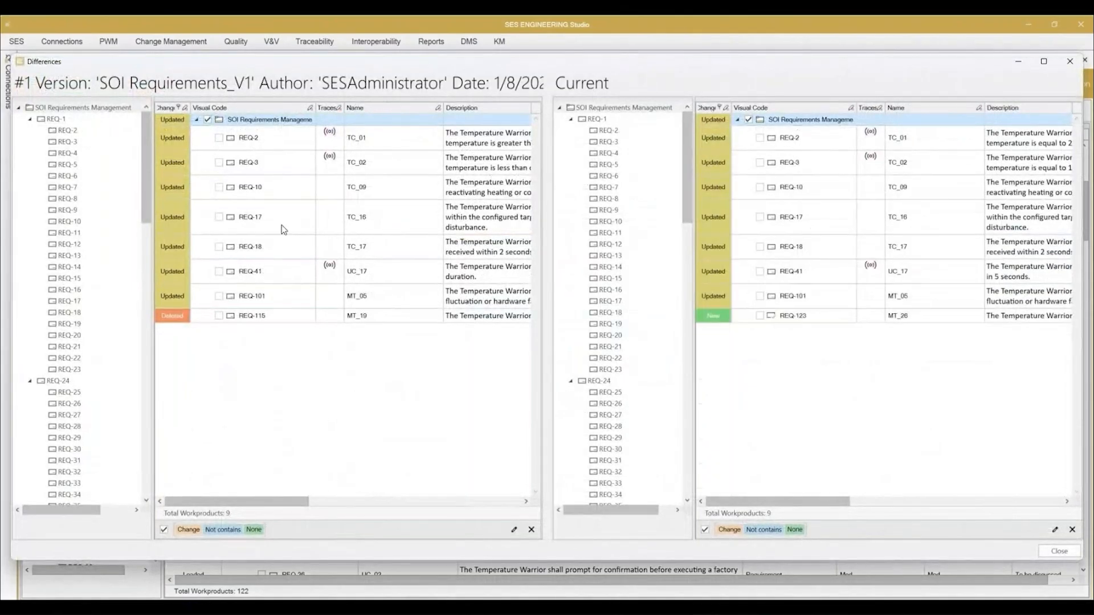
Step: View the Effort and Priority changes of REQ-17 and REQ-18 against the baseline
right_click(824, 221)
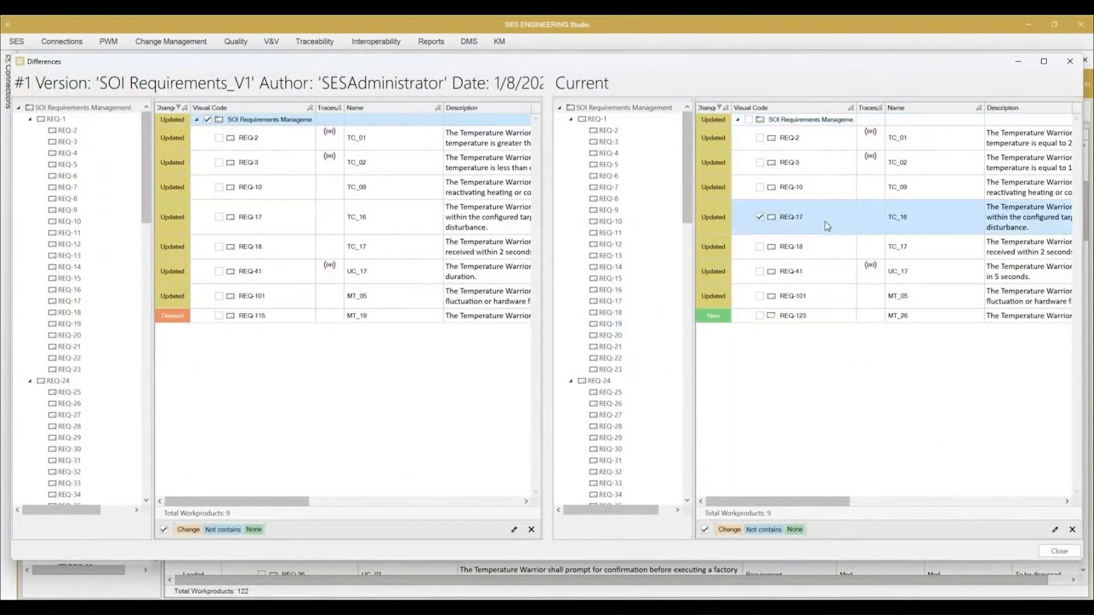
left_click(794, 231)
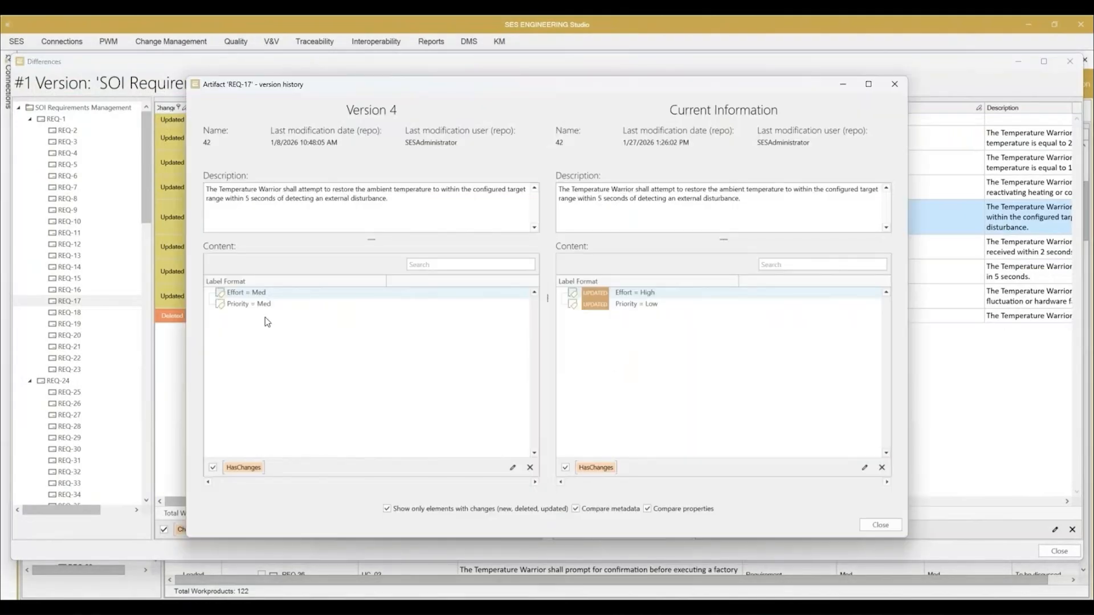
left_click(878, 524)
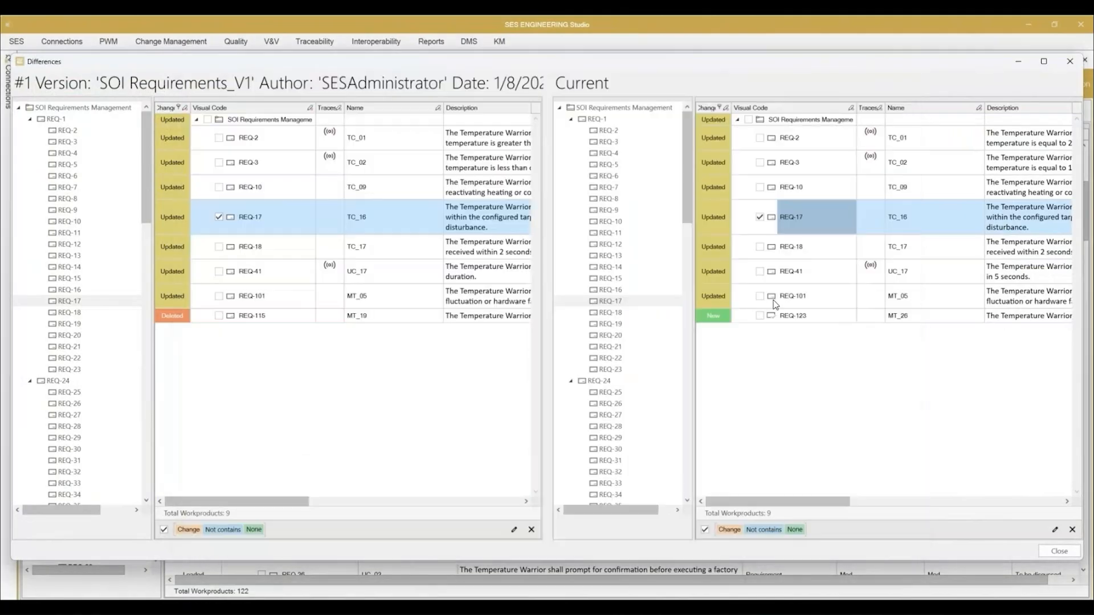
right_click(797, 247)
left_click(759, 258)
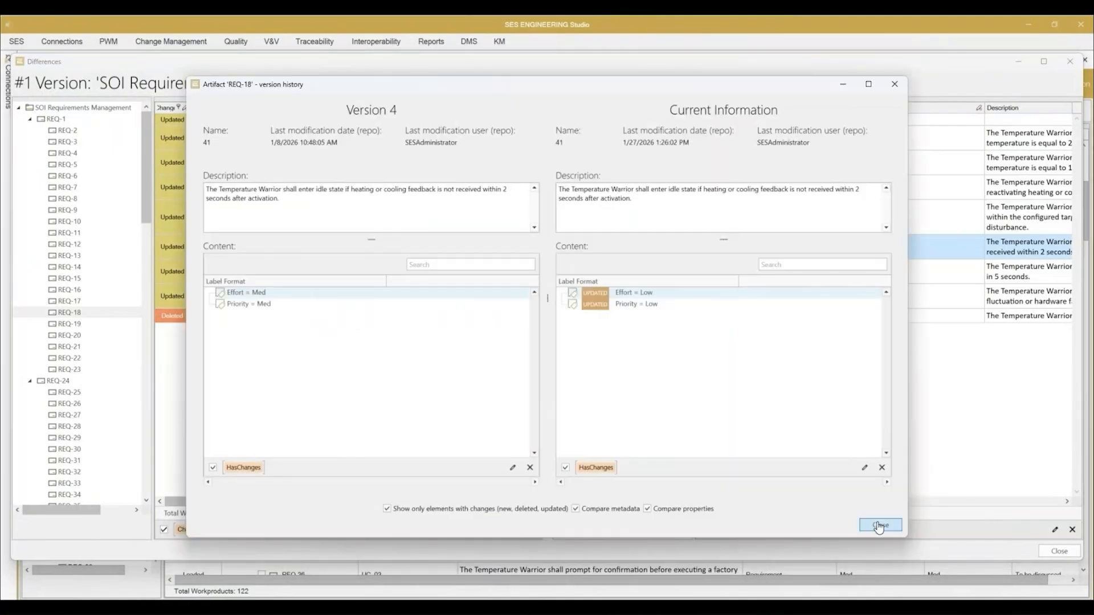
left_click(879, 527)
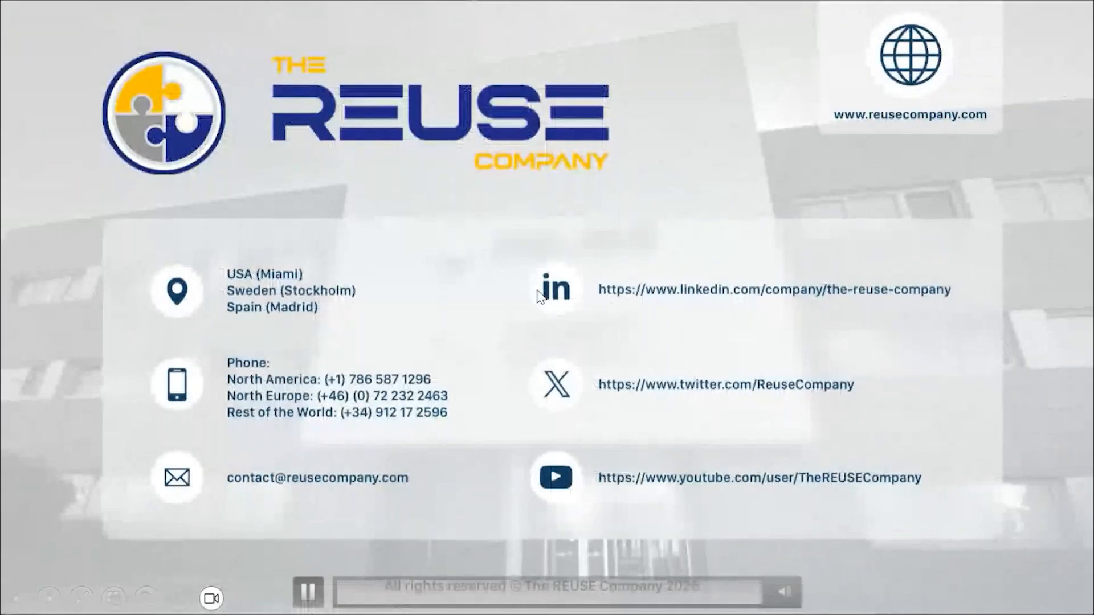
key("Right")
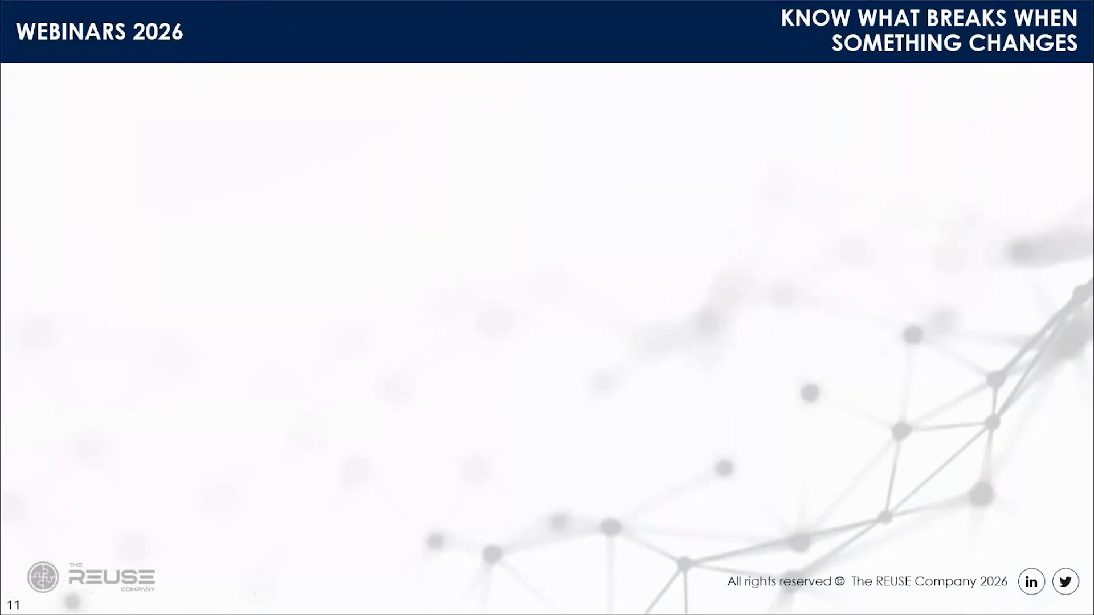
left_click(648, 209)
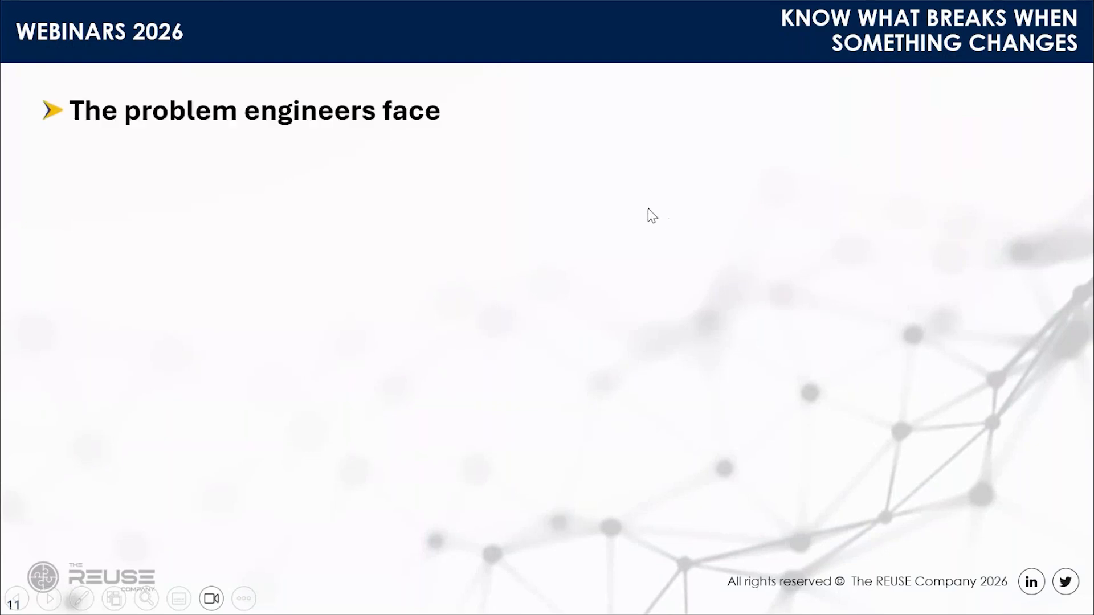
left_click(559, 180)
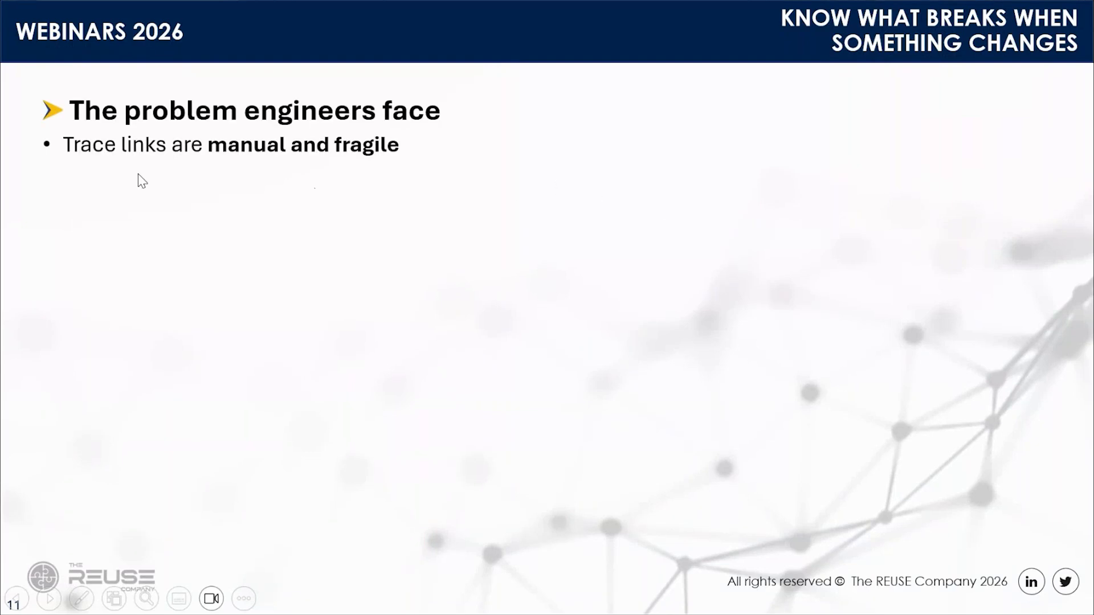
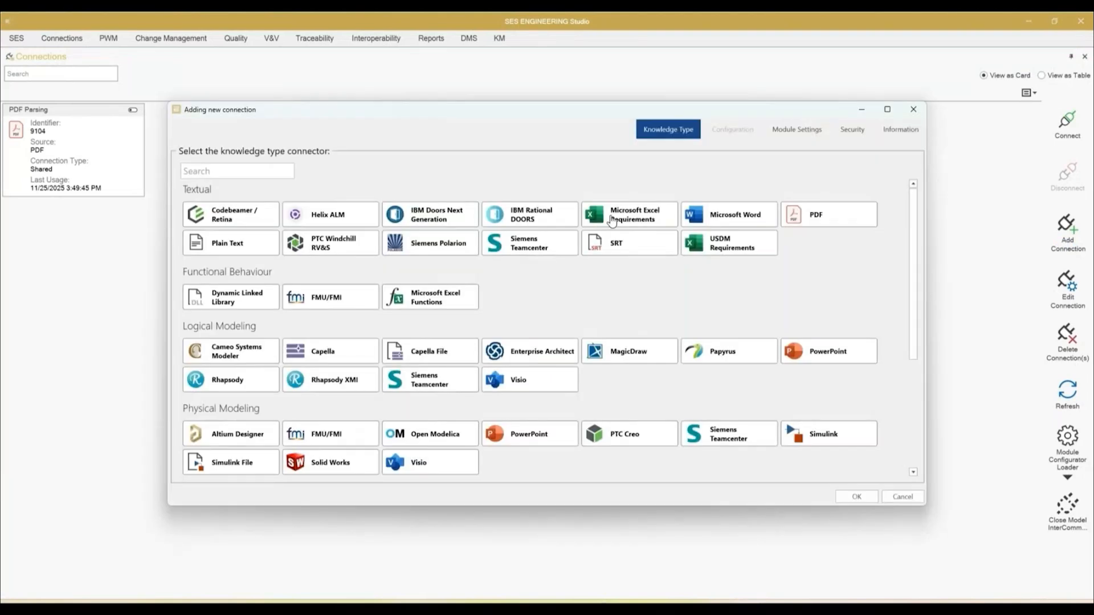
Step: Choose the Microsoft Excel Requirements connector for the new connection and set the "Previous Data" folder as its search directory
left_click(612, 221)
left_click(726, 131)
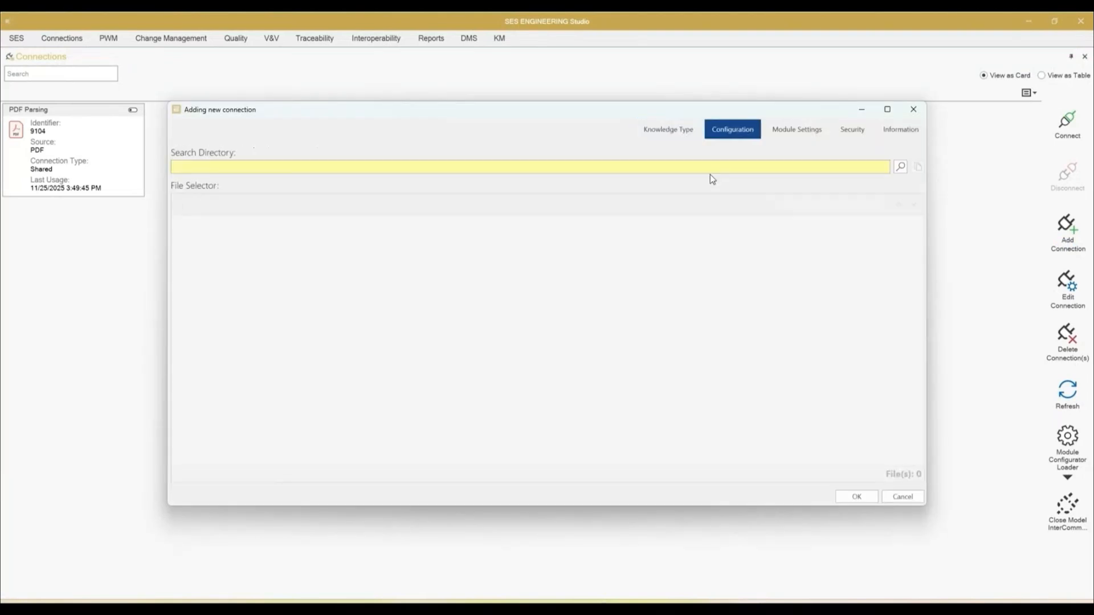
left_click(584, 170)
scroll(220, 319, "down", 3)
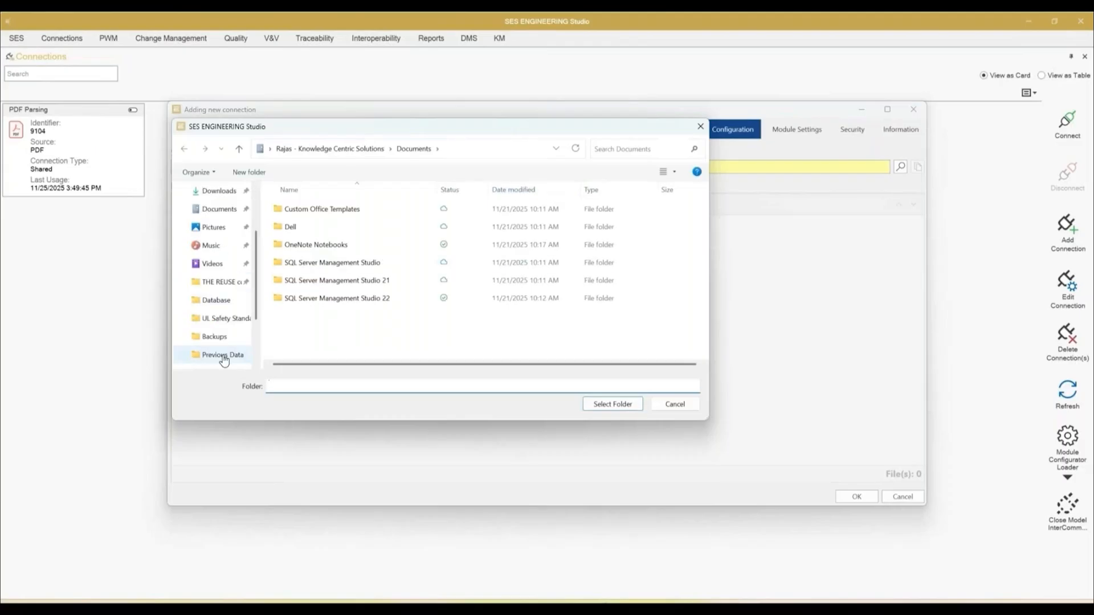
left_click(220, 359)
left_click(612, 404)
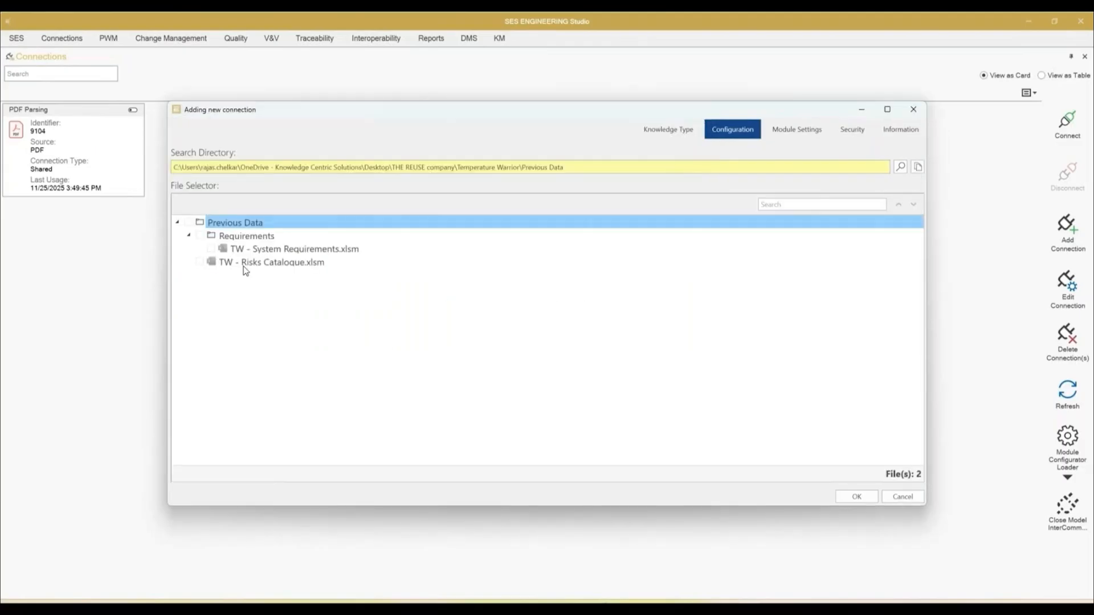
Step: Create a column mapping for "TW - Risks Catalogue.xlsm", keeping the suggested compulsory and quality columns and including Type among the additional columns
left_click(241, 264)
right_click(242, 266)
left_click(240, 276)
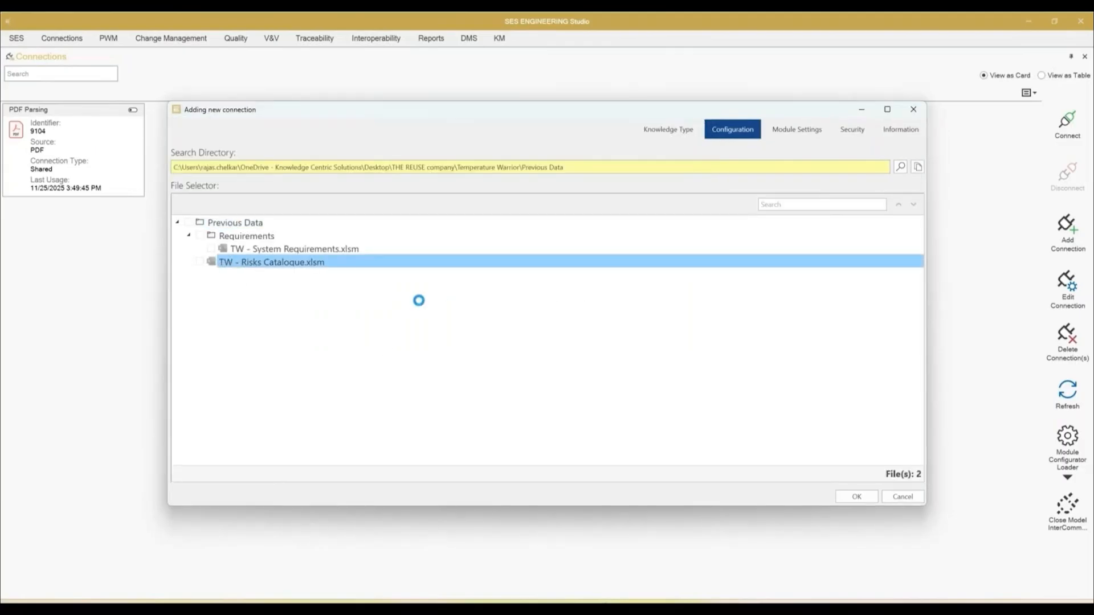
left_click(671, 399)
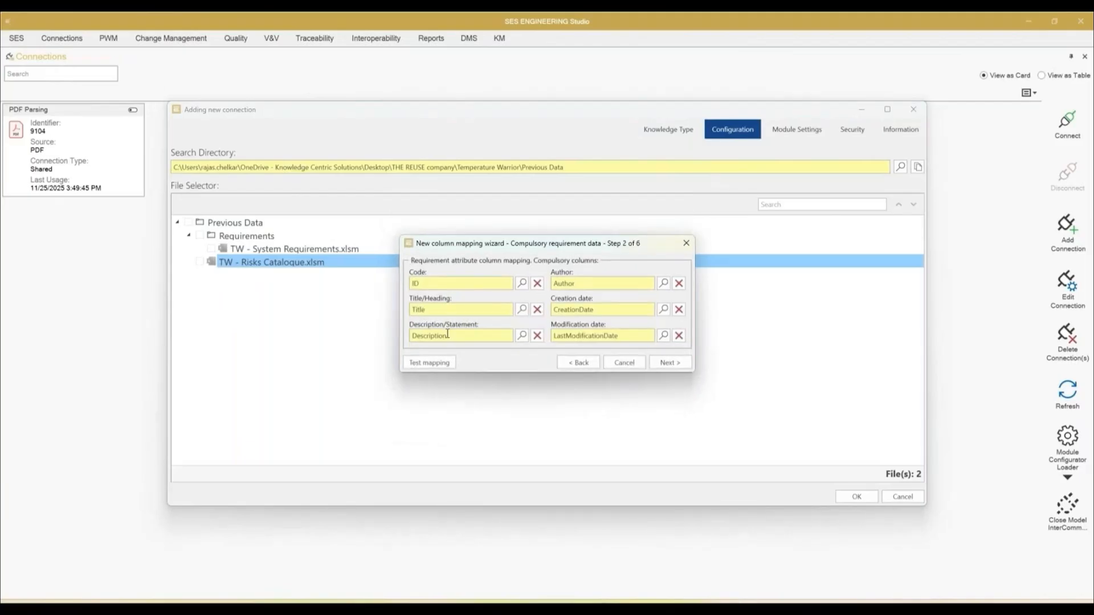
left_click(655, 363)
left_click(690, 399)
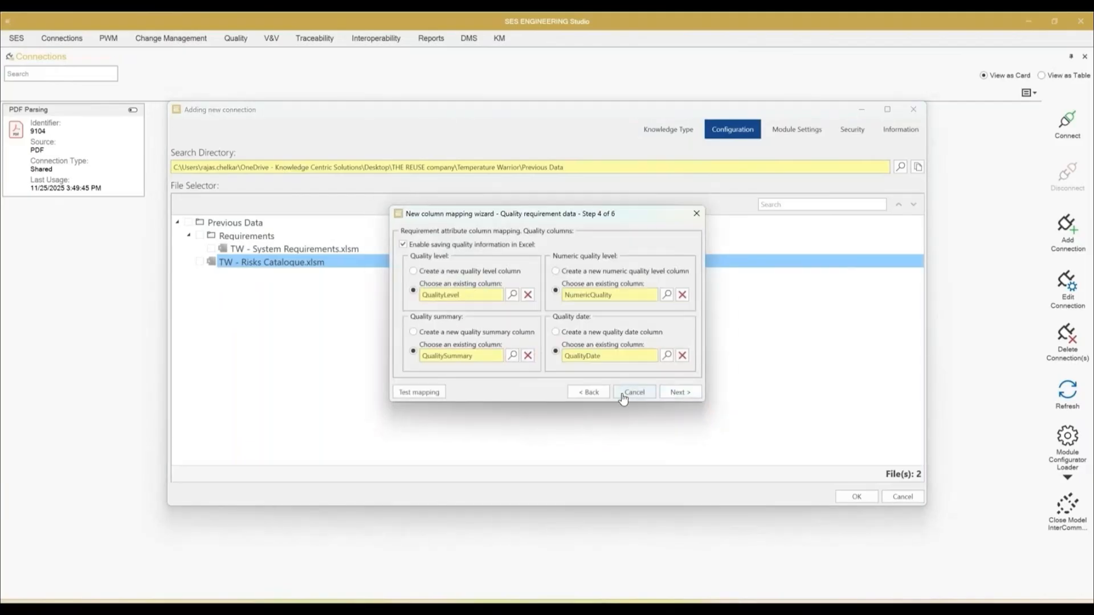
left_click(682, 393)
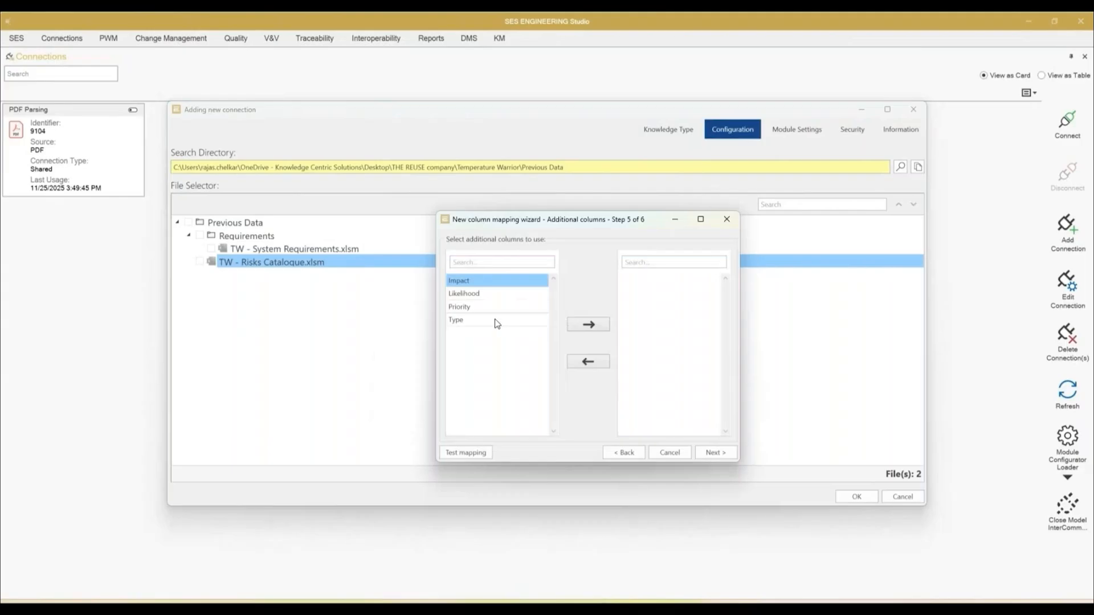
left_click(502, 320, "shift")
left_click(588, 325)
left_click(709, 452)
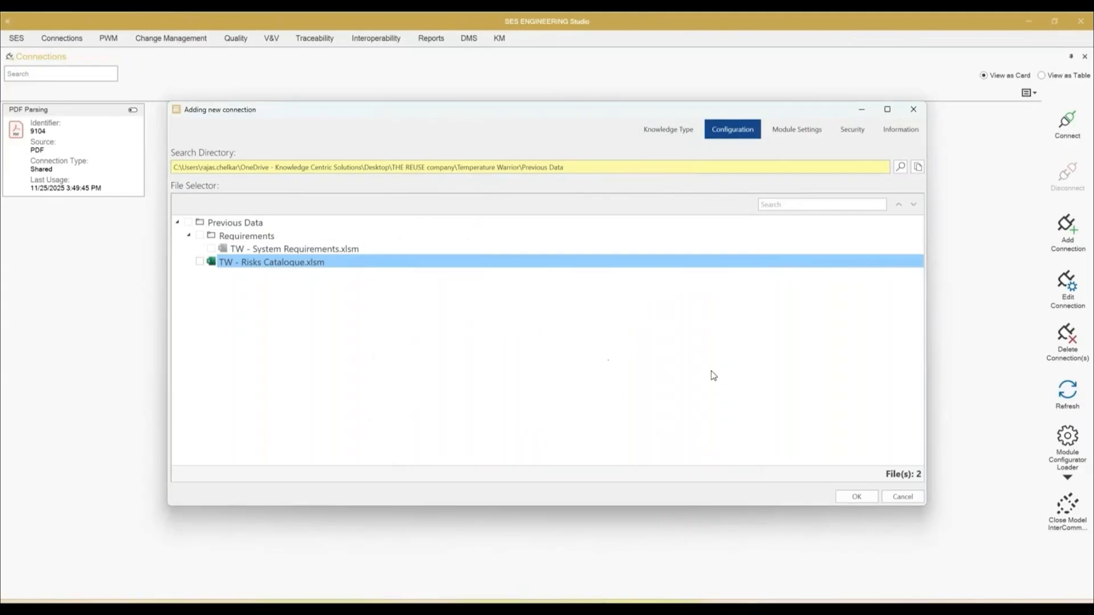
Step: Name the new connection "Risk Catalogue", make it a shared connection and create it
left_click(896, 136)
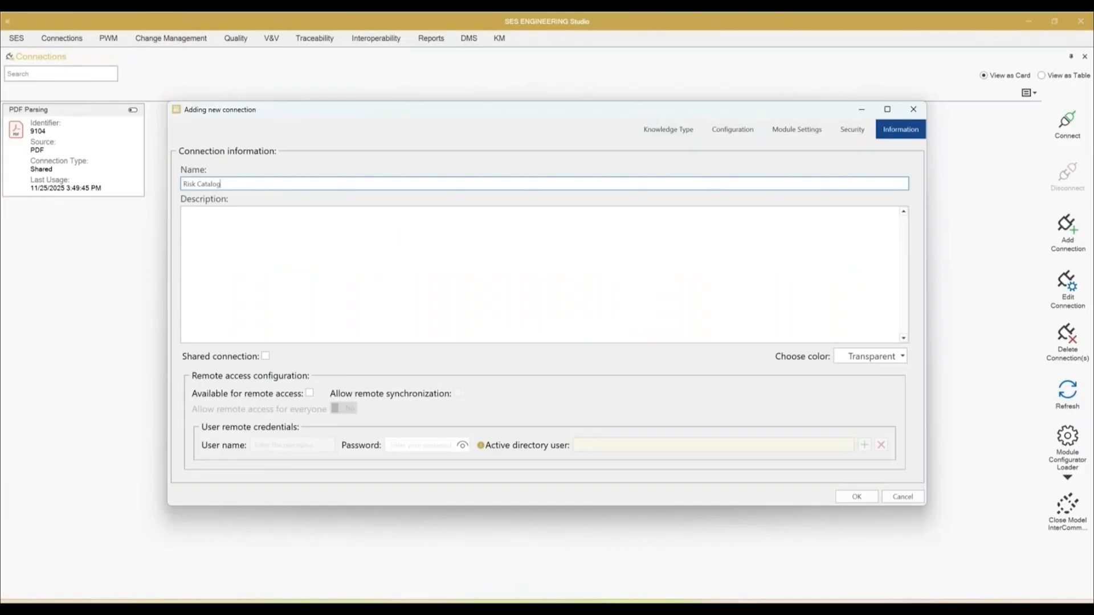
left_click(265, 356)
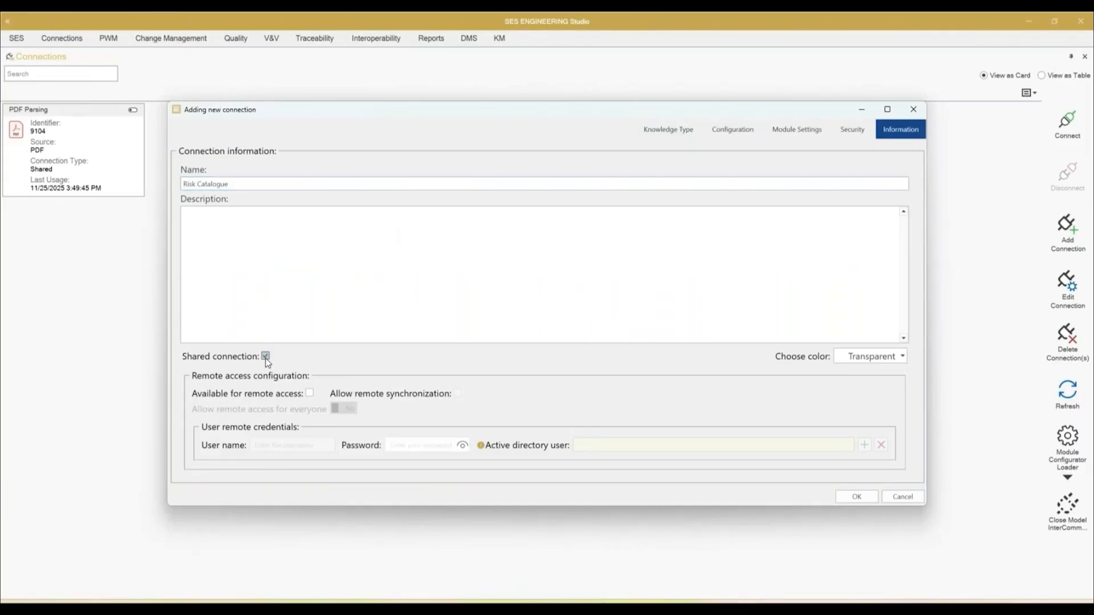
left_click(856, 497)
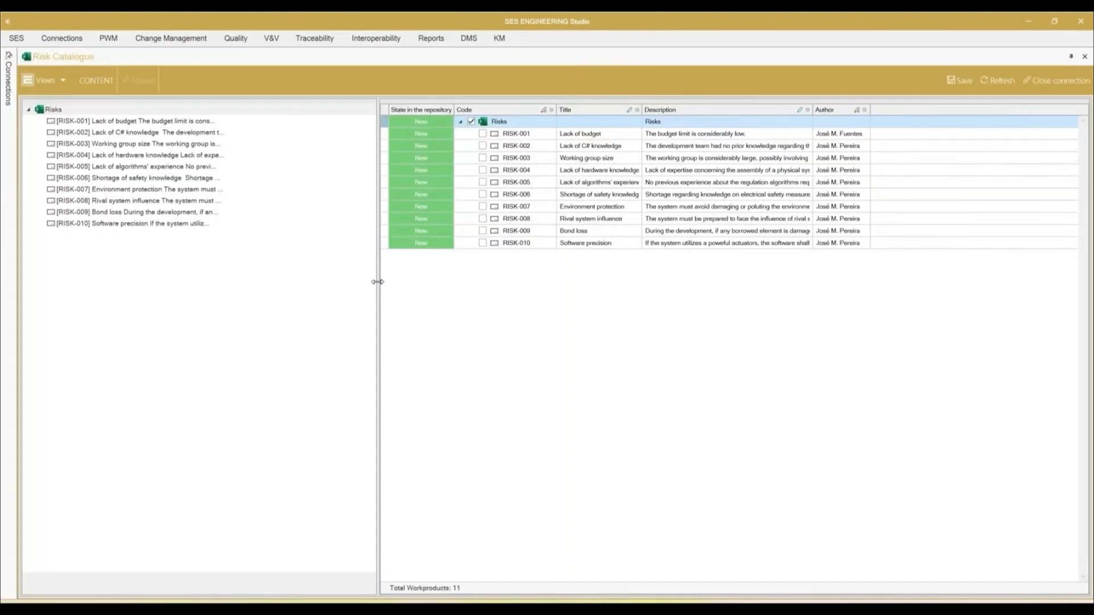
Step: Widen the workproduct table of the Risk Catalogue and save the Risks module to the repository
left_click_drag(378, 281, 280, 281)
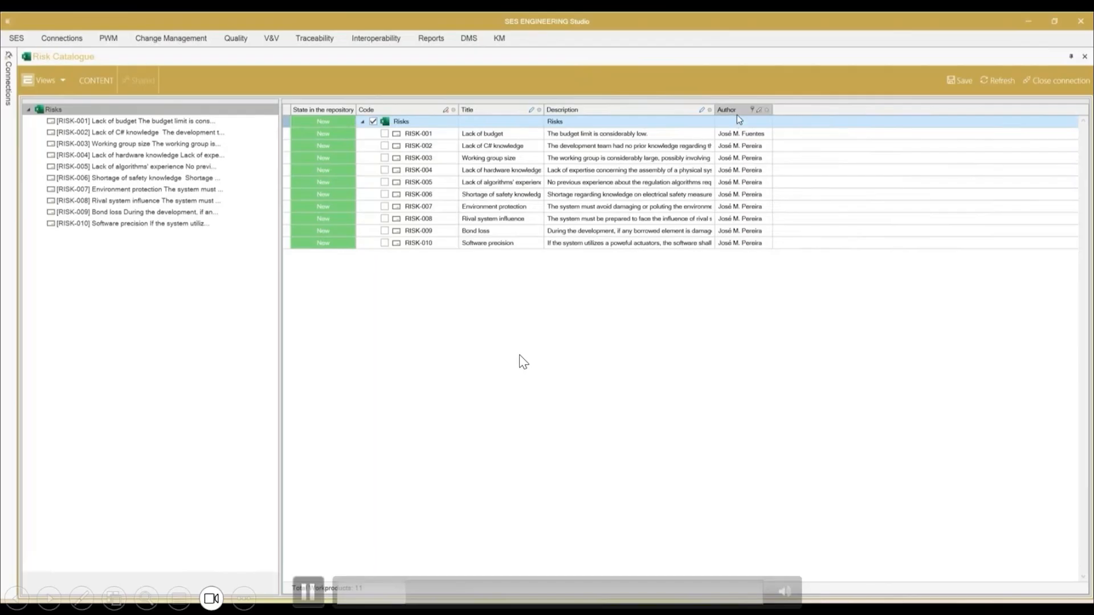
left_click(959, 81)
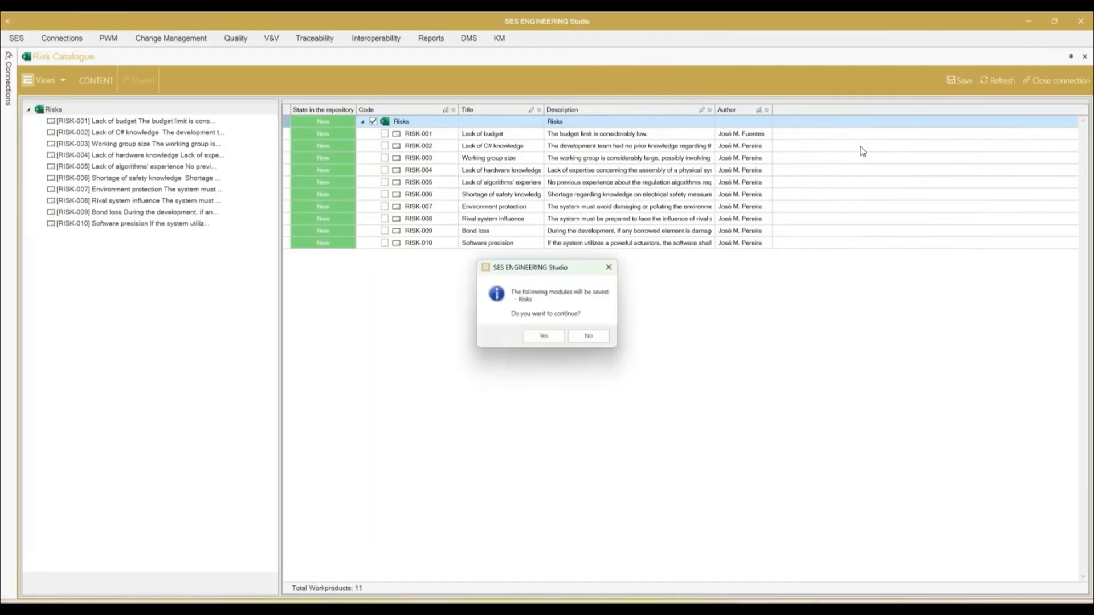
left_click(558, 338)
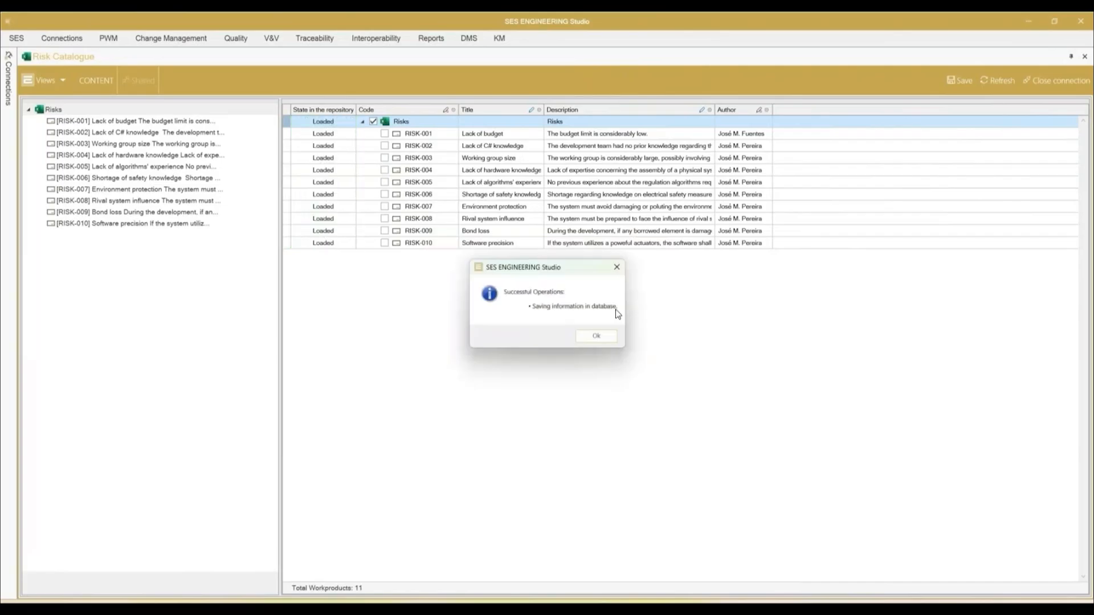
left_click(593, 337)
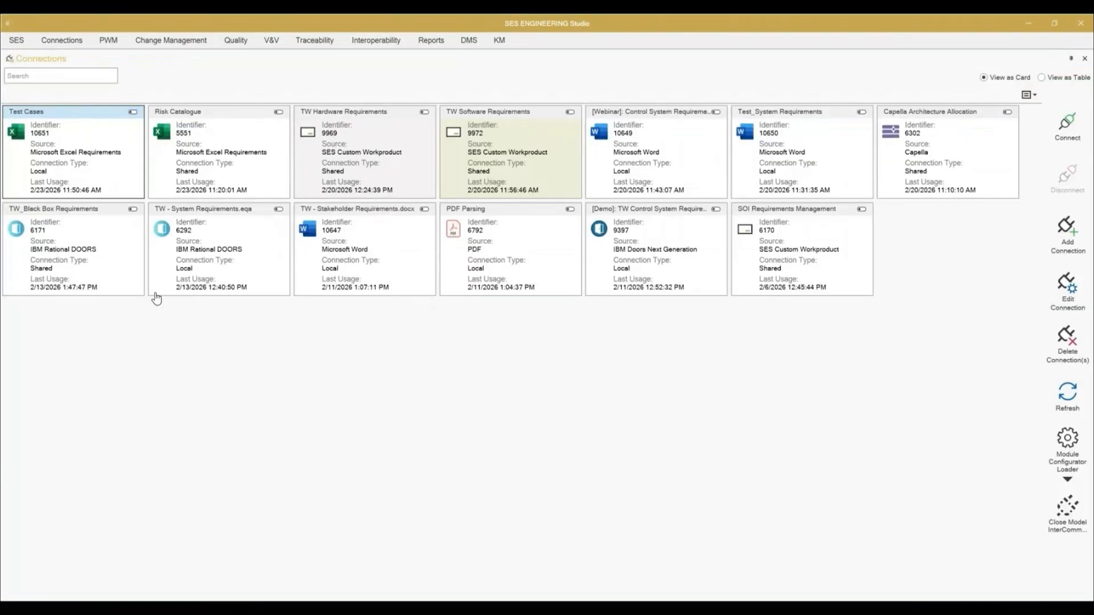
Step: Connect to Test Cases, look through its workproducts and save the Testing module to the repository
double_click(89, 163)
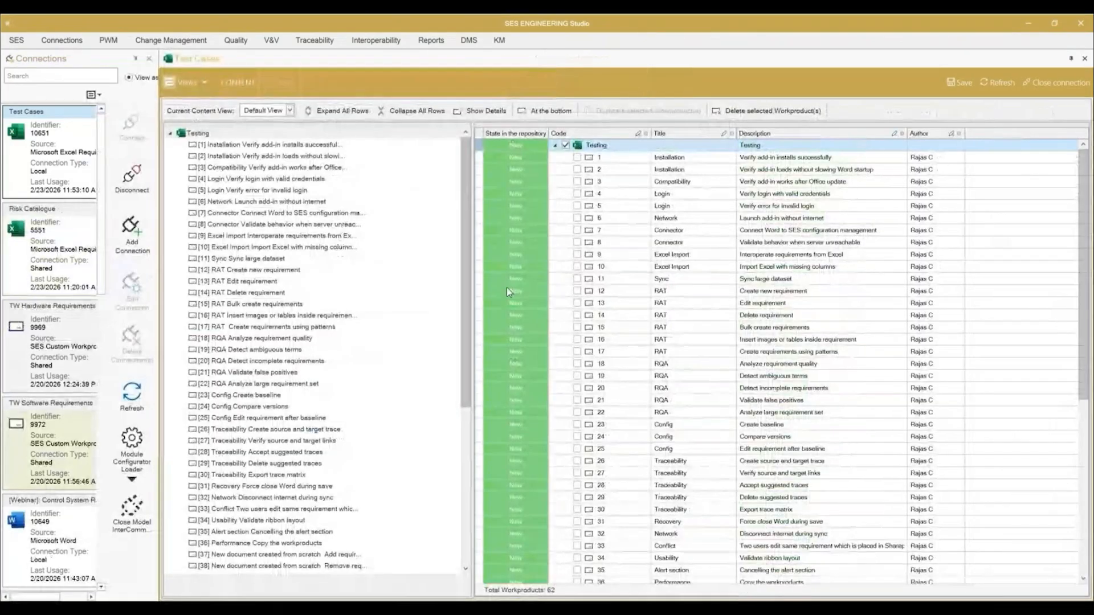
left_click_drag(472, 291, 319, 296)
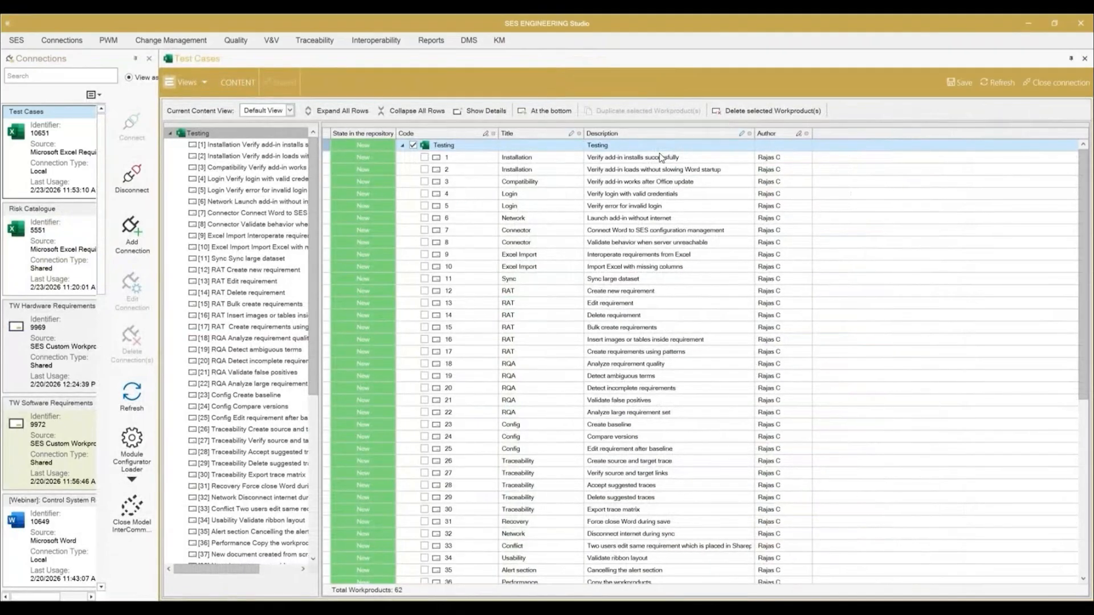
scroll(696, 259, "down", 8)
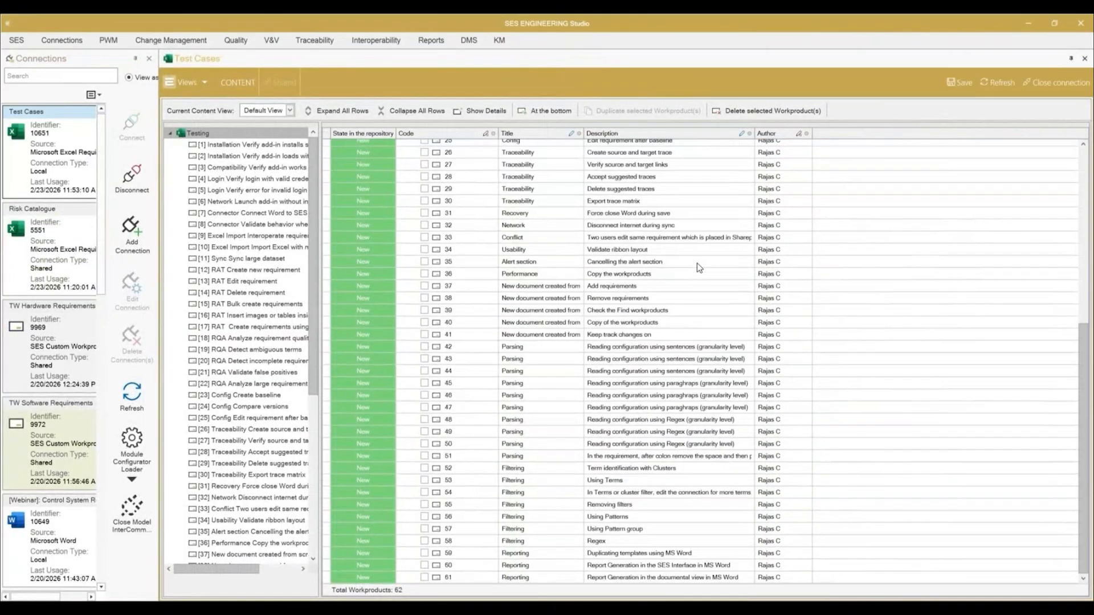
left_click(958, 82)
left_click(554, 345)
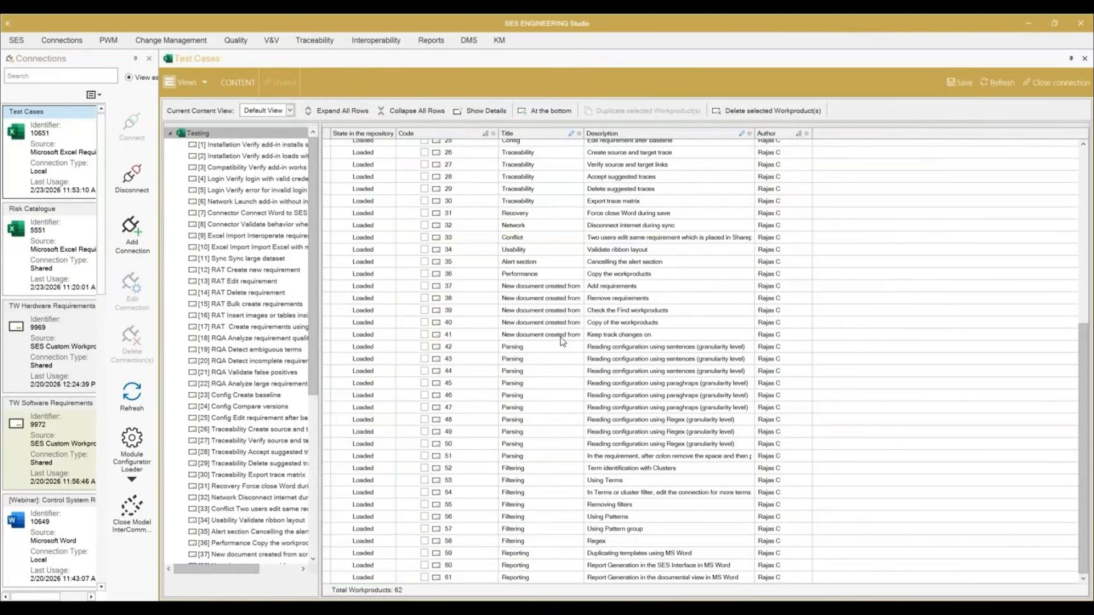
left_click(611, 341)
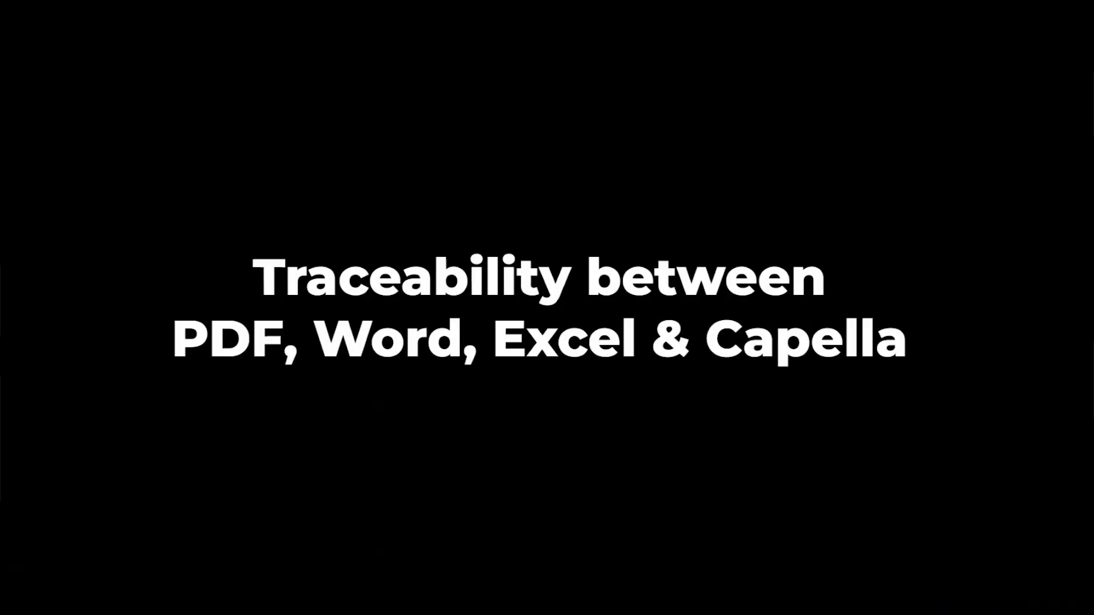
mouse_move(490, 501)
left_click(308, 591)
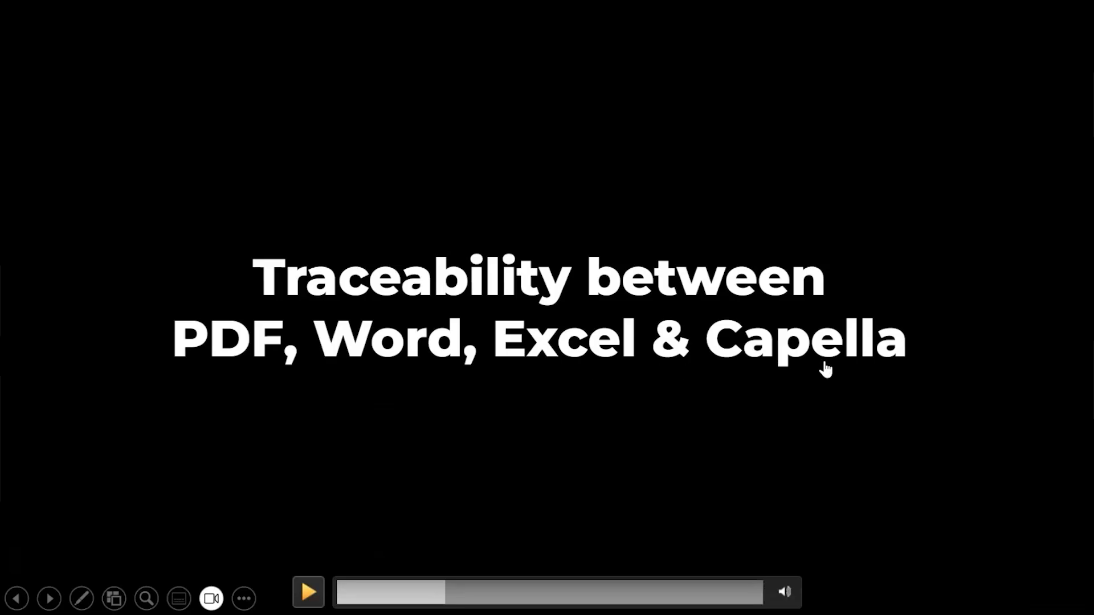
left_click(308, 592)
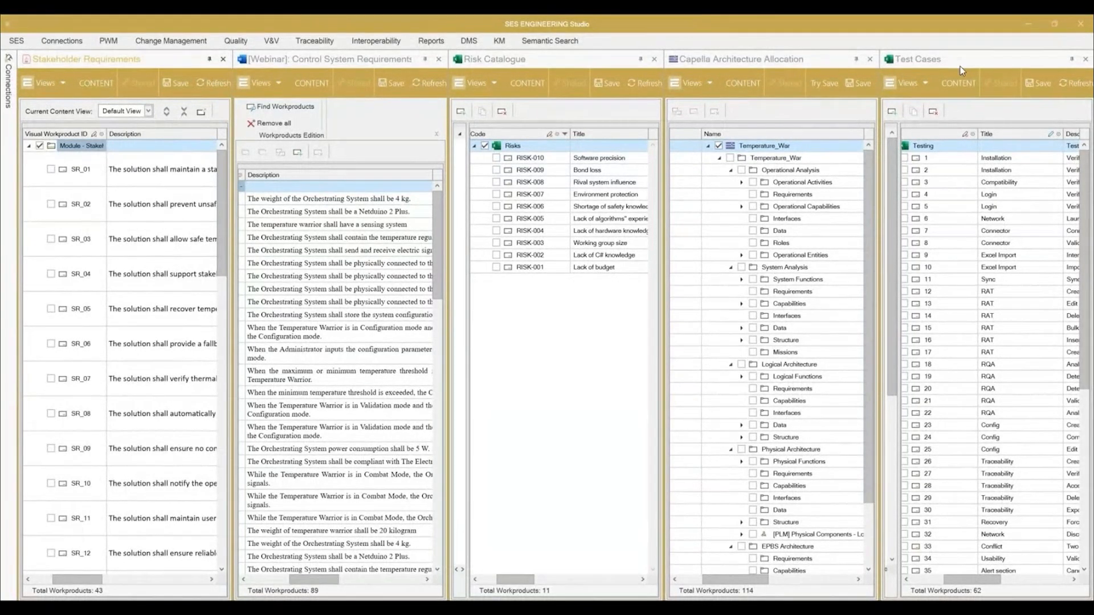
Step: Create a traceability project named "Traceability_MS Office" in Traceability Studio
left_click(315, 41)
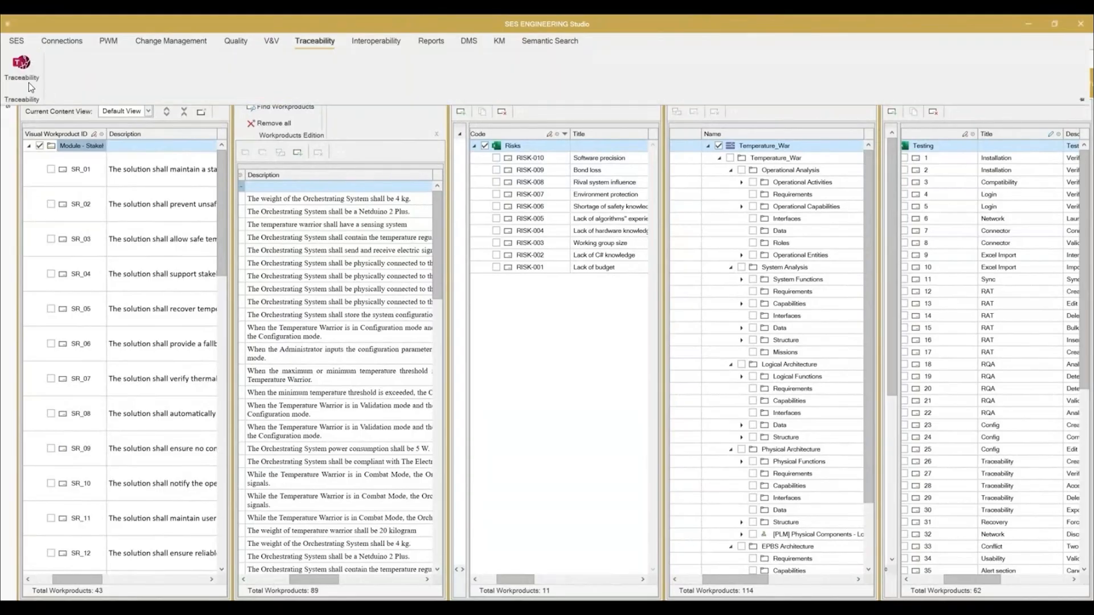
left_click(25, 74)
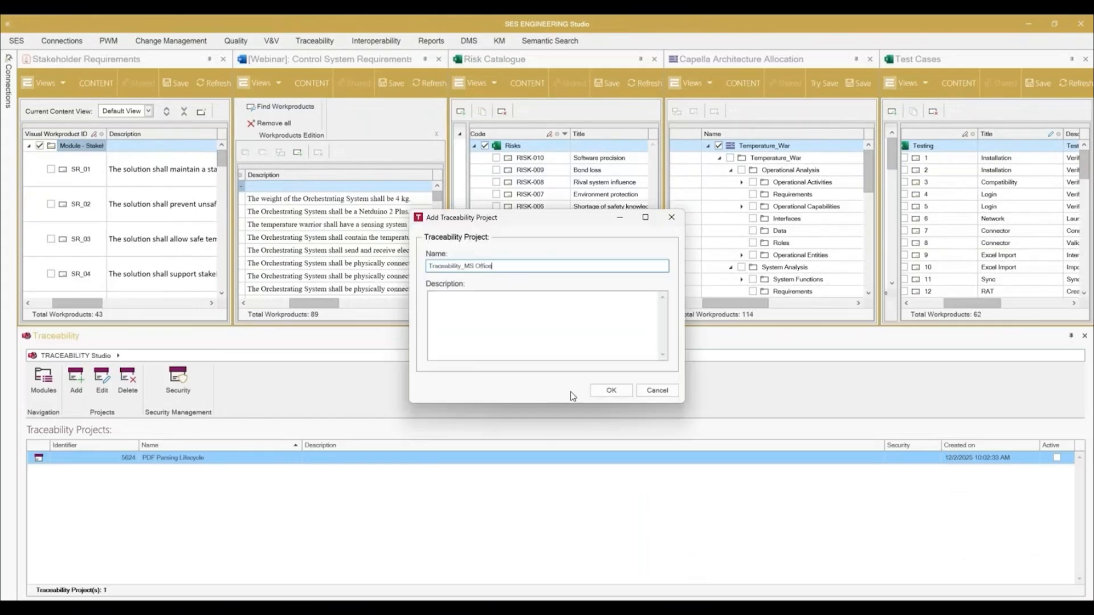
left_click(610, 391)
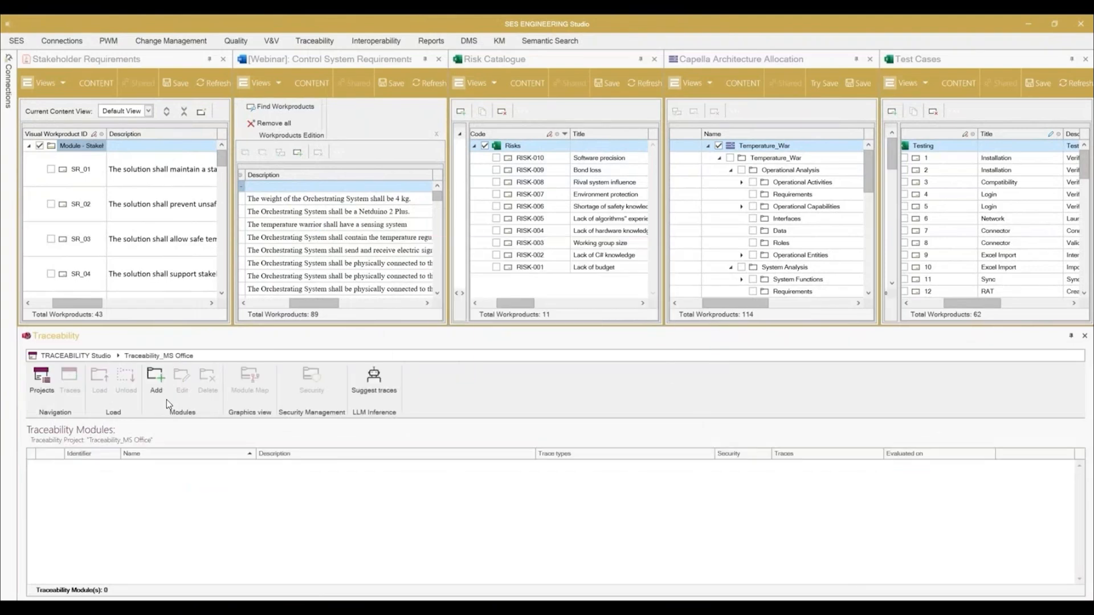
Step: Start a new traceability module named "StkR to CSyR" and assign it the Derives trace type
left_click(160, 386)
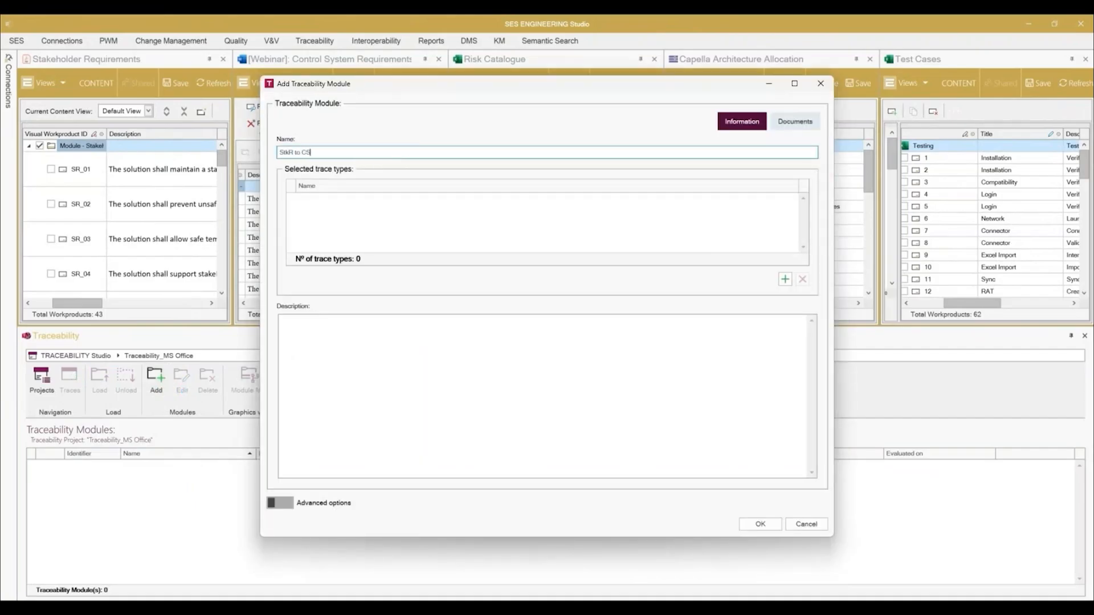
right_click(443, 201)
left_click(367, 216)
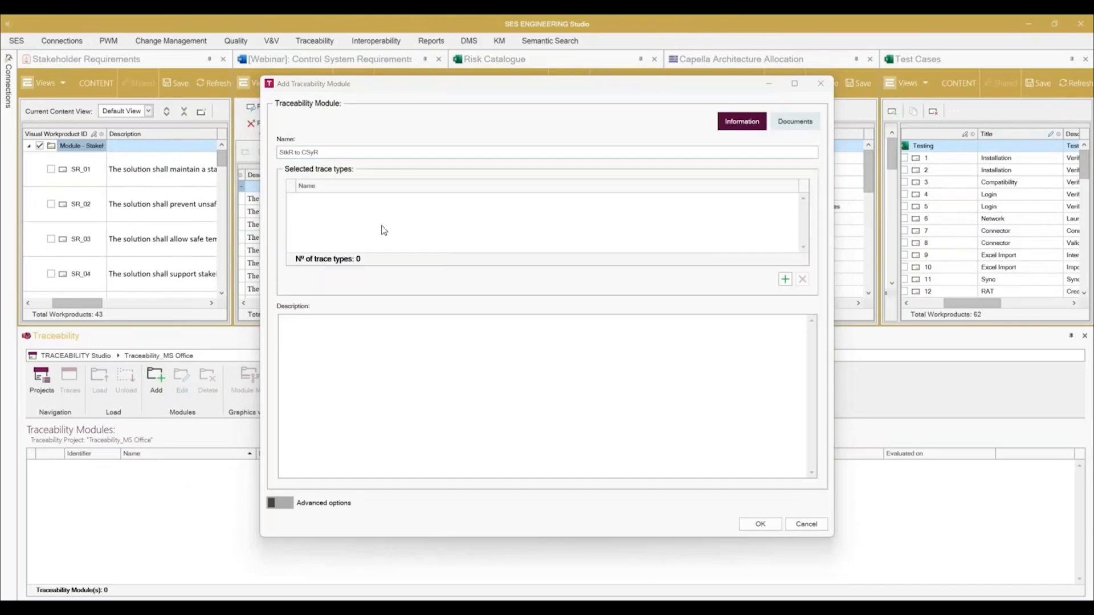
left_click(421, 245)
left_click(655, 450)
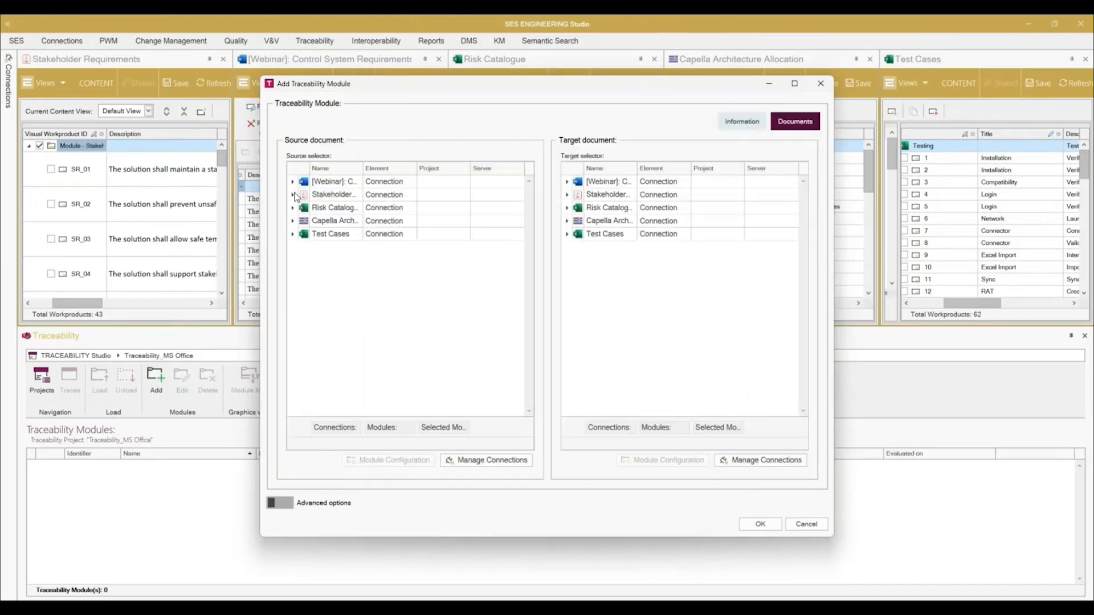
Step: Set the Stakeholder Requirements module as source and the [Webinar] Control System Requirements module as target, and create the traceability module
left_click(293, 194)
left_click(327, 207)
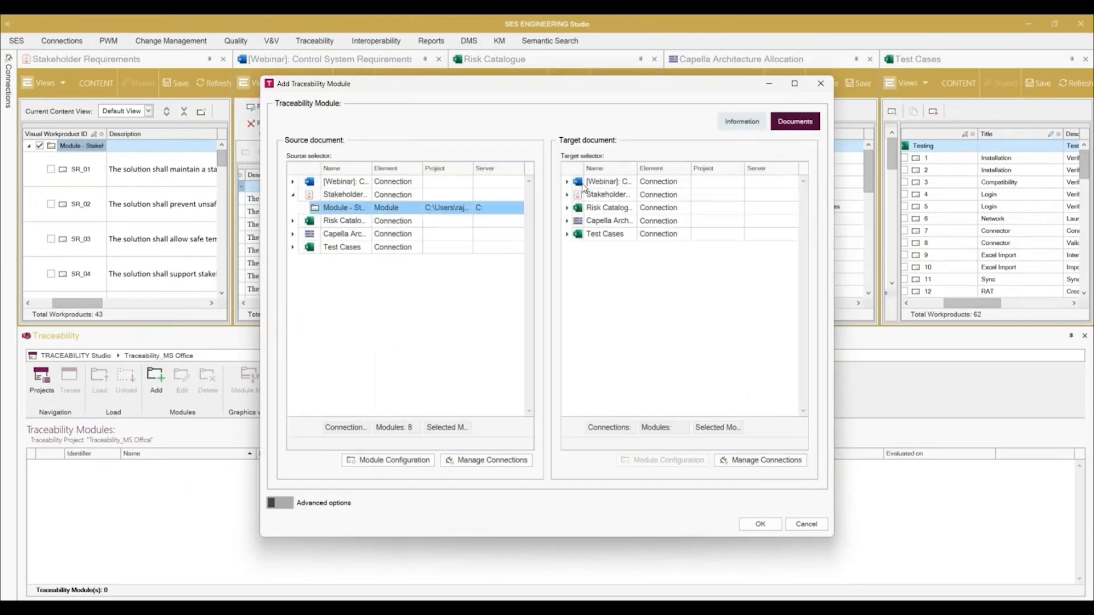
left_click(568, 181)
left_click(592, 194)
left_click(760, 524)
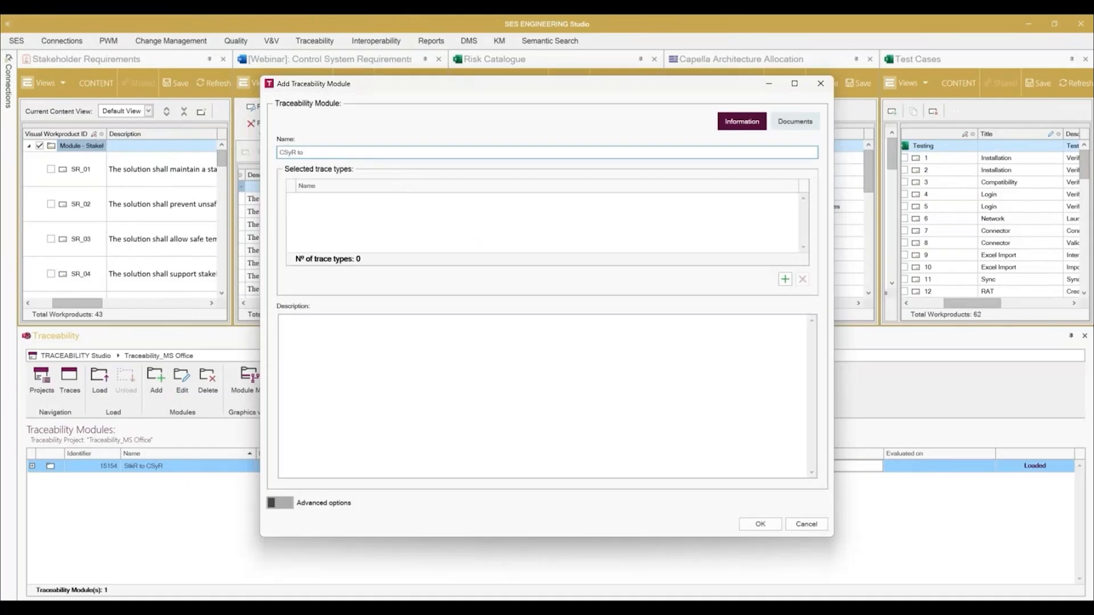
Step: Name the second traceability module "CSyR to Risks" and assign it the Trace trace type
right_click(419, 218)
left_click(433, 225)
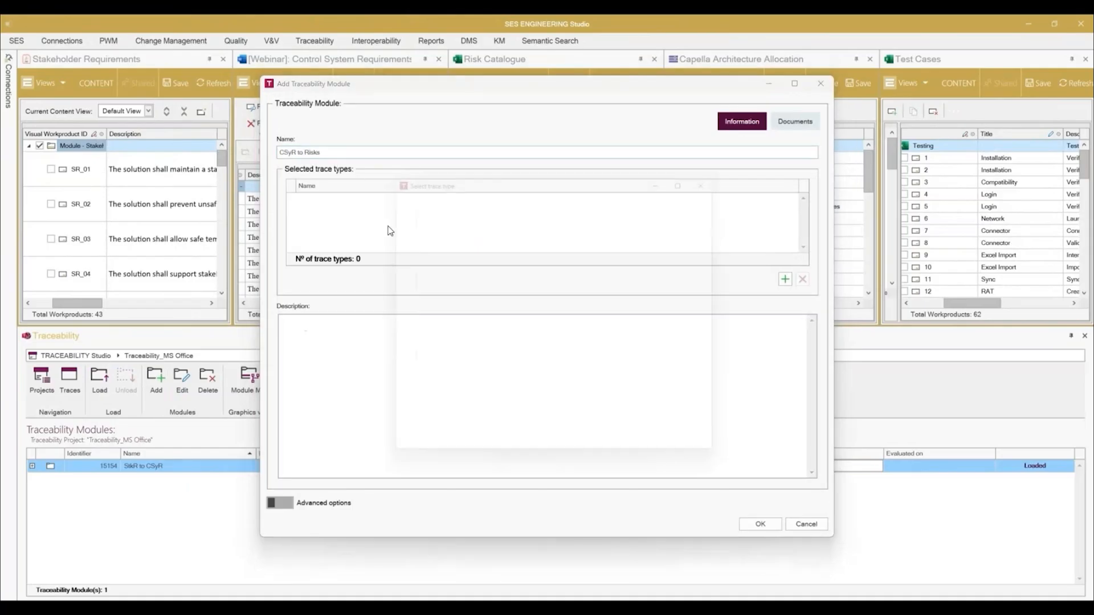
left_click(415, 284)
left_click(656, 450)
Step: Set the [Webinar] Control System Requirements module as source and the Risk Catalogue module as target, and create the traceability module
left_click(794, 121)
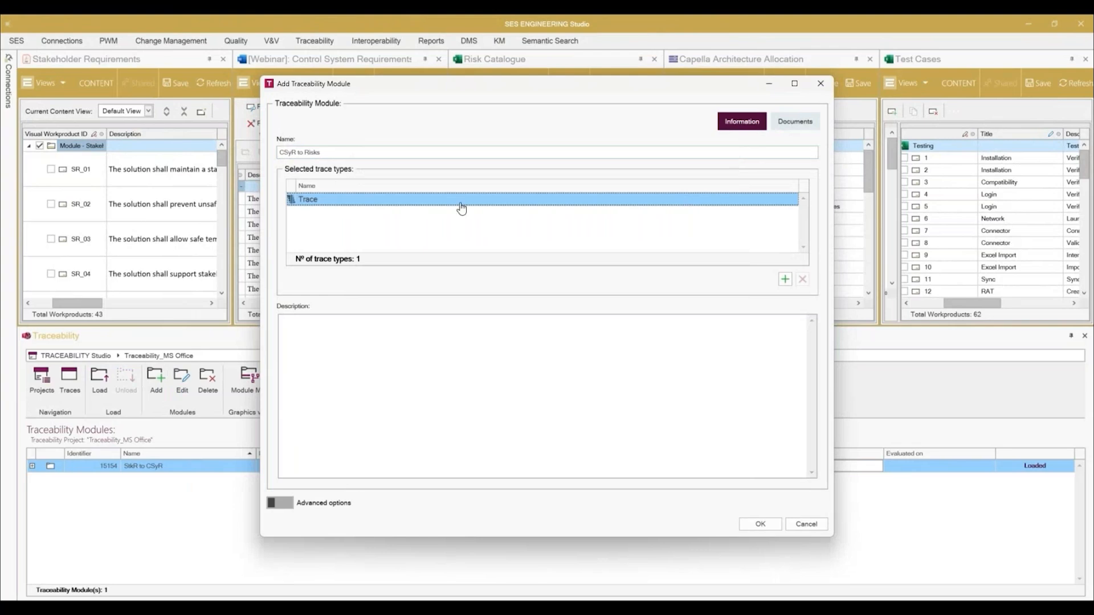
left_click(292, 181)
left_click(344, 194)
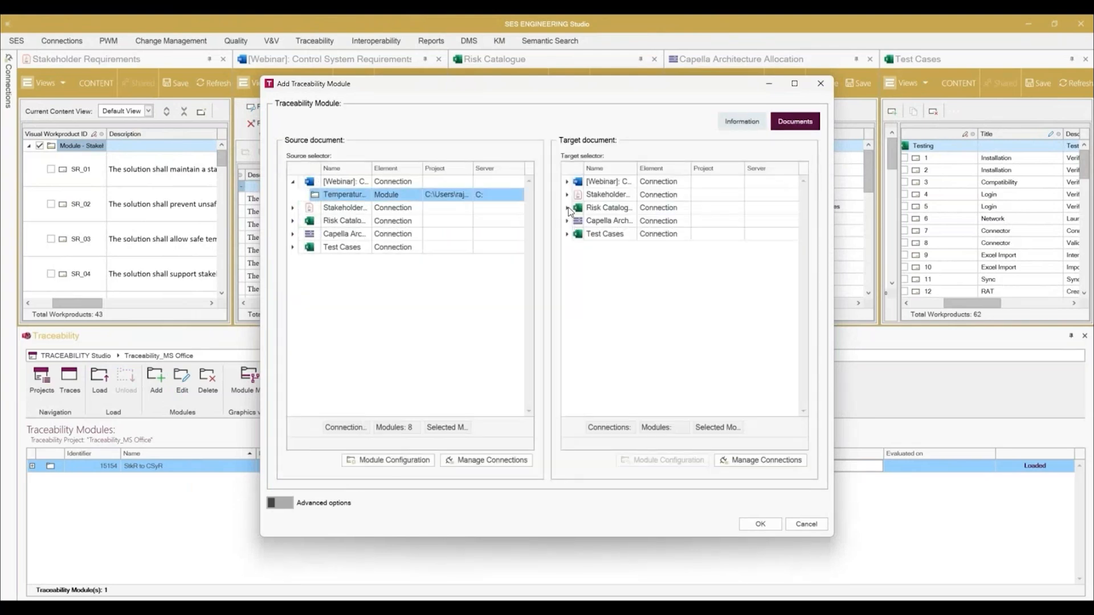
left_click(567, 207)
left_click(607, 221)
left_click(760, 523)
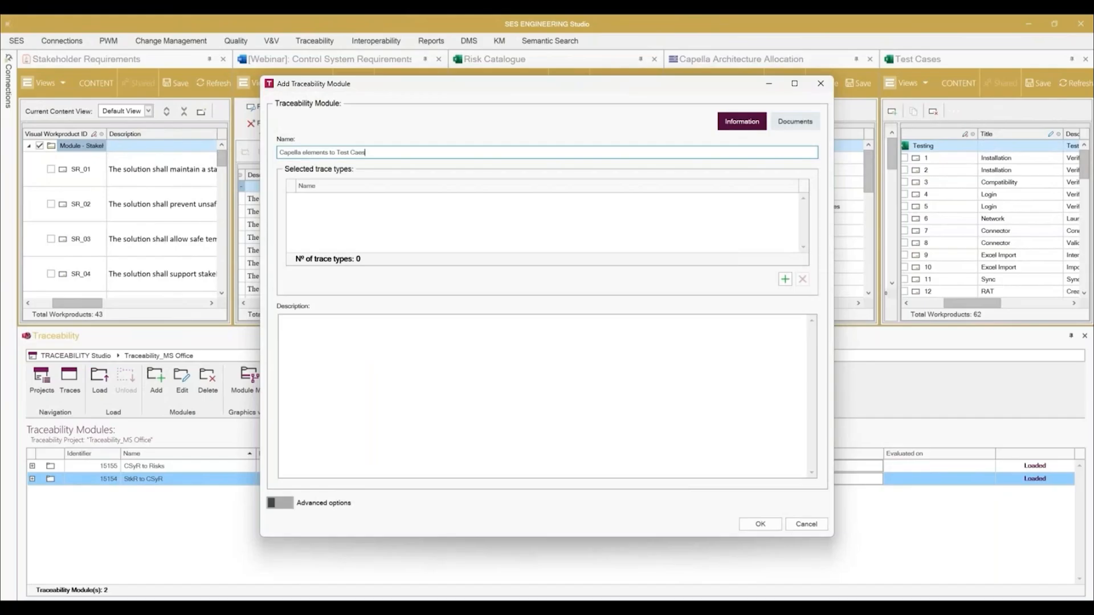
Step: Name the new traceability module "Capella elements to Test Cases" and assign it the Verifies trace type
double_click(372, 213)
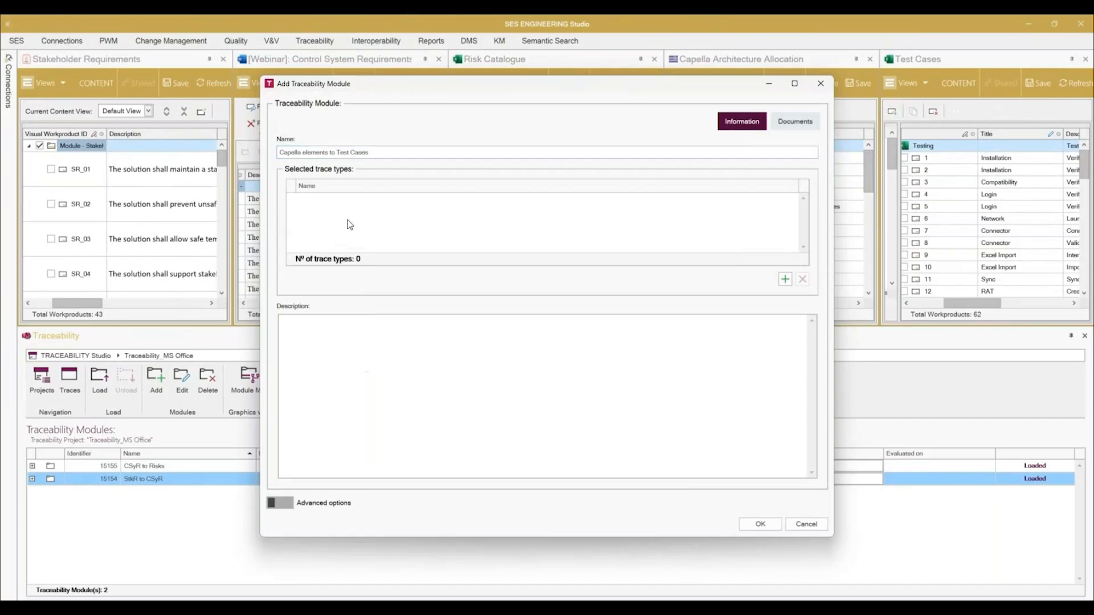
left_click(456, 296)
key("Return")
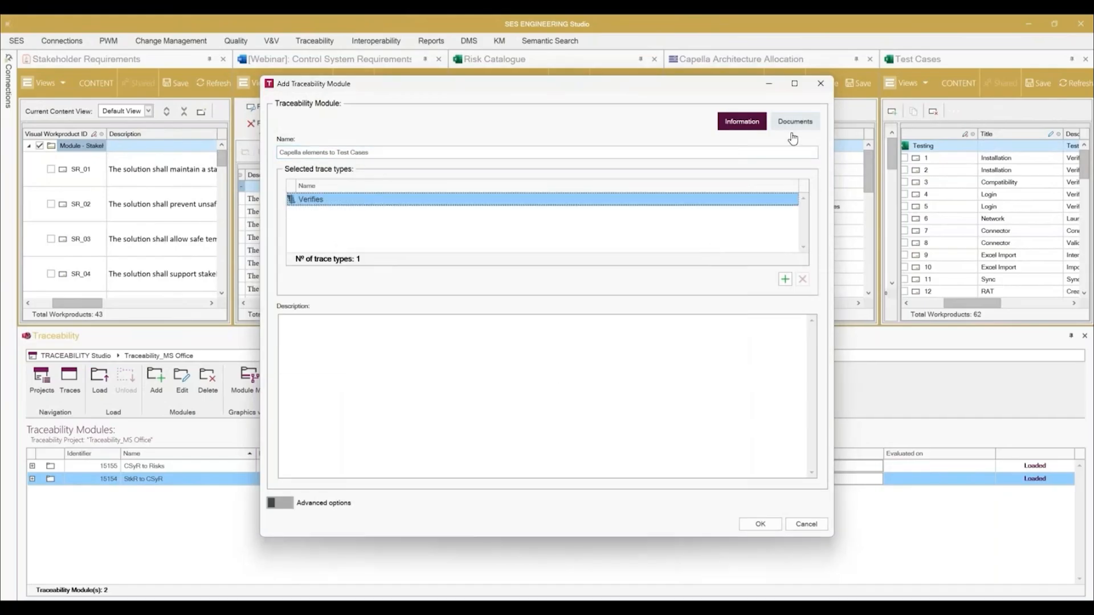
Step: Set the Capella Temperature_War module as source and the Test Cases Testing module as target, and create the traceability module
left_click(793, 127)
left_click(292, 221)
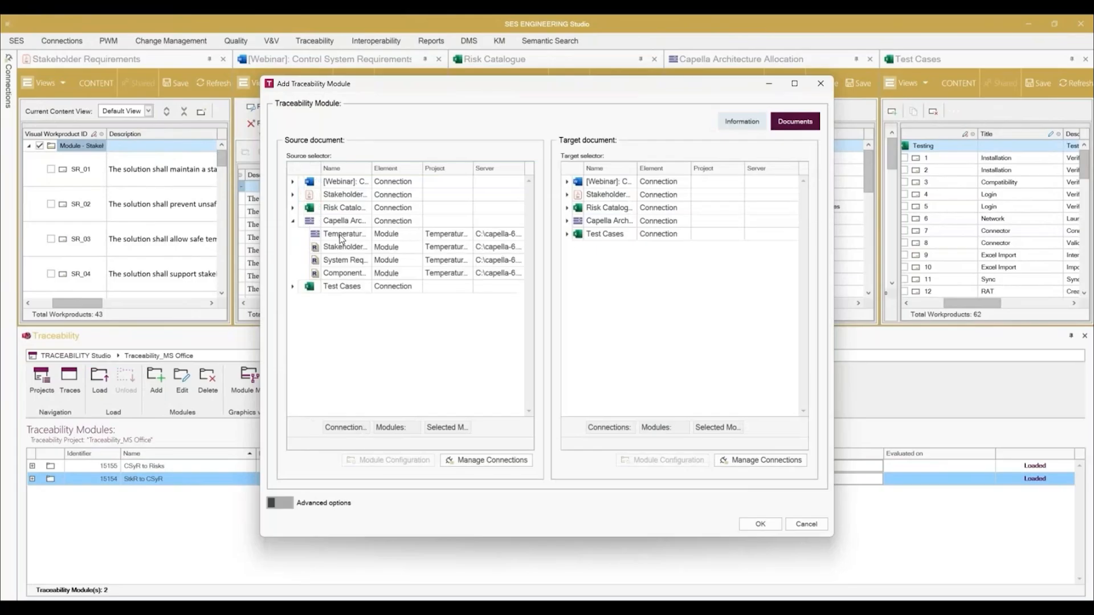
left_click(342, 234)
left_click(567, 234)
left_click(610, 247)
left_click(760, 524)
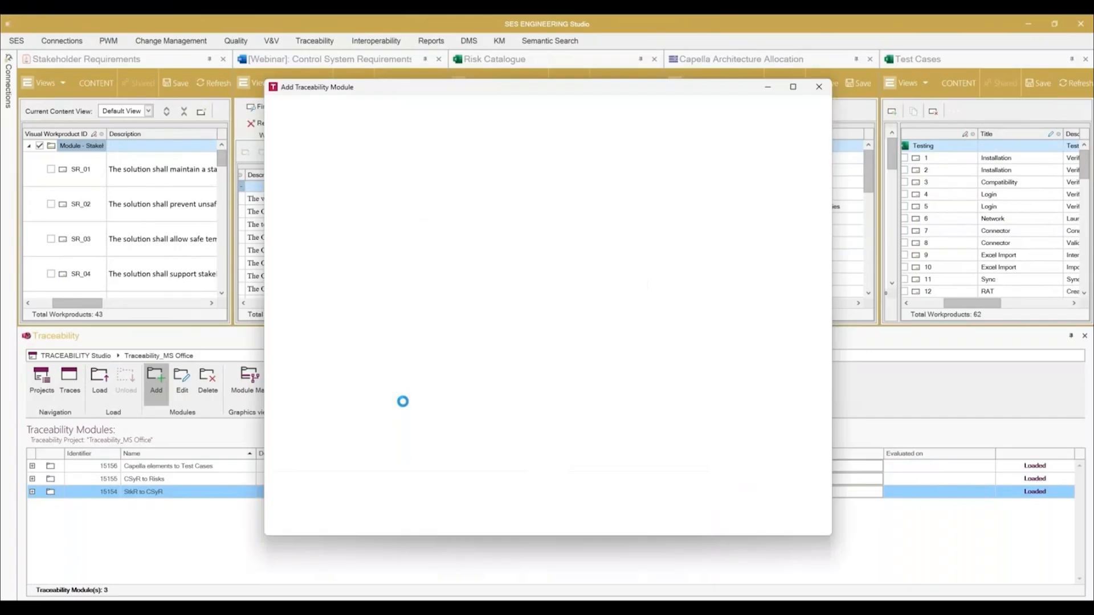
Step: Create a traceability module named "StkR to Test Cases" with the Stakeholder Requirements module as source and the Test Cases module as target
type("StkR to Test Cases")
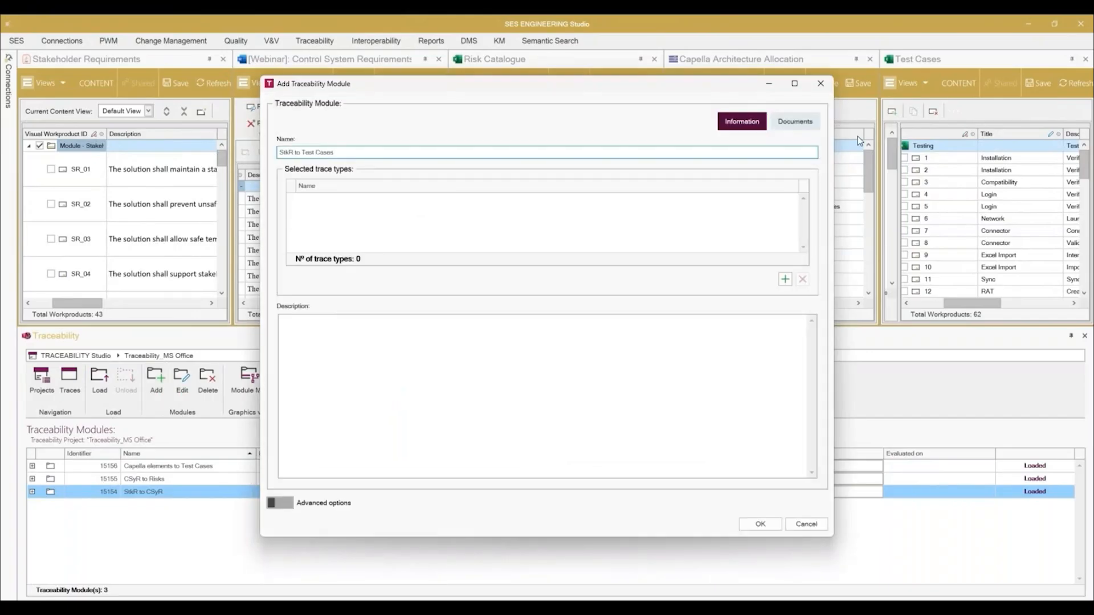
left_click(810, 128)
left_click(292, 195)
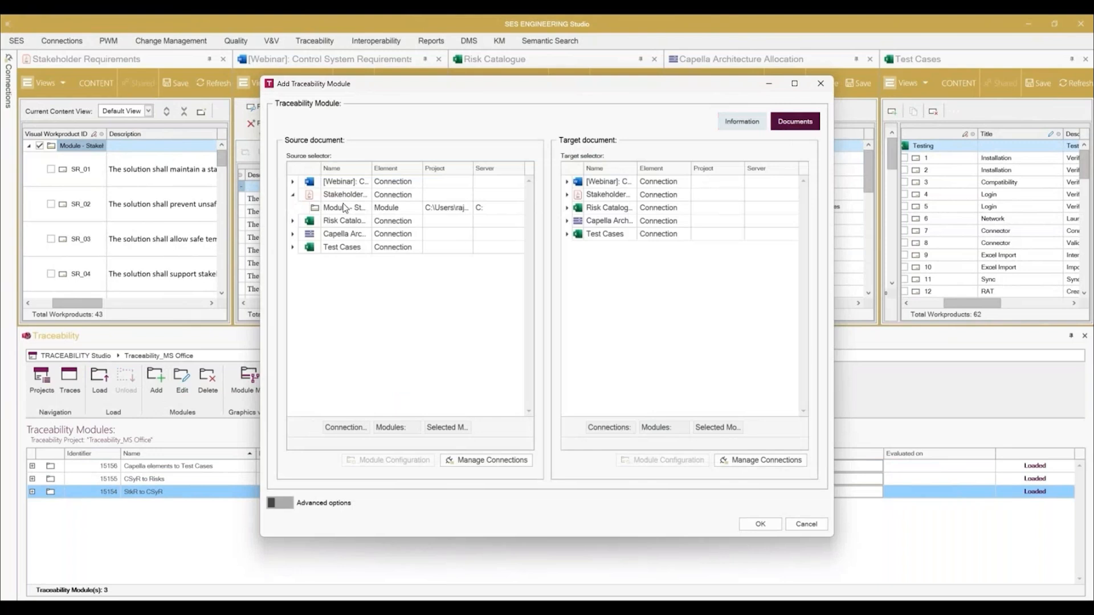
left_click(345, 207)
left_click(567, 233)
left_click(610, 246)
left_click(763, 525)
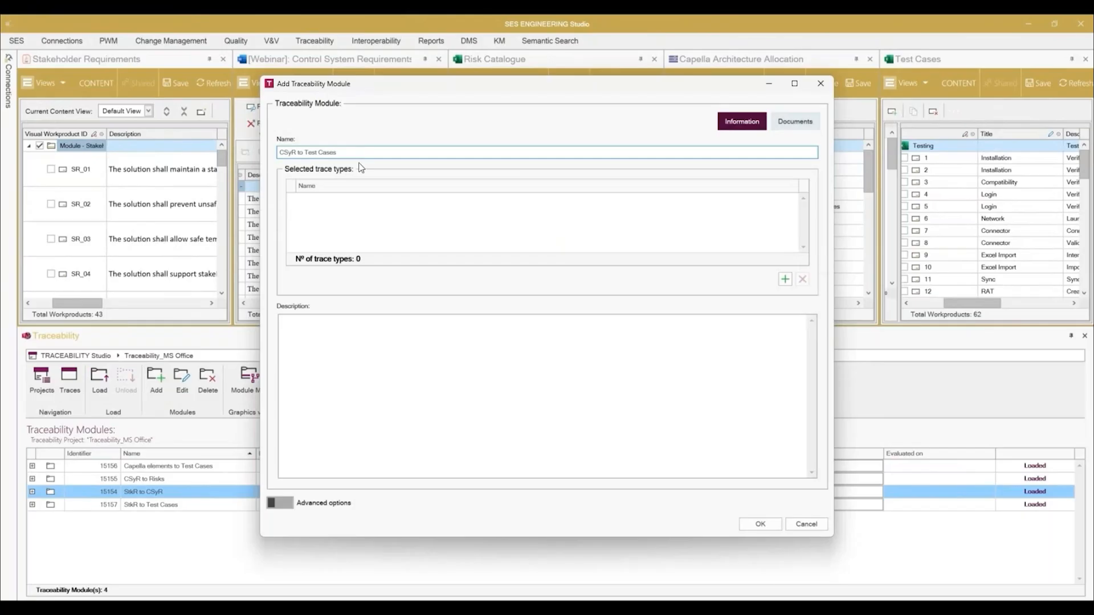
Step: Assign the Verifies trace type to the new "CSyR to Test Cases" traceability module
right_click(334, 206)
left_click(302, 222)
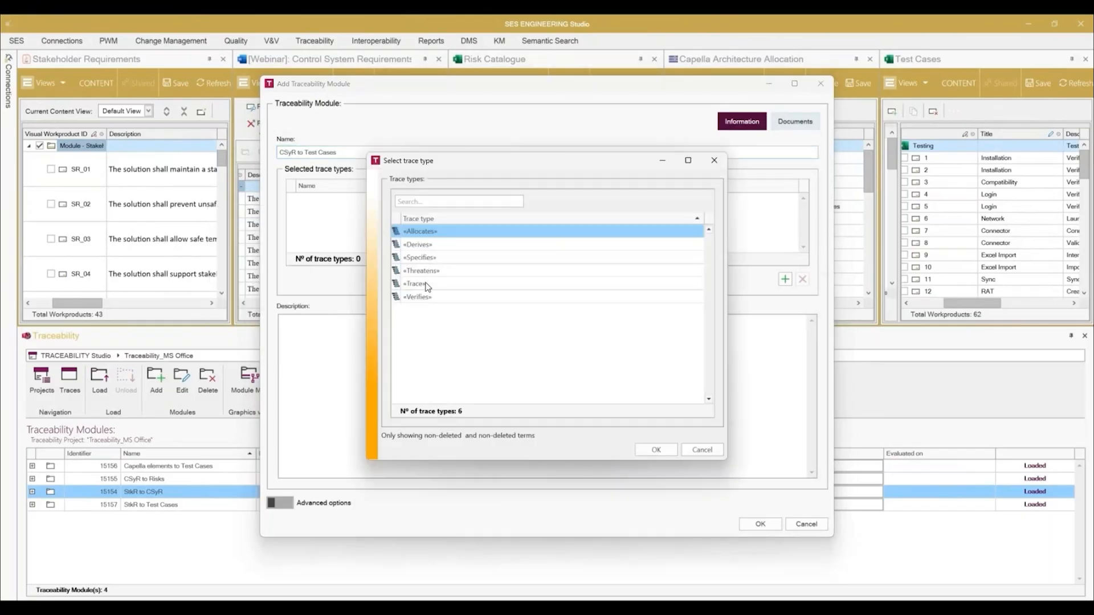
left_click(426, 285)
left_click(656, 449)
left_click(795, 121)
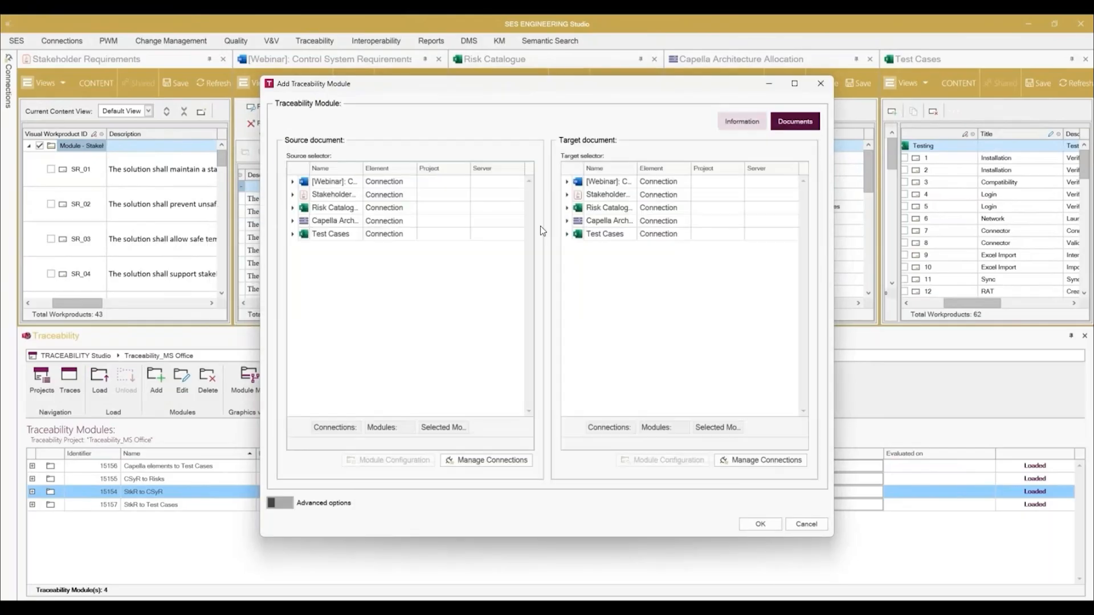
Step: Set the [Webinar] Control System Requirements module as source and the Test Cases module as target, and create the traceability module
left_click(292, 181)
left_click(344, 195)
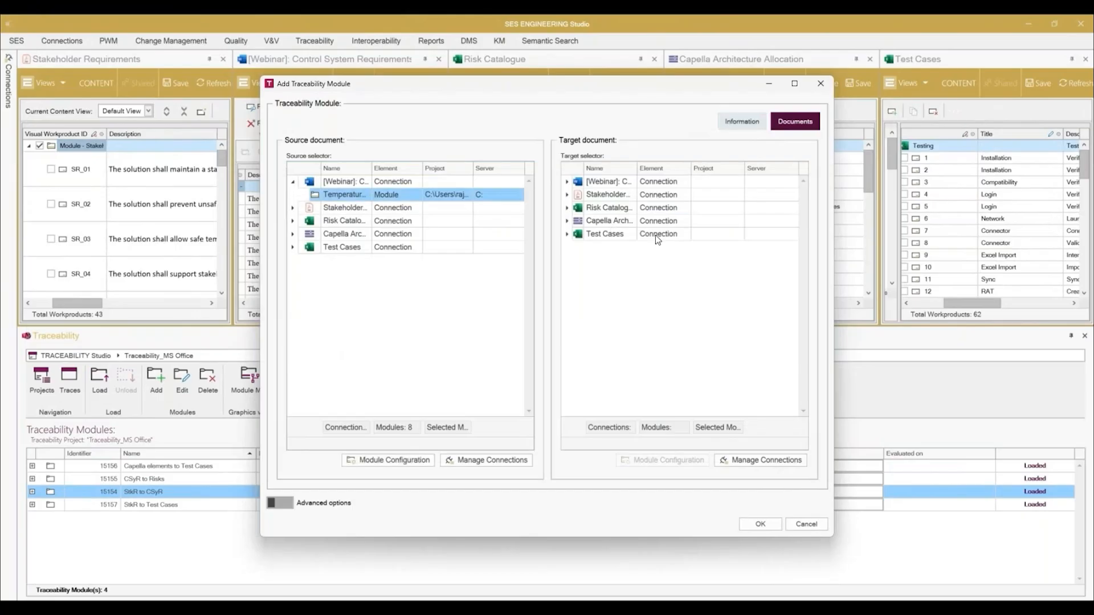
left_click(567, 234)
left_click(629, 248)
left_click(761, 524)
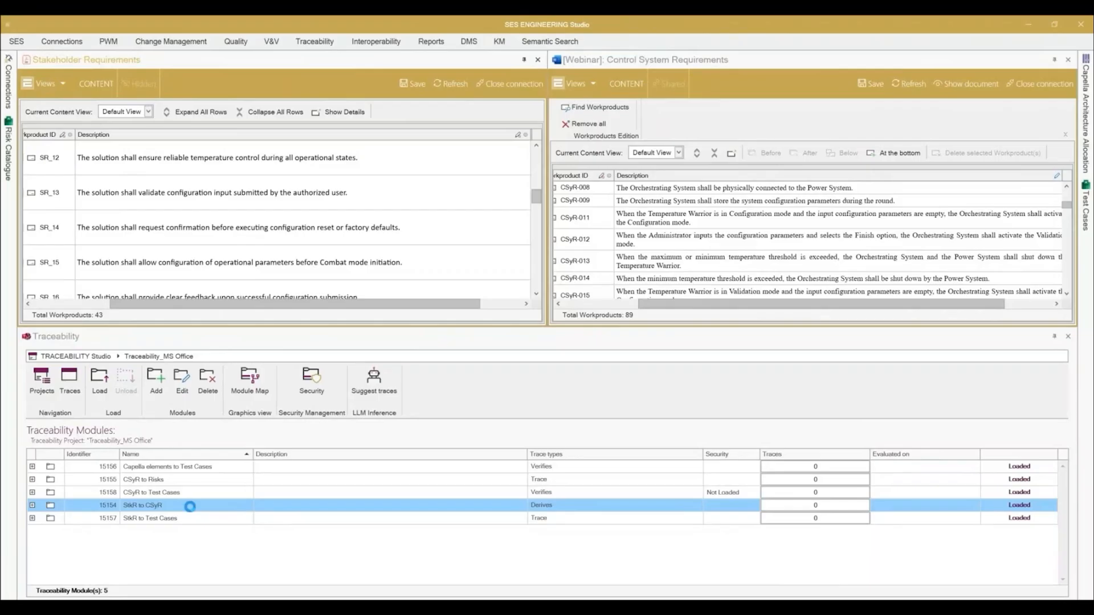
Step: Open the StkR to CSyR module and create a Derives trace from SR_13 to CSyR-011
double_click(328, 510)
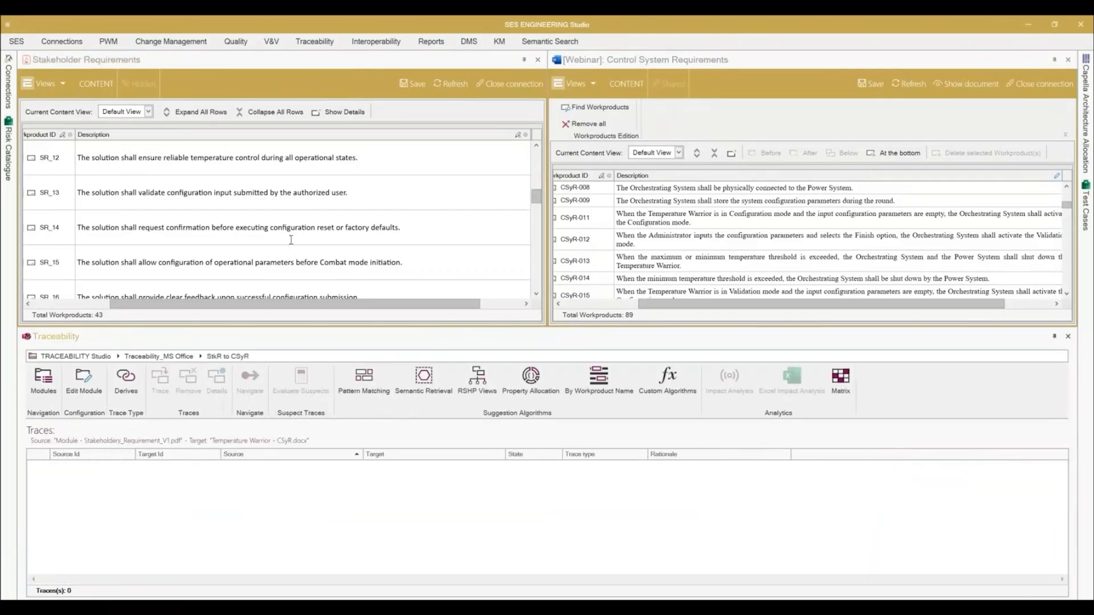
left_click(302, 199)
left_click(779, 221)
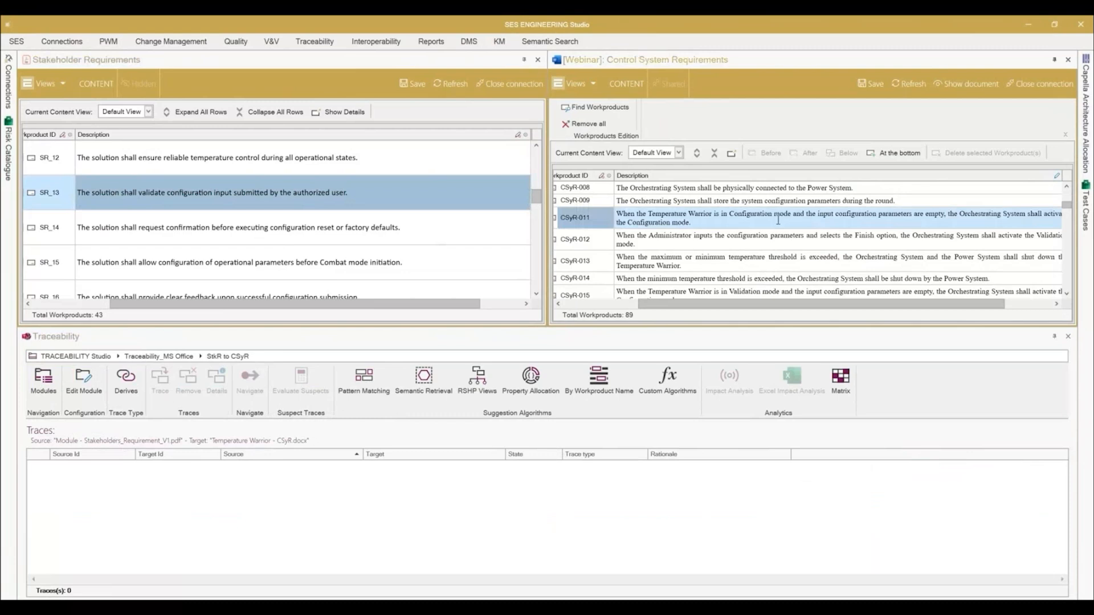
left_click(160, 379)
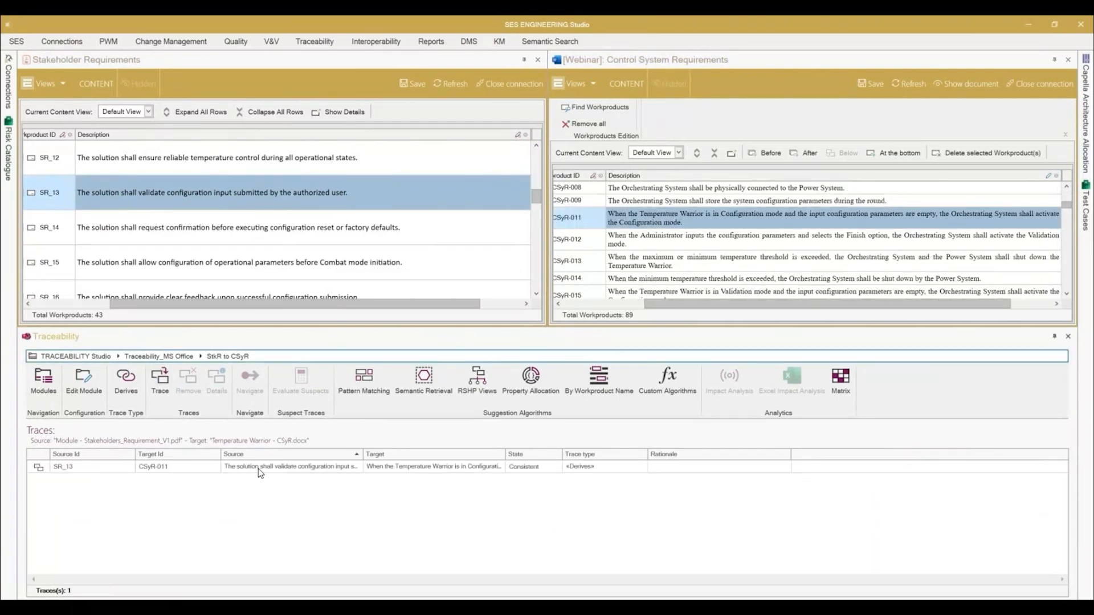
Step: Add the rationale "Derived Requirement" to the details of the SR_13 to CSyR-011 trace
double_click(258, 469)
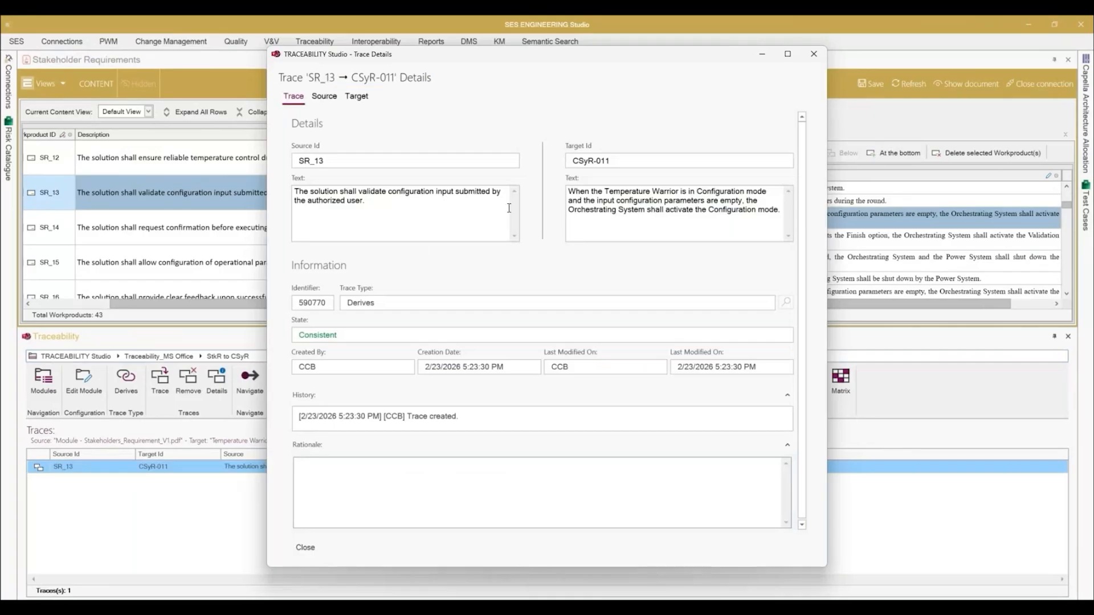
left_click(407, 483)
type("Derived requirement")
left_click(325, 554)
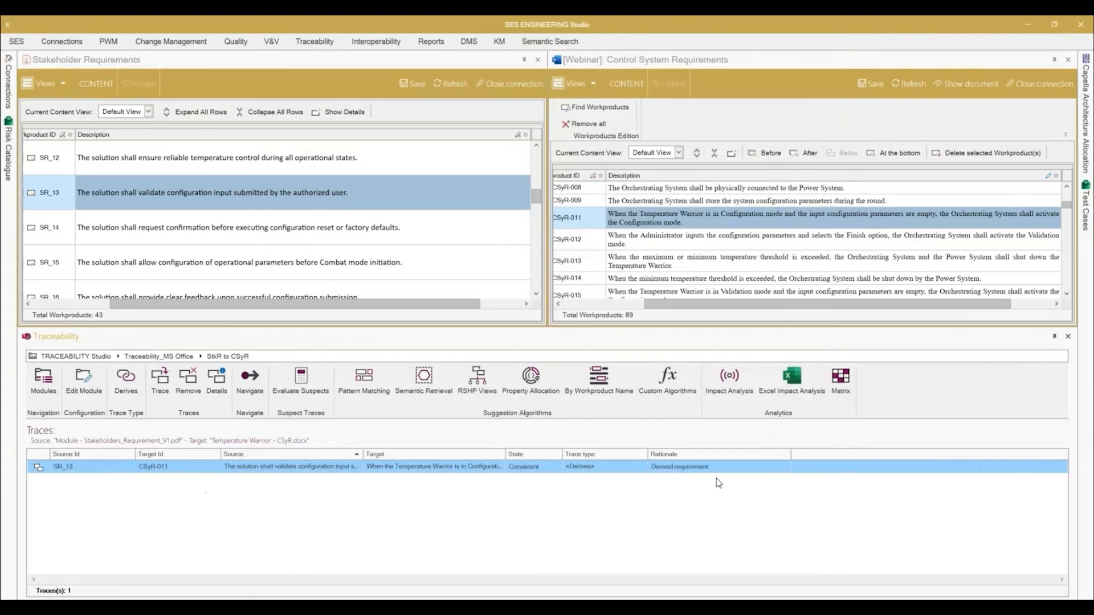
left_click(406, 505)
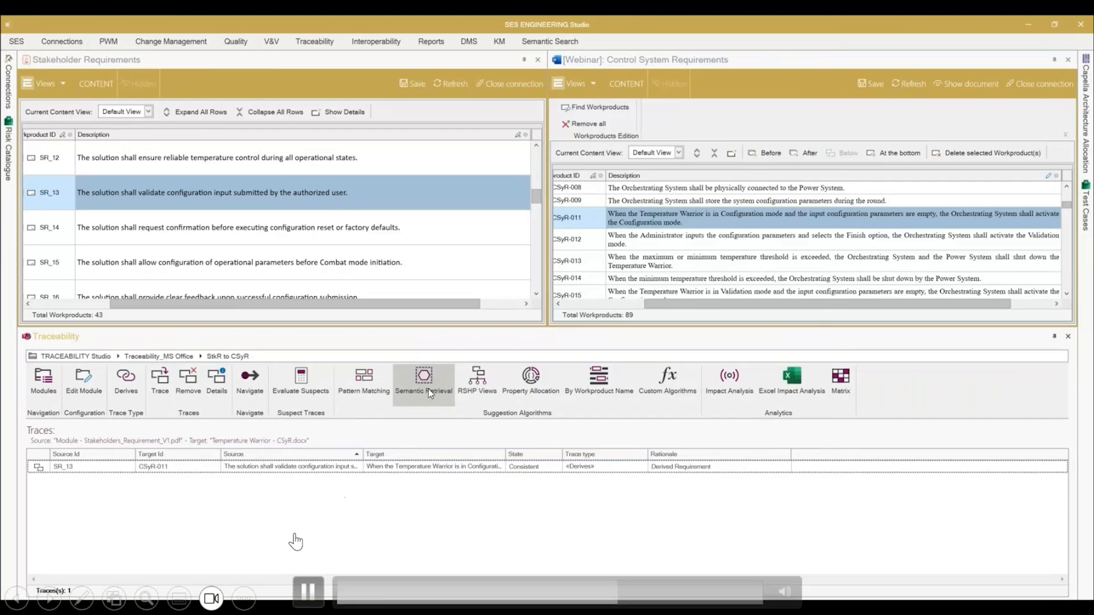
Step: Generate trace suggestions for the StkR to CSyR module with the Semantic Retrieval algorithm
left_click(308, 597)
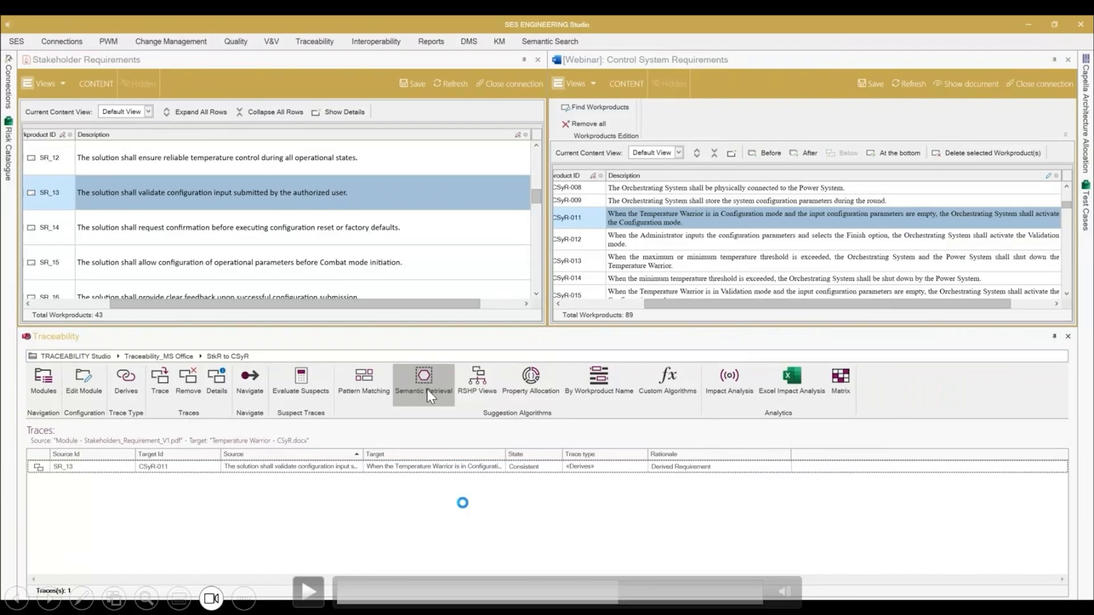
left_click(308, 592)
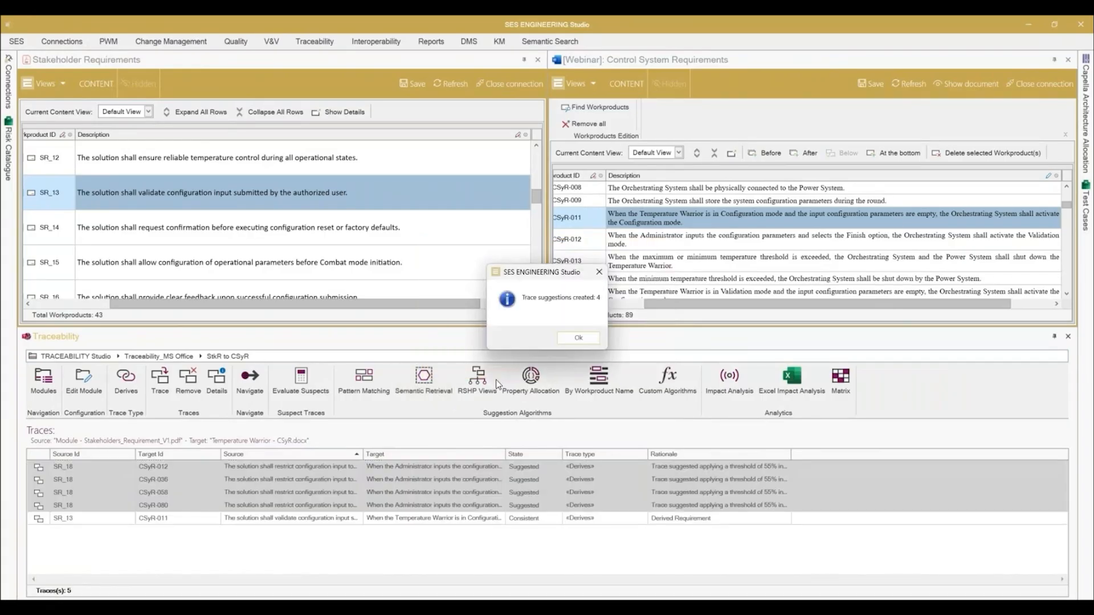
left_click(570, 339)
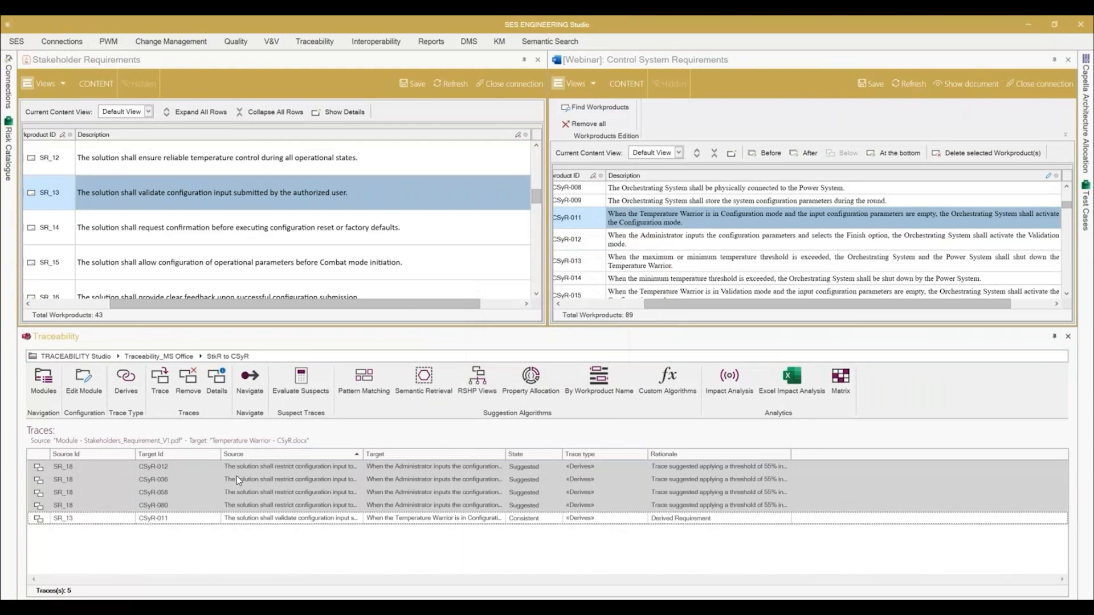
Step: Accept the suggested trace from SR_18 to CSyR-012
left_click(446, 467)
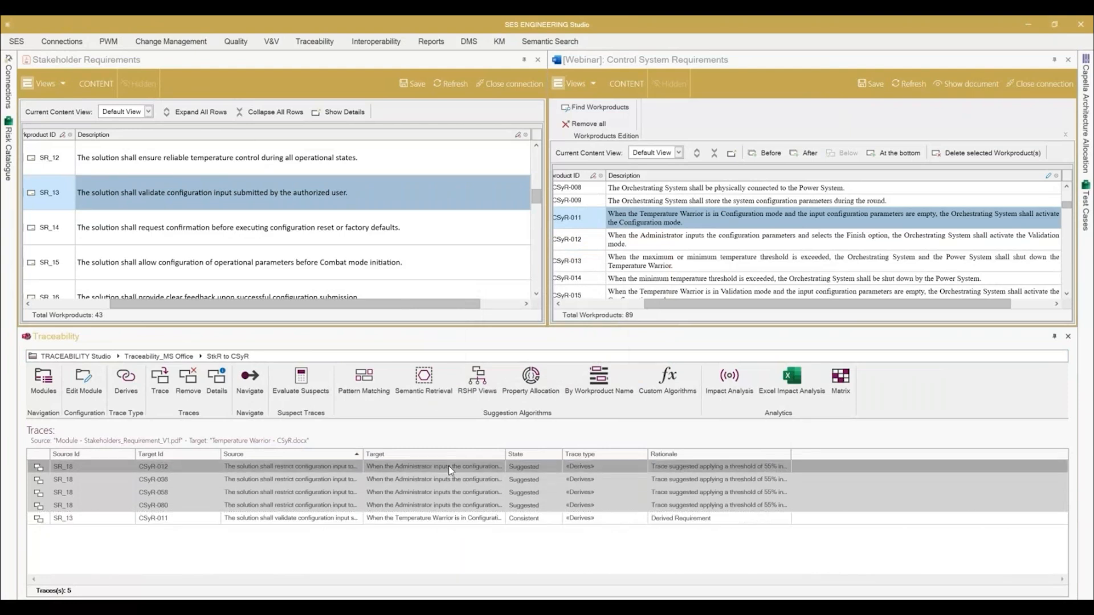
right_click(450, 470)
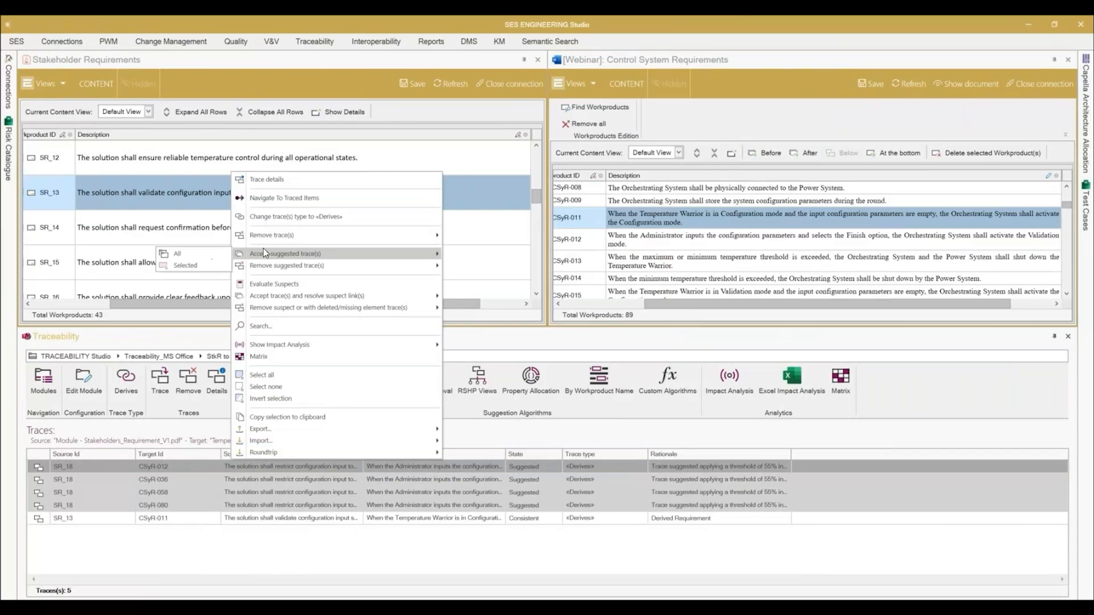
left_click(201, 264)
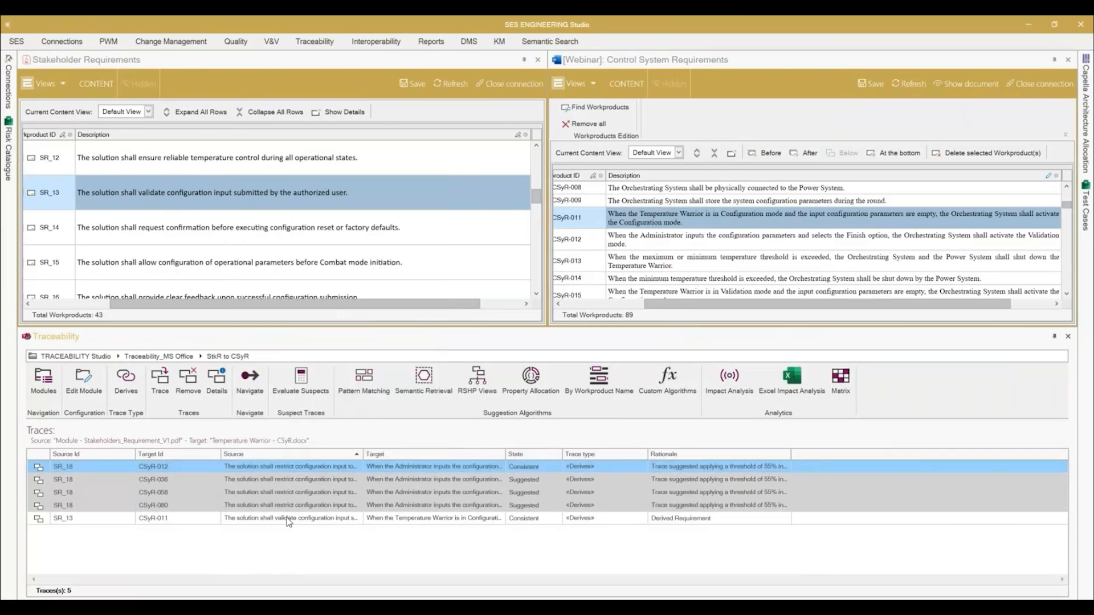
Step: Permanently remove the suggested trace from SR_18 to CSyR-036
left_click(358, 484)
right_click(366, 487)
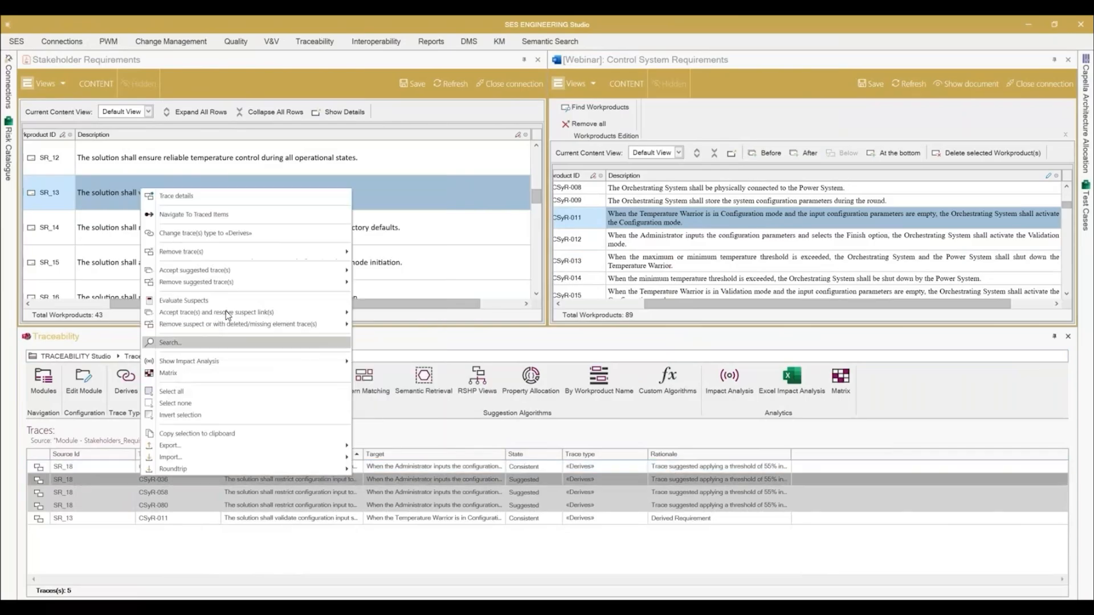
mouse_move(202, 255)
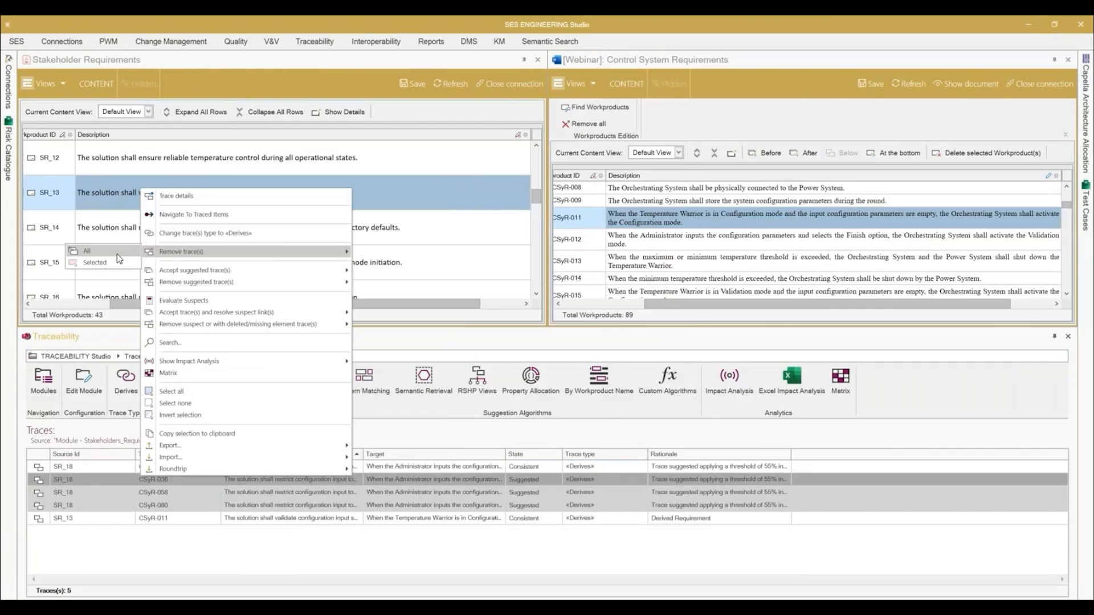
left_click(114, 264)
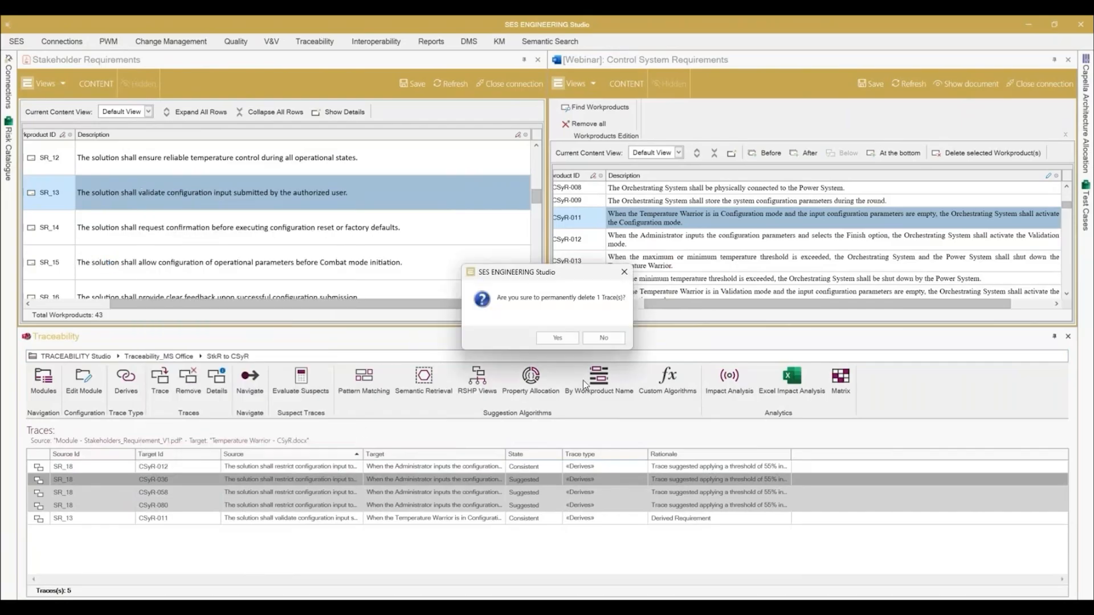
left_click(555, 337)
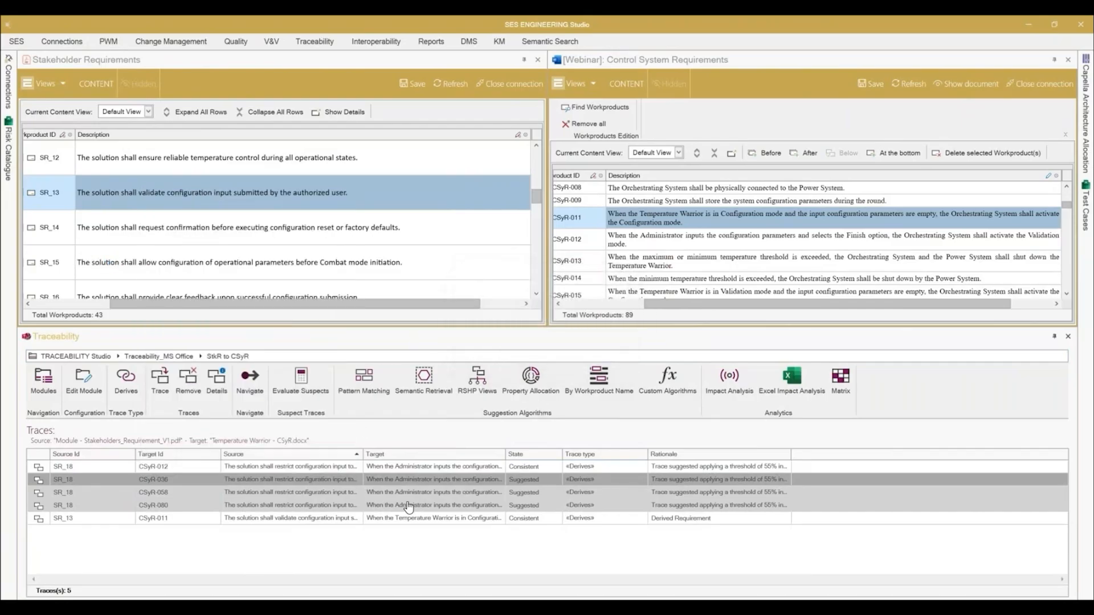
left_click(421, 483)
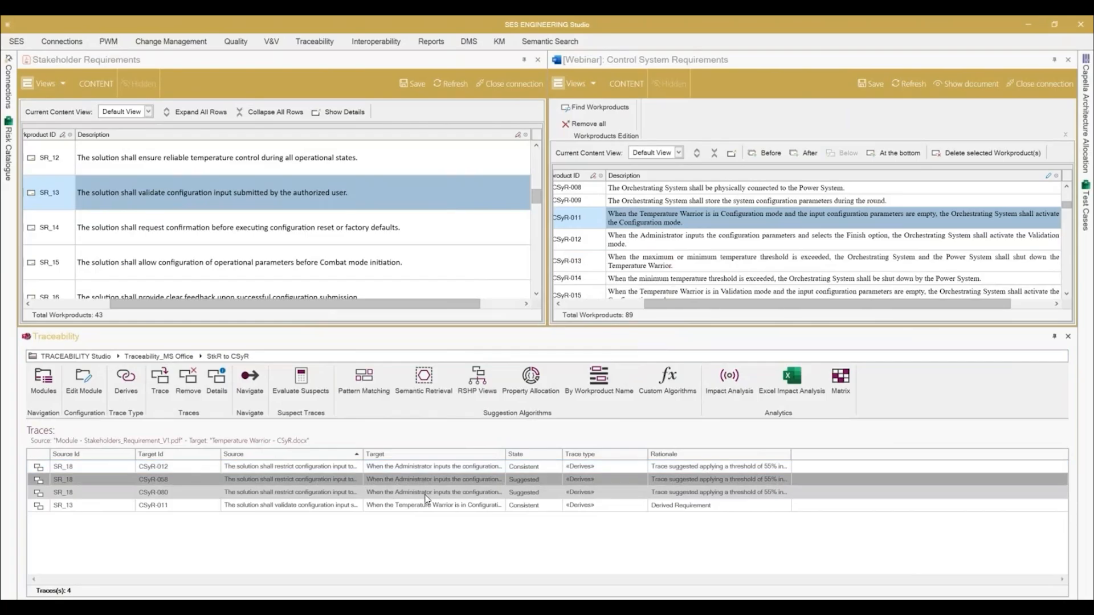
left_click(427, 528)
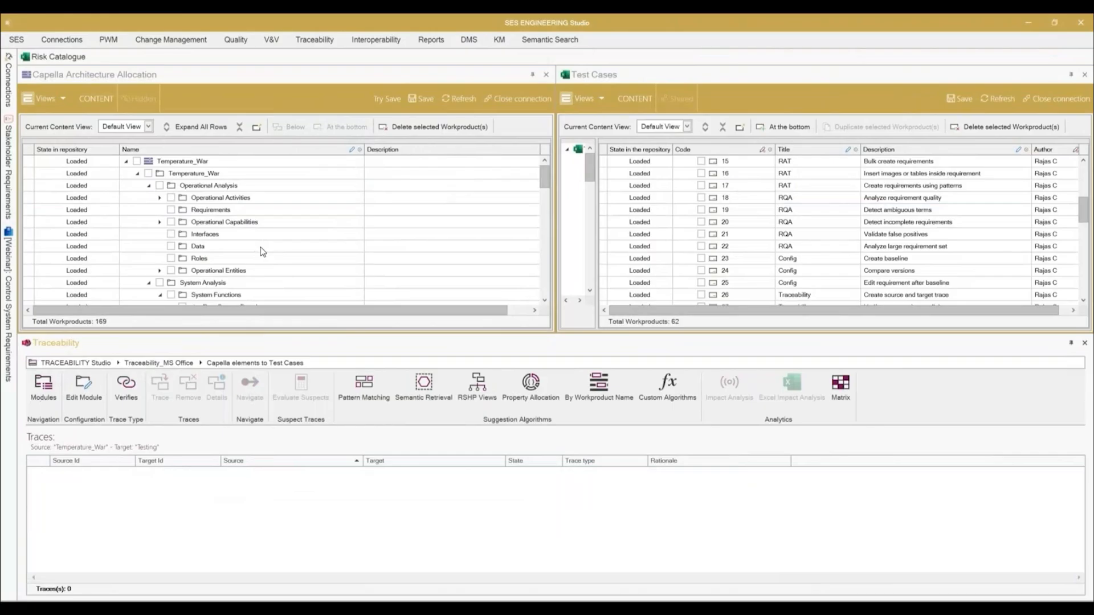
Step: Create a Verifies trace from the Capella function Allow Configuration to test case 23, Create baseline
scroll(263, 252, "down", 3)
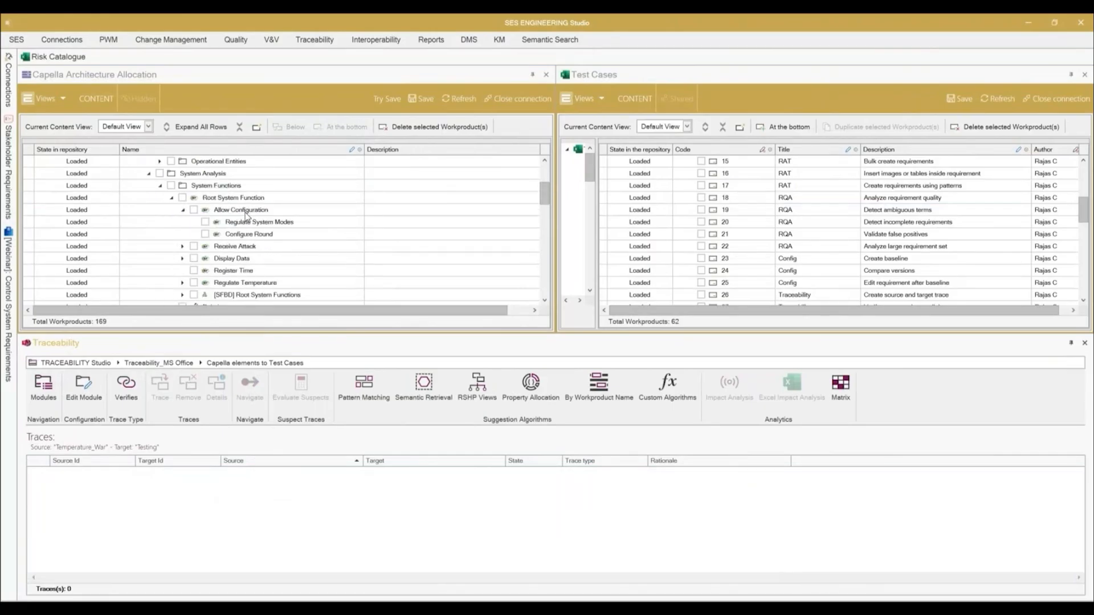
left_click(246, 210)
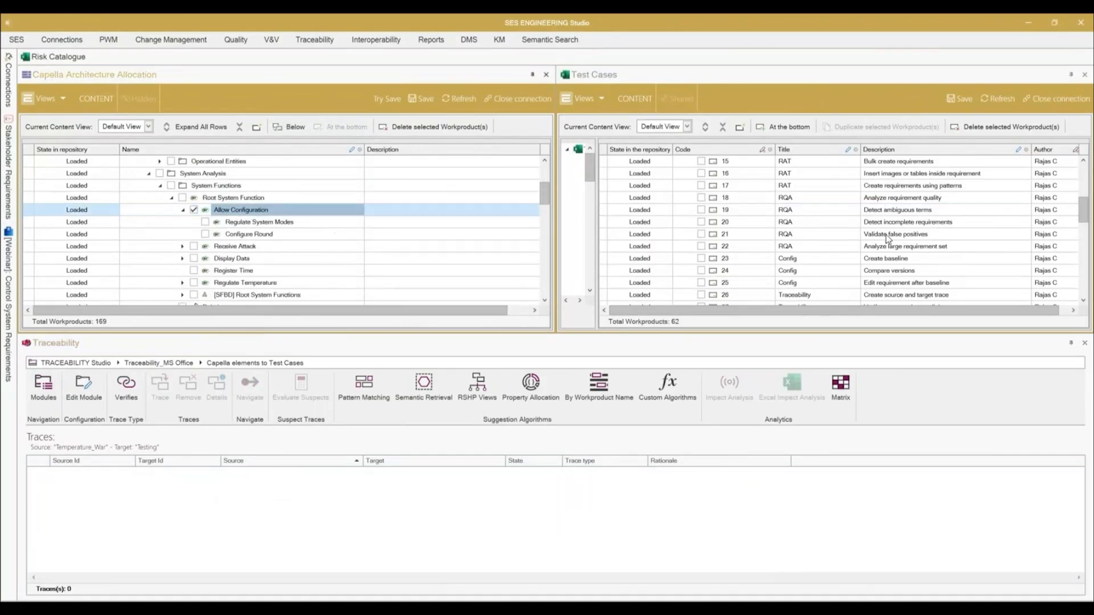
left_click(831, 260)
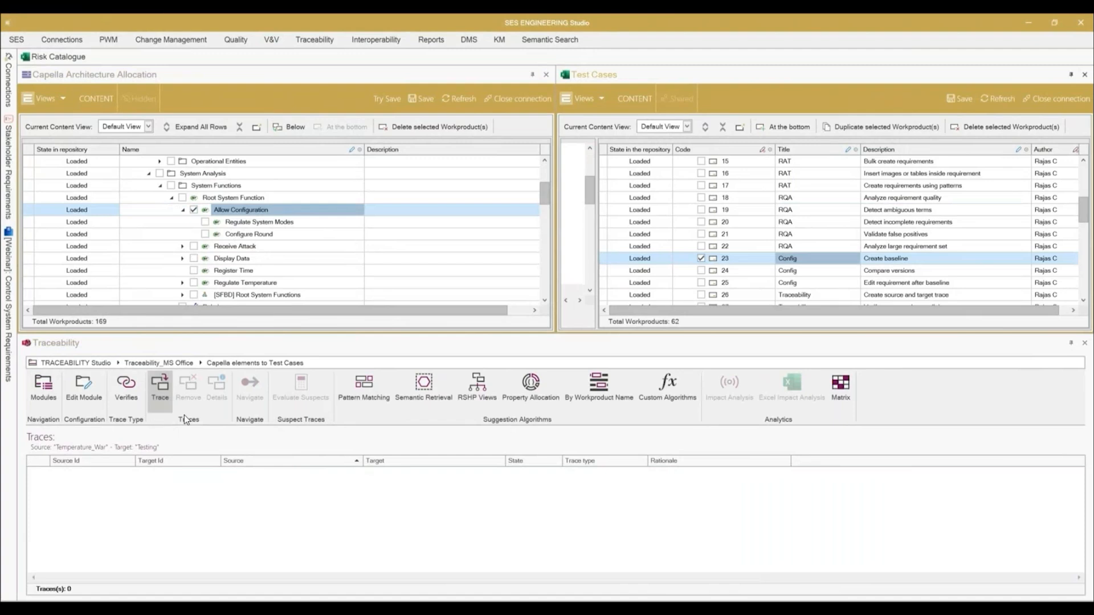
left_click(167, 399)
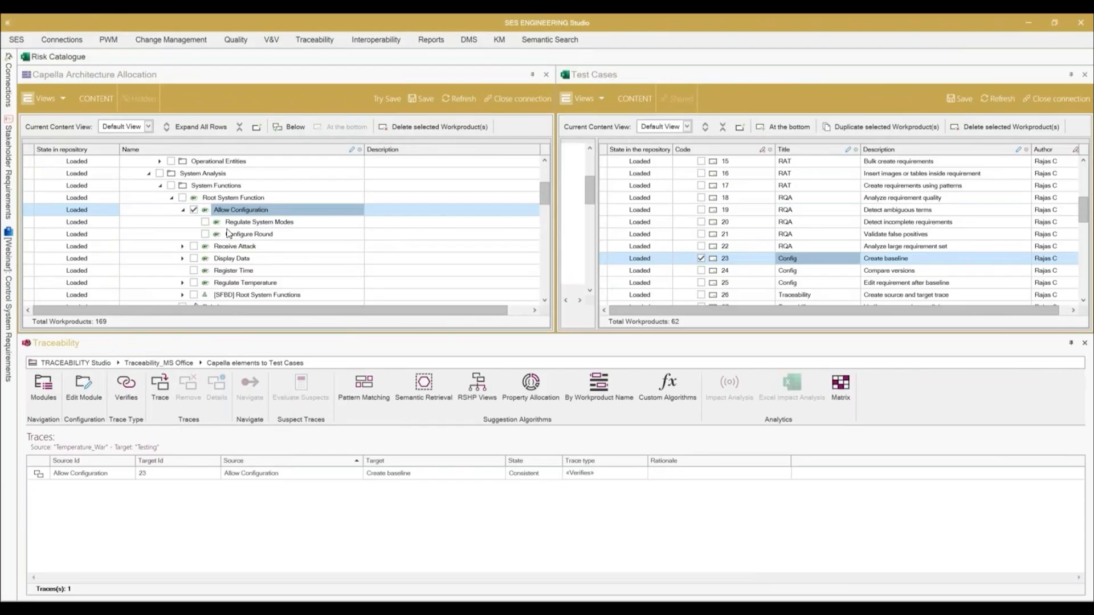
Step: Create a Verifies trace from the Capella function Regulate System Modes to test case 24, Compare versions
left_click(251, 223)
left_click(866, 274)
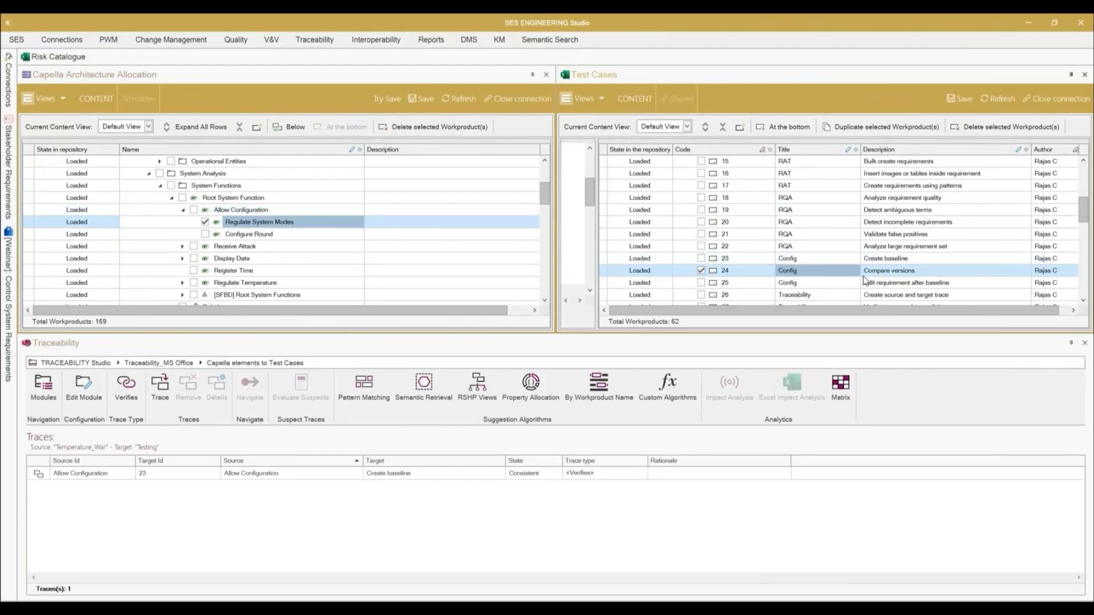
left_click(161, 387)
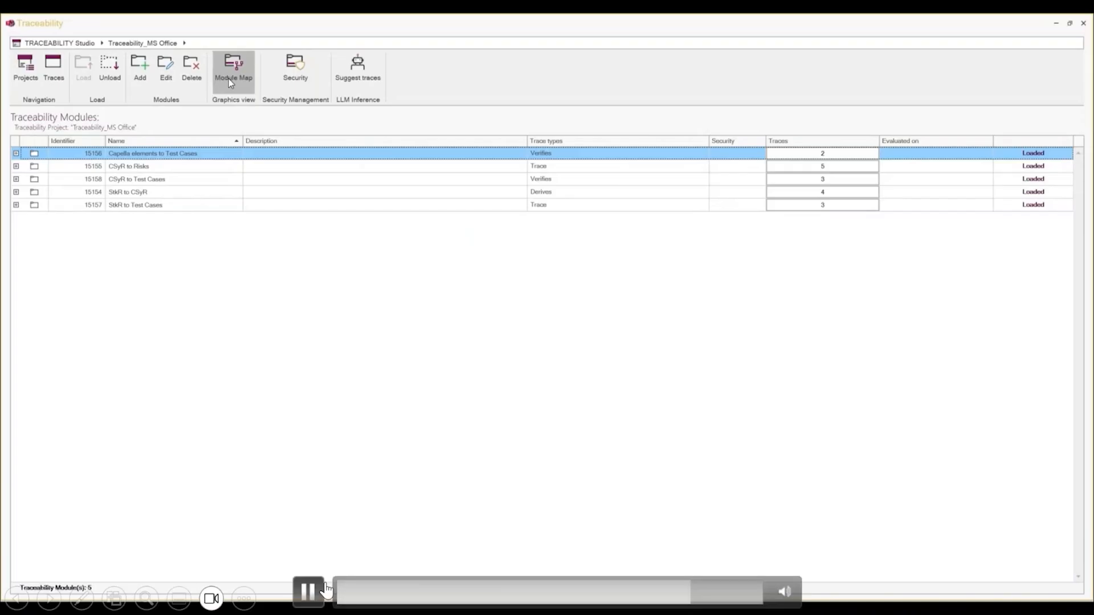
left_click(314, 585)
left_click(312, 587)
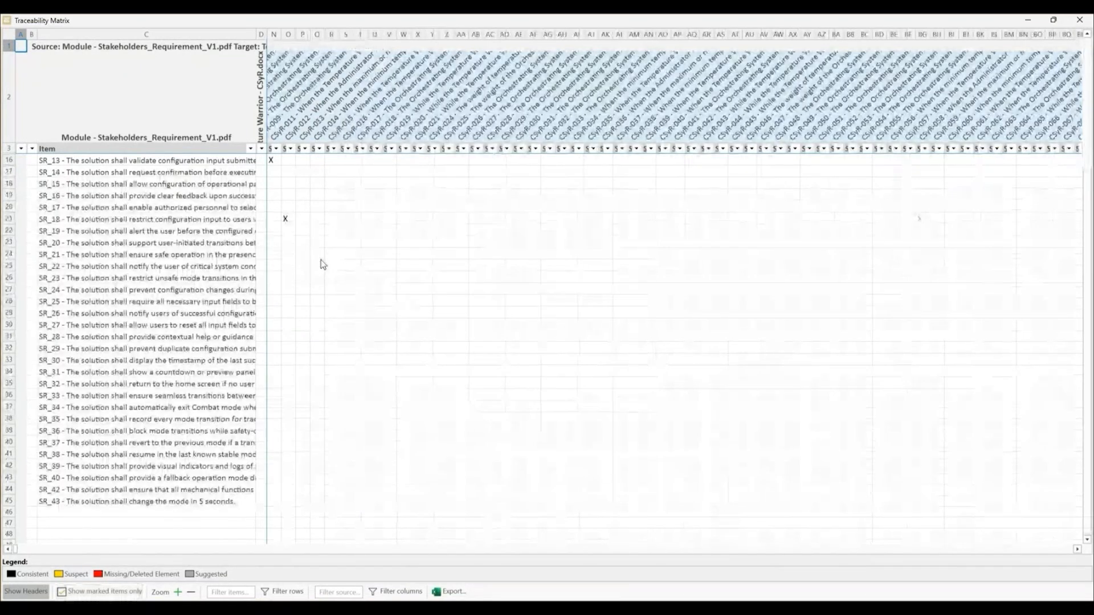
Step: Mark a trace from SR_21 to CSyR-014 with an X in the StkR to CSyR traceability matrix, and close the matrix
left_click(319, 256)
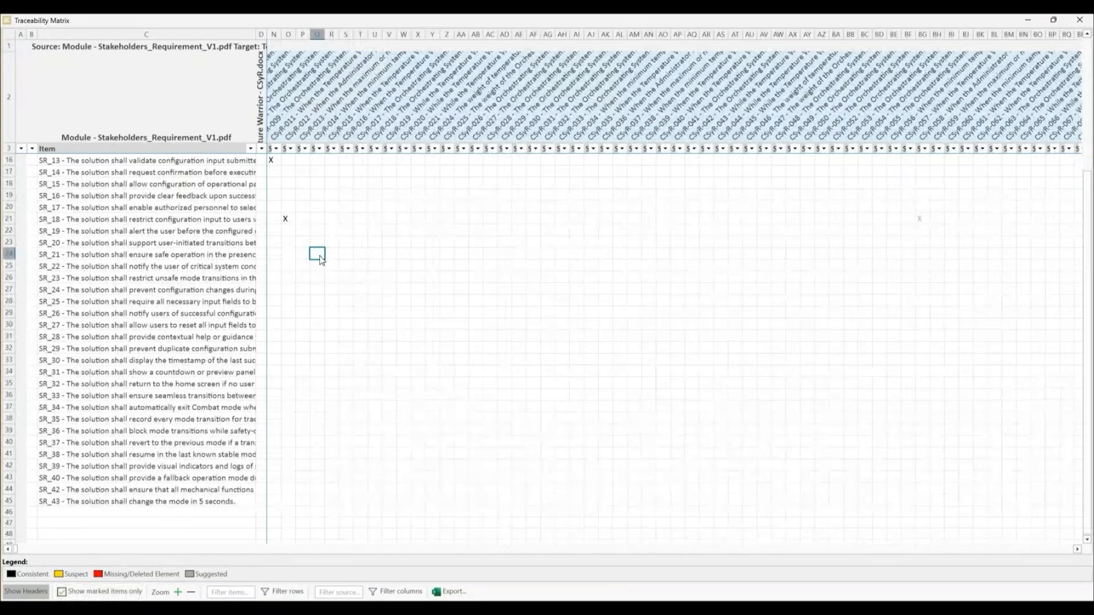
type("X")
left_click(1081, 21)
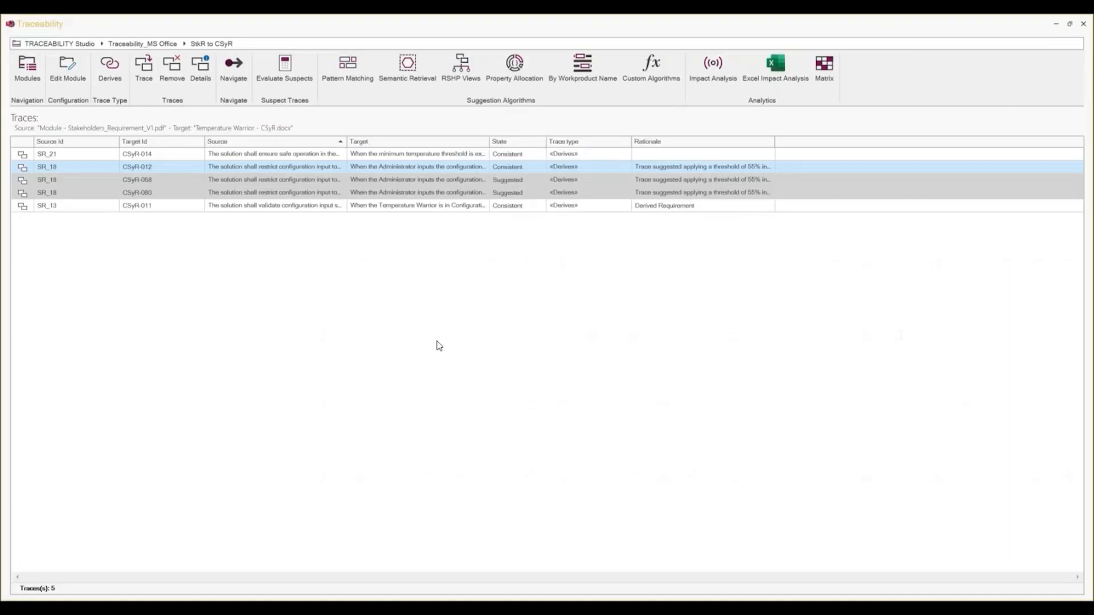